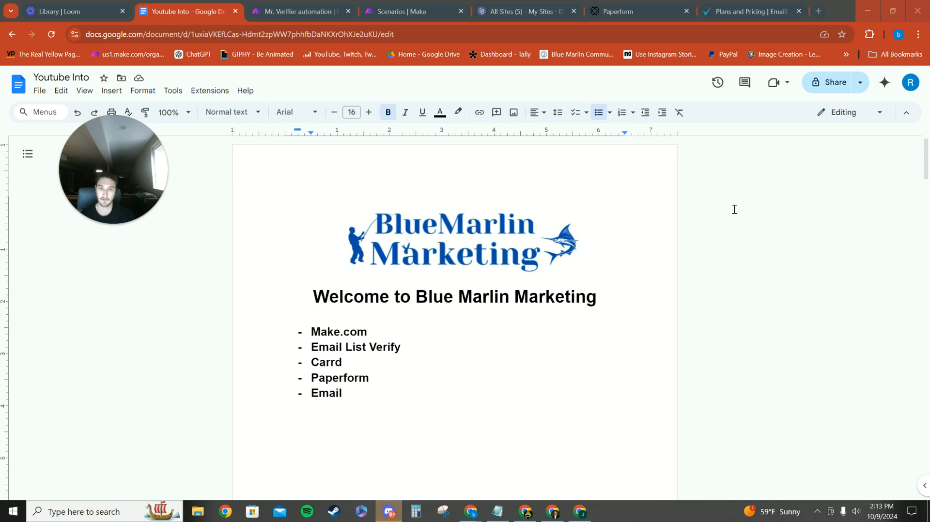
Review the bulleted tool list in the Google Docs document, from Make.com and Email List Verify through Carrd, Paperform and Email
{"action": "left_click", "coordinate": [394, 327]}
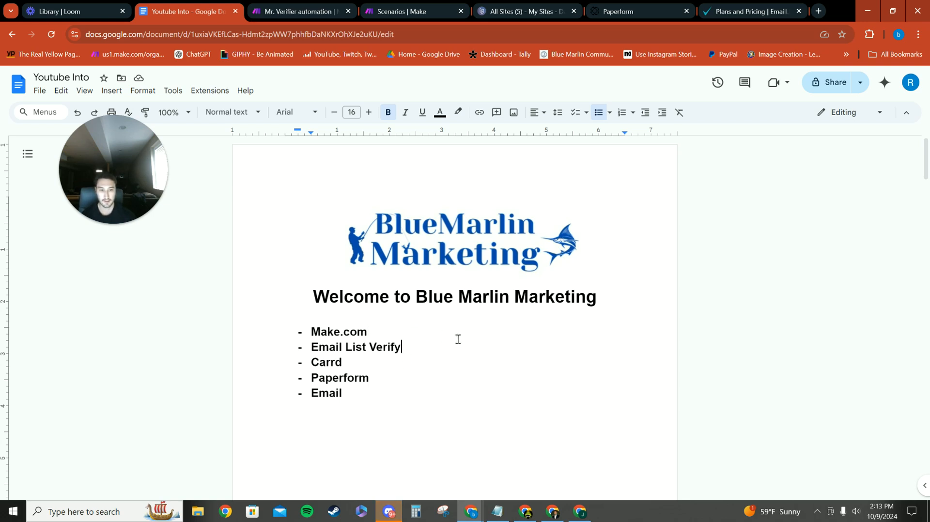
{"action": "double_click", "coordinate": [363, 366]}
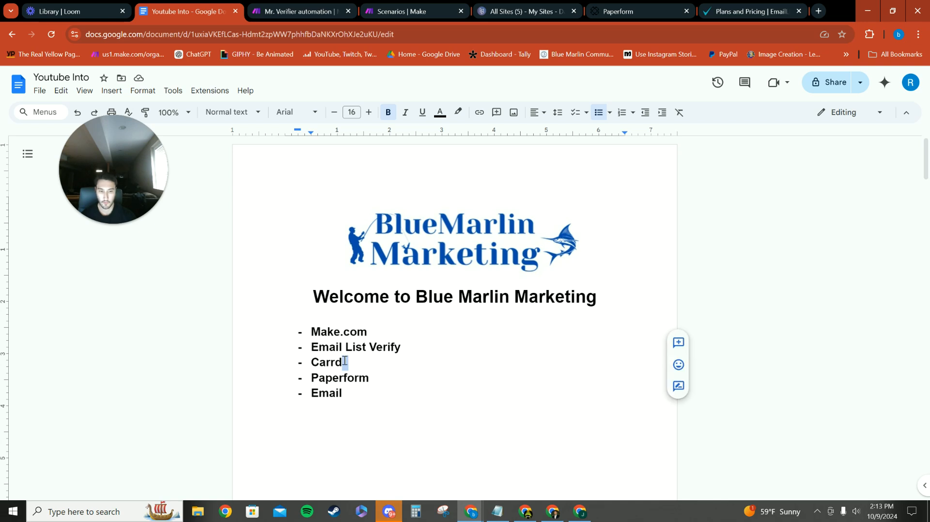
{"action": "left_click", "coordinate": [359, 364]}
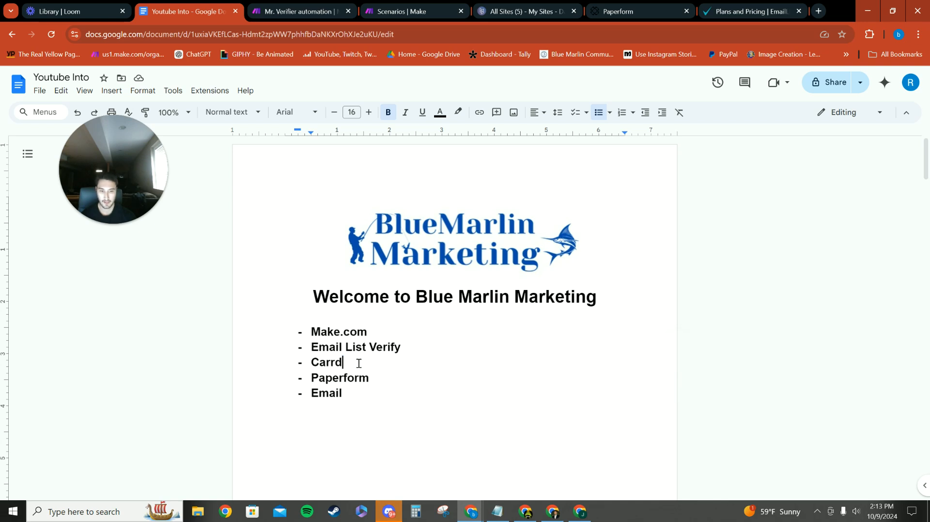
{"action": "left_click", "coordinate": [379, 379]}
{"action": "left_click", "coordinate": [357, 395]}
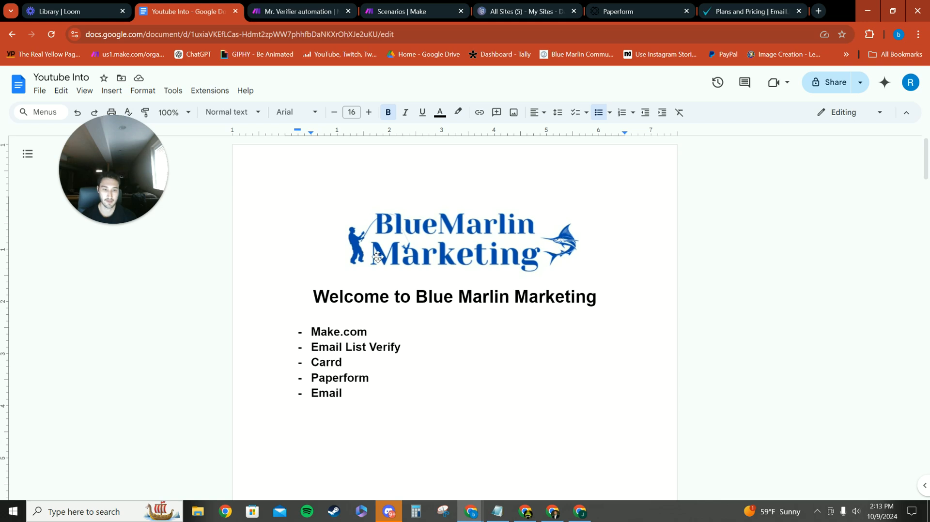
Switch to the Mr. Verifier automation in Make and examine its Paperform, Email List Verify and Email modules
{"action": "left_click", "coordinate": [298, 11]}
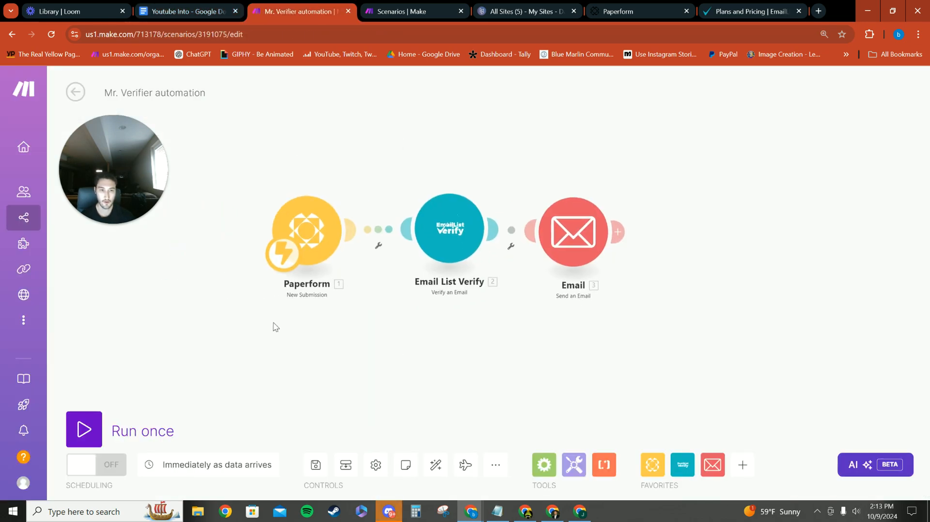
{"action": "left_click_drag", "start_coordinate": [444, 343], "coordinate": [420, 356]}
{"action": "scroll", "coordinate": [342, 312], "scroll_direction": "down", "scroll_amount": 1}
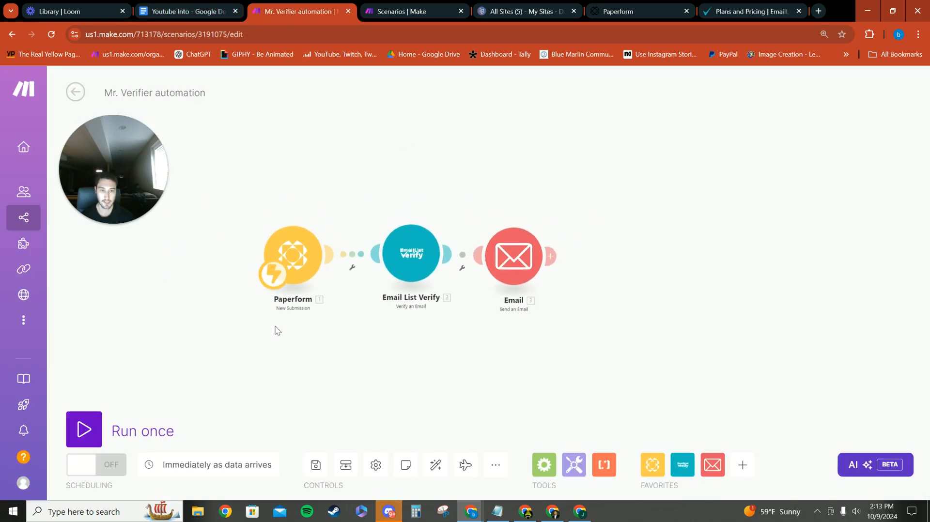
{"action": "left_click_drag", "start_coordinate": [480, 168], "coordinate": [503, 151]}
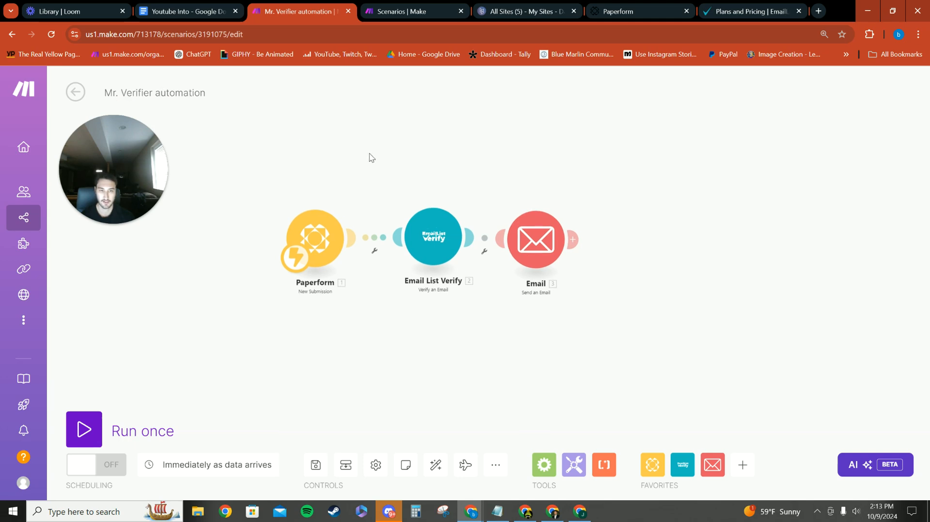
{"action": "left_click_drag", "start_coordinate": [381, 138], "coordinate": [350, 158]}
{"action": "left_click_drag", "start_coordinate": [429, 137], "coordinate": [457, 117]}
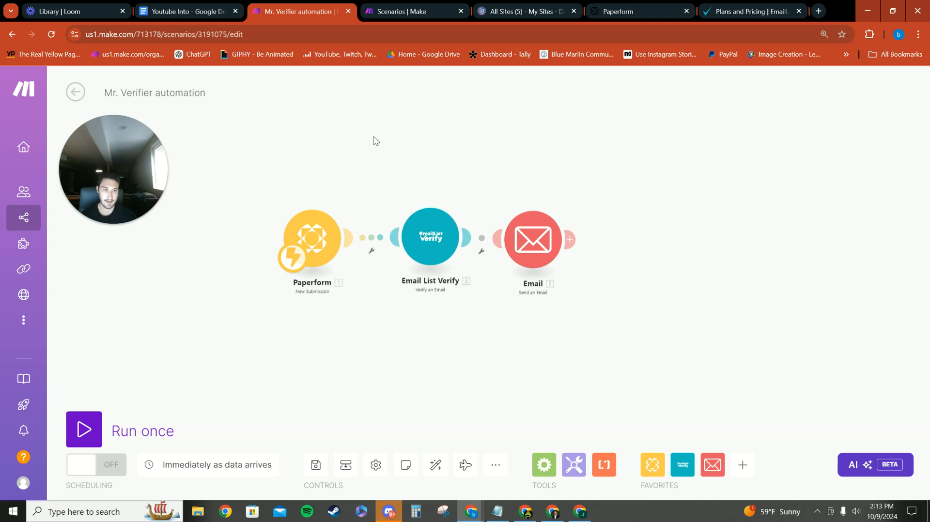
Switch to the Carrd dashboard and open the published Mr. Verifier site for viewing
{"action": "left_click", "coordinate": [509, 11]}
{"action": "scroll", "coordinate": [494, 297], "scroll_direction": "down", "scroll_amount": 3}
{"action": "scroll", "coordinate": [498, 334], "scroll_direction": "up", "scroll_amount": 3}
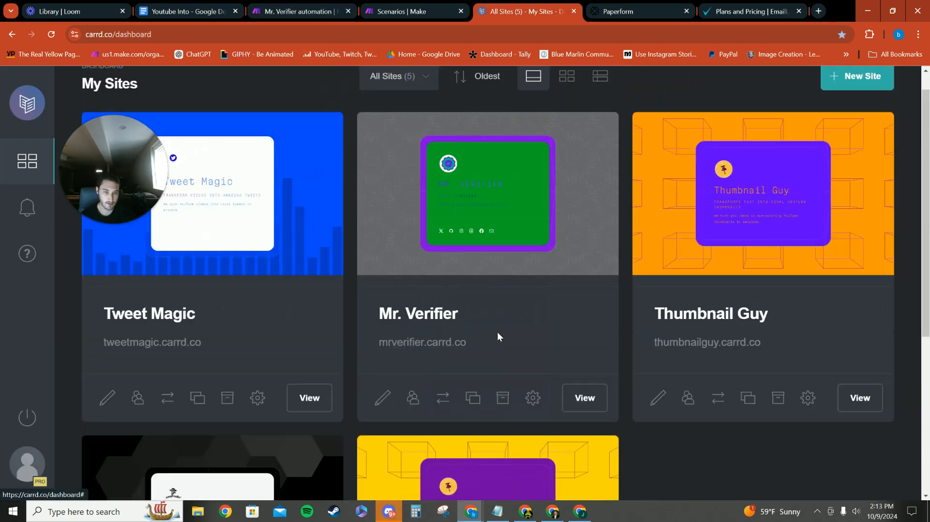
{"action": "left_click", "coordinate": [585, 399]}
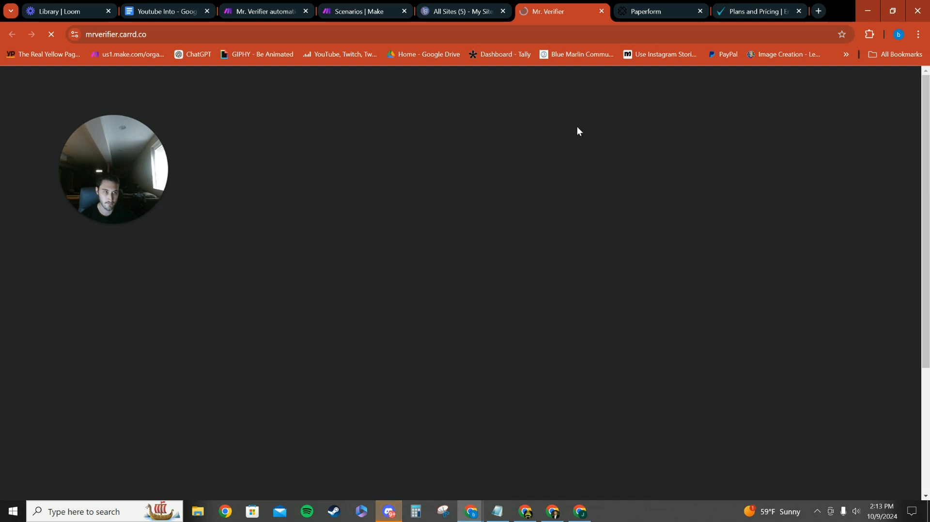
Examine the Mr. Verifier page from its heading and logo through the embedded verification form to the social links
{"action": "scroll", "coordinate": [346, 260], "scroll_direction": "down", "scroll_amount": 6}
{"action": "scroll", "coordinate": [347, 264], "scroll_direction": "down", "scroll_amount": 5}
{"action": "scroll", "coordinate": [351, 286], "scroll_direction": "up", "scroll_amount": 7}
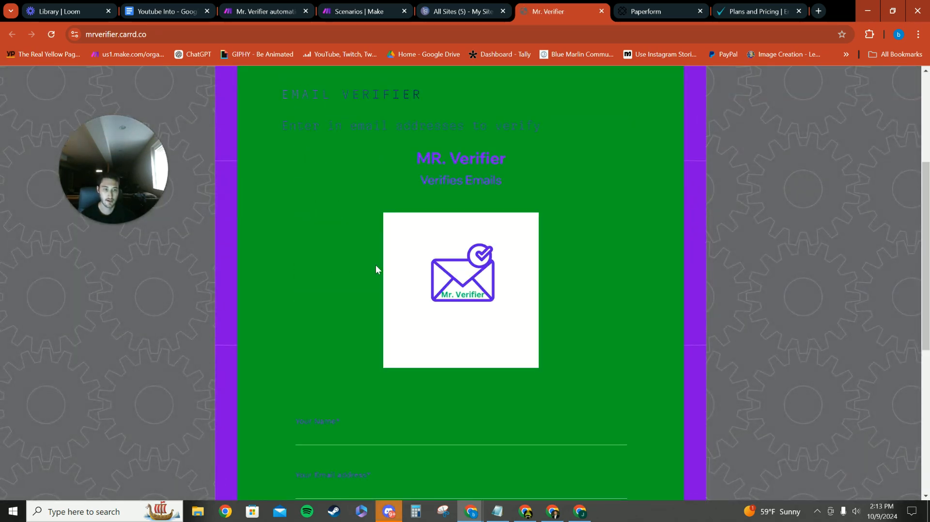
{"action": "scroll", "coordinate": [513, 345], "scroll_direction": "down", "scroll_amount": 4}
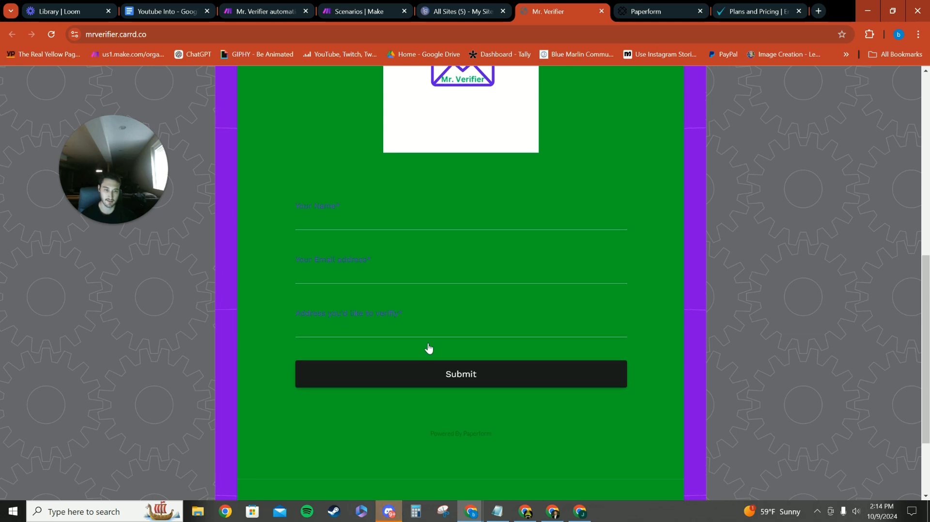
{"action": "scroll", "coordinate": [429, 348], "scroll_direction": "up", "scroll_amount": 7}
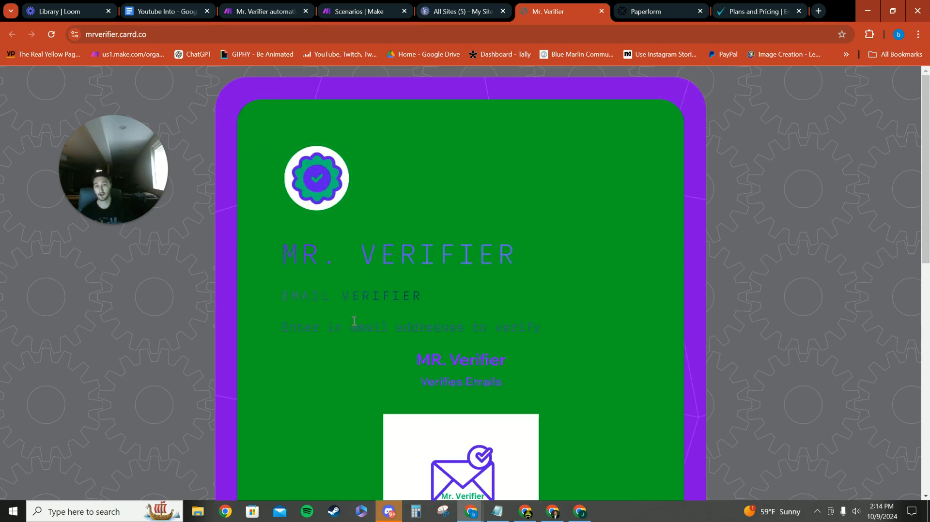
{"action": "scroll", "coordinate": [354, 322], "scroll_direction": "down", "scroll_amount": 10}
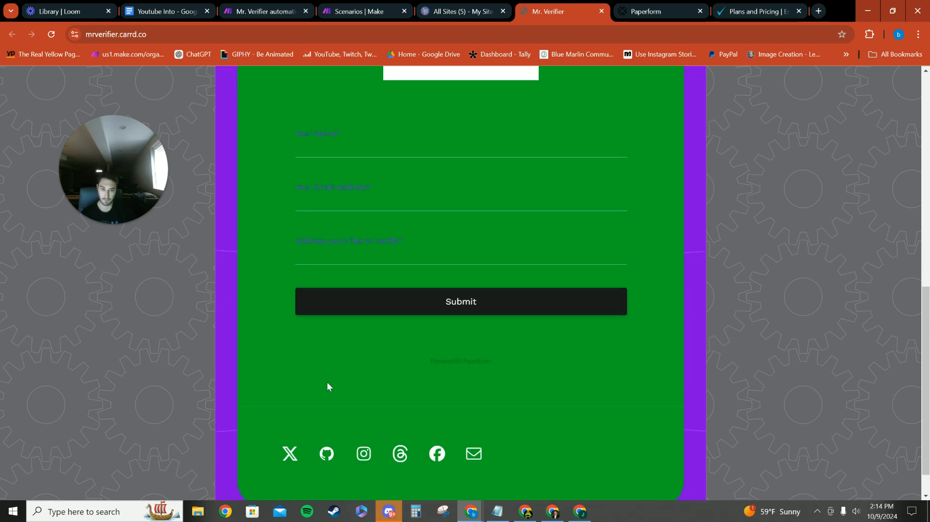
{"action": "scroll", "coordinate": [311, 394], "scroll_direction": "up", "scroll_amount": 10}
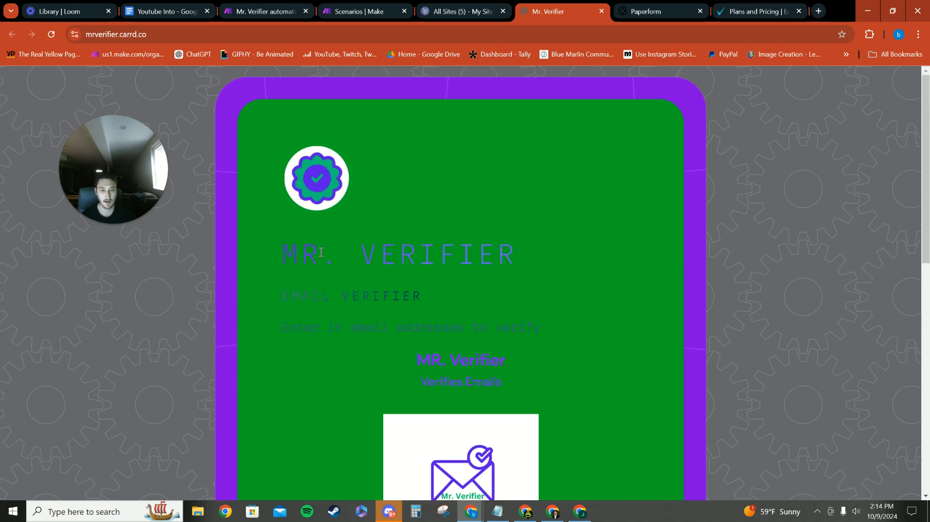
{"action": "scroll", "coordinate": [204, 294], "scroll_direction": "down", "scroll_amount": 1}
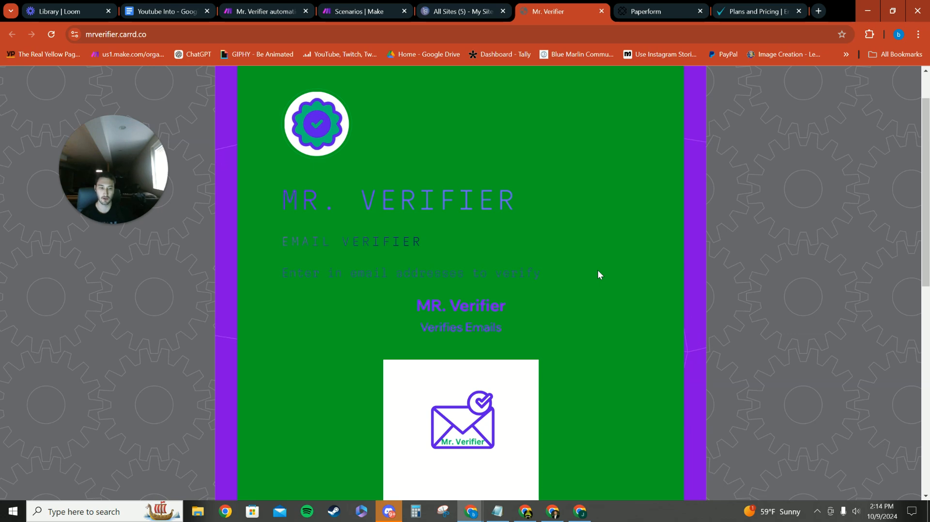
{"action": "scroll", "coordinate": [484, 203], "scroll_direction": "up", "scroll_amount": 2}
{"action": "scroll", "coordinate": [480, 205], "scroll_direction": "down", "scroll_amount": 11}
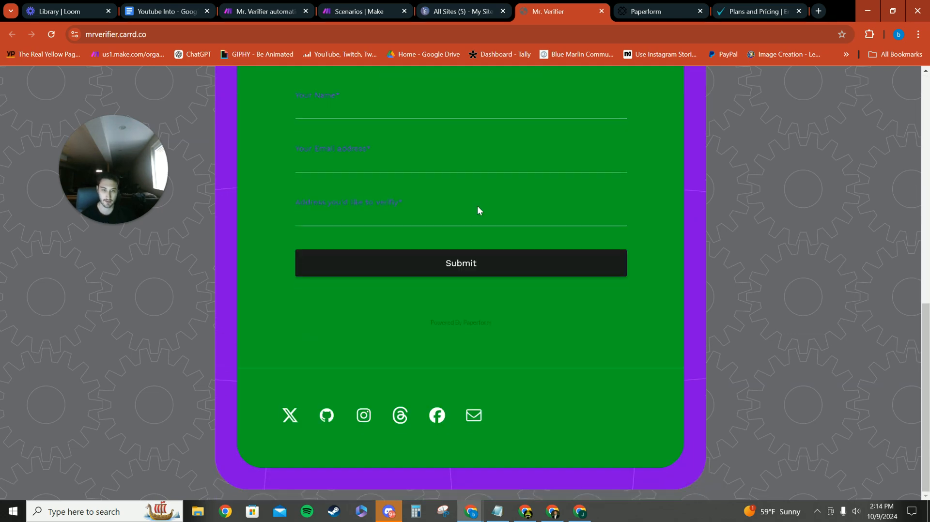
{"action": "scroll", "coordinate": [460, 207], "scroll_direction": "up", "scroll_amount": 6}
{"action": "scroll", "coordinate": [445, 209], "scroll_direction": "up", "scroll_amount": 4}
Look at the Carrd sites dashboard again and return to the live Mr. Verifier page
{"action": "key", "text": "ctrl+shift+Tab"}
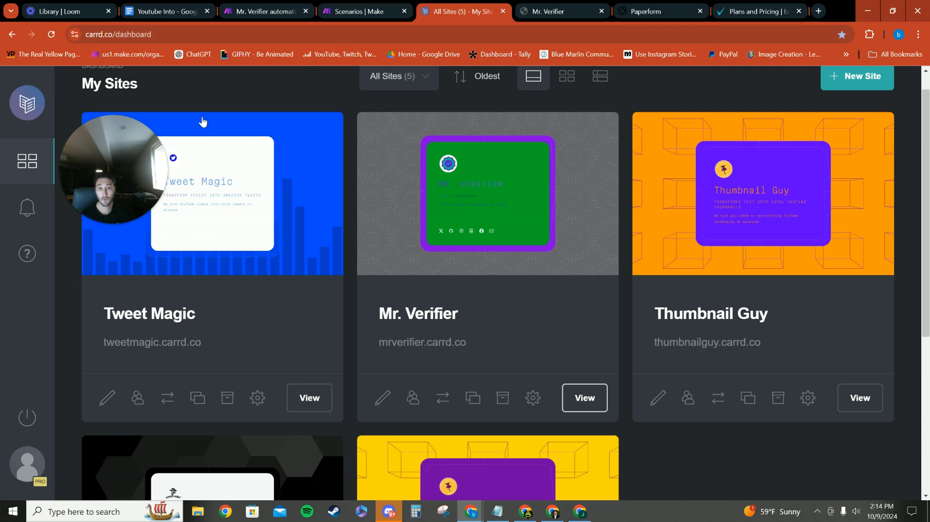
{"action": "scroll", "coordinate": [202, 123], "scroll_direction": "up", "scroll_amount": 1}
{"action": "left_click", "coordinate": [547, 12]}
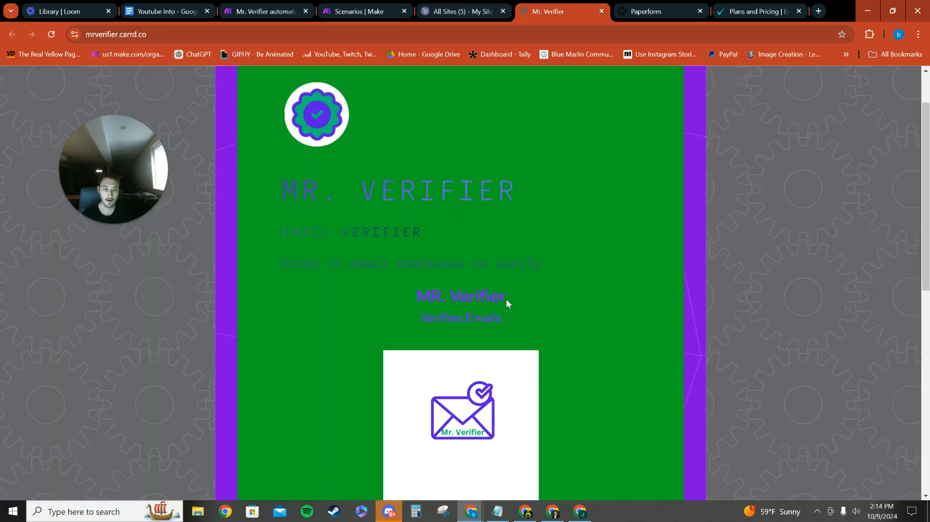
{"action": "scroll", "coordinate": [507, 303], "scroll_direction": "down", "scroll_amount": 9}
{"action": "scroll", "coordinate": [511, 306], "scroll_direction": "up", "scroll_amount": 11}
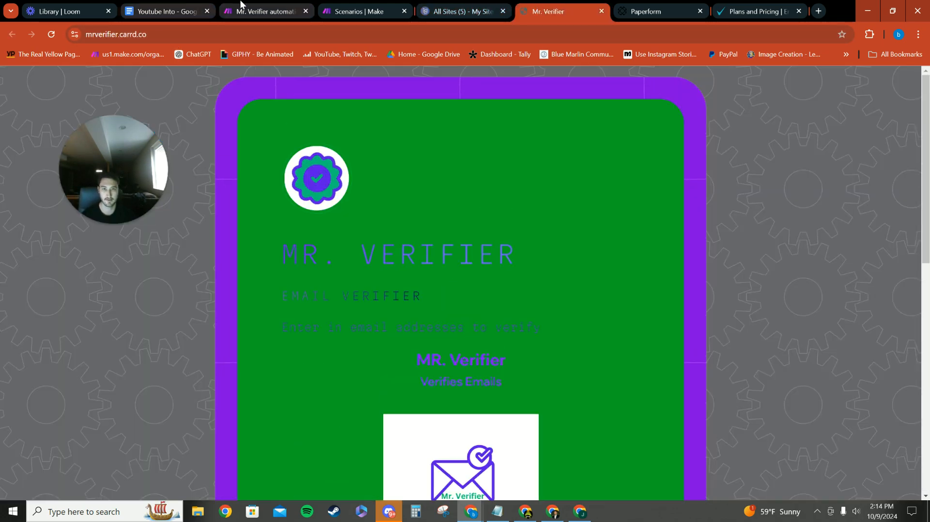
{"action": "mouse_move", "coordinate": [241, 4]}
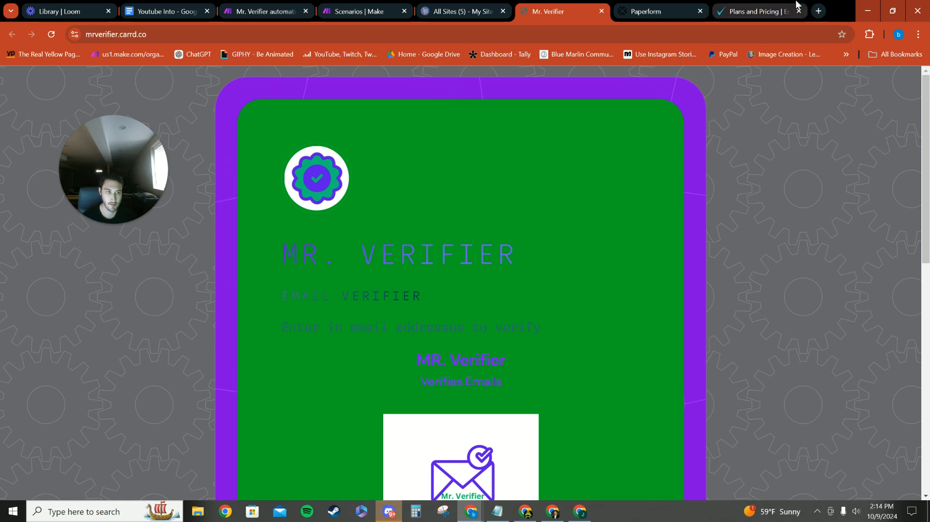
Look through the forms on the Paperform dashboard and bring up the list of all scenarios in Make
{"action": "left_click", "coordinate": [645, 12]}
{"action": "scroll", "coordinate": [354, 258], "scroll_direction": "down", "scroll_amount": 2}
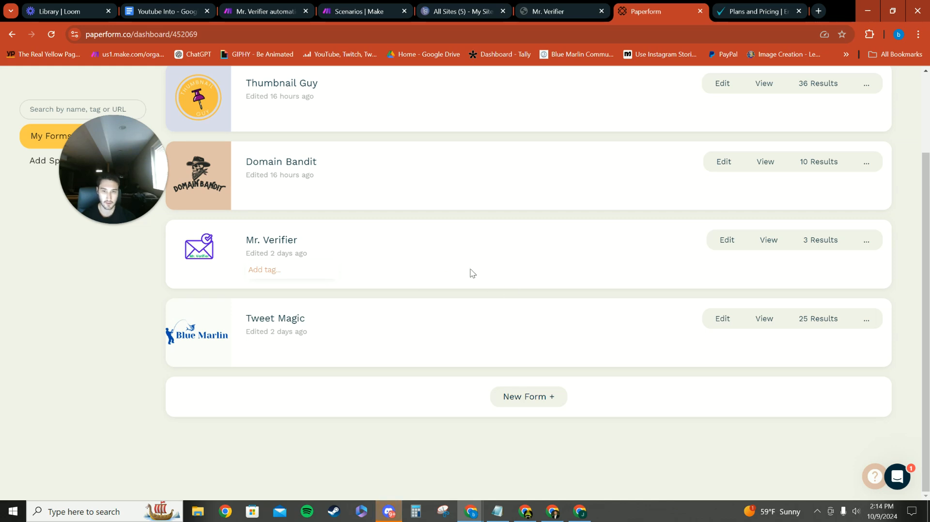
{"action": "scroll", "coordinate": [339, 257], "scroll_direction": "up", "scroll_amount": 2}
{"action": "left_click", "coordinate": [358, 11]}
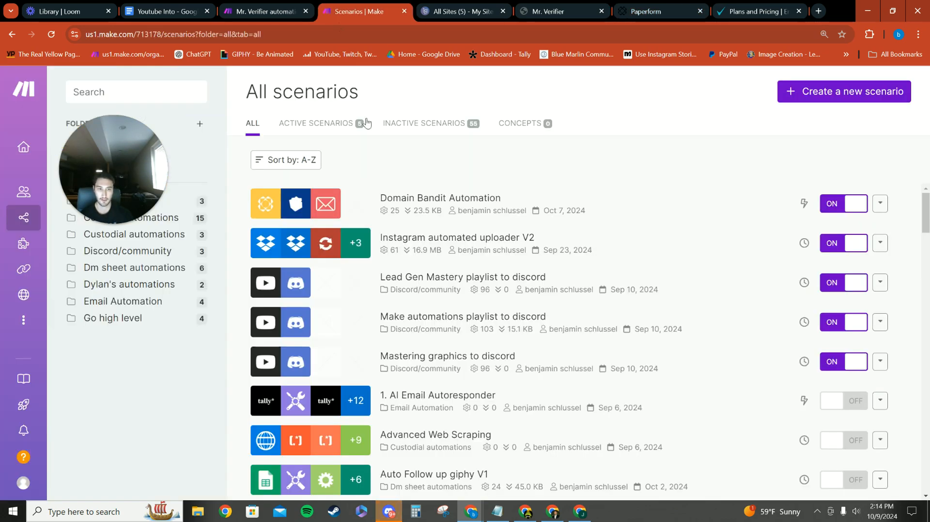
Return through the Carrd dashboard to the live Mr. Verifier page and review its embedded form fields
{"action": "left_click", "coordinate": [465, 8]}
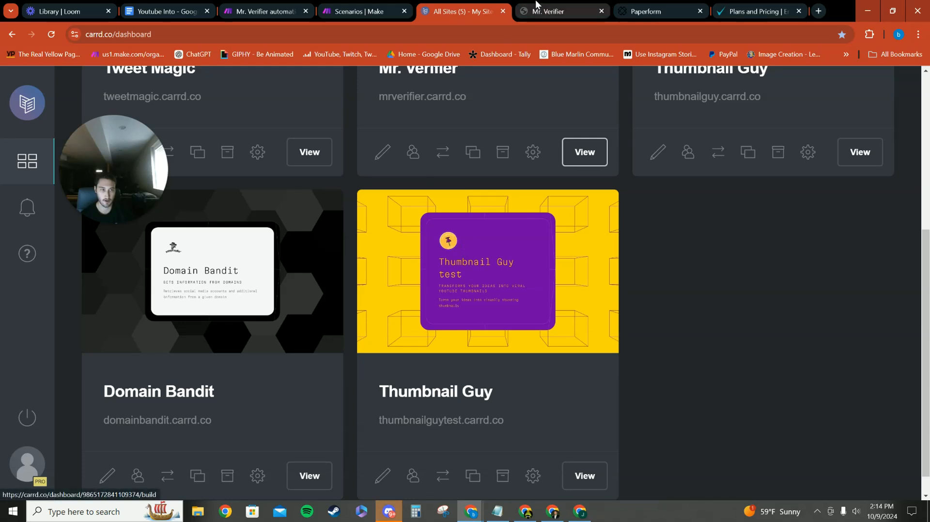
{"action": "key", "text": "ctrl+Tab"}
{"action": "scroll", "coordinate": [466, 352], "scroll_direction": "down", "scroll_amount": 6}
{"action": "scroll", "coordinate": [415, 318], "scroll_direction": "up", "scroll_amount": 3}
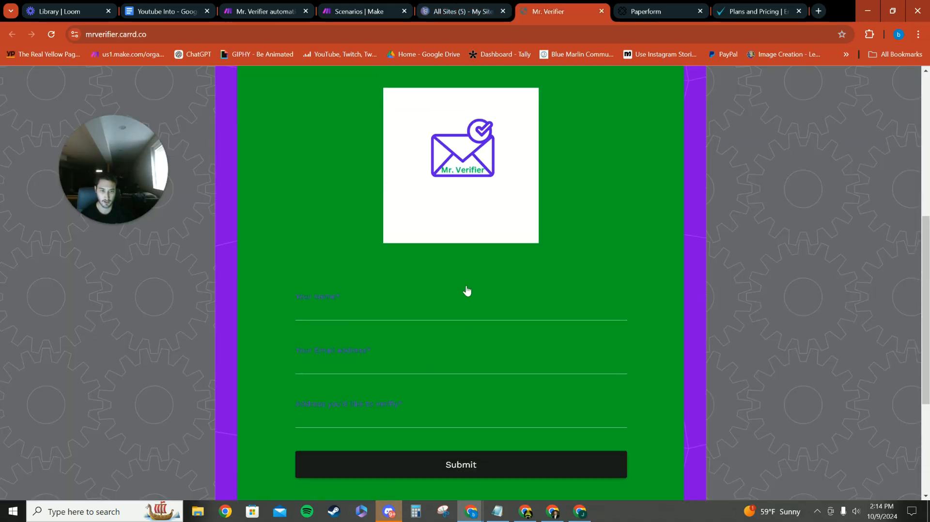
{"action": "scroll", "coordinate": [347, 425], "scroll_direction": "up", "scroll_amount": 5}
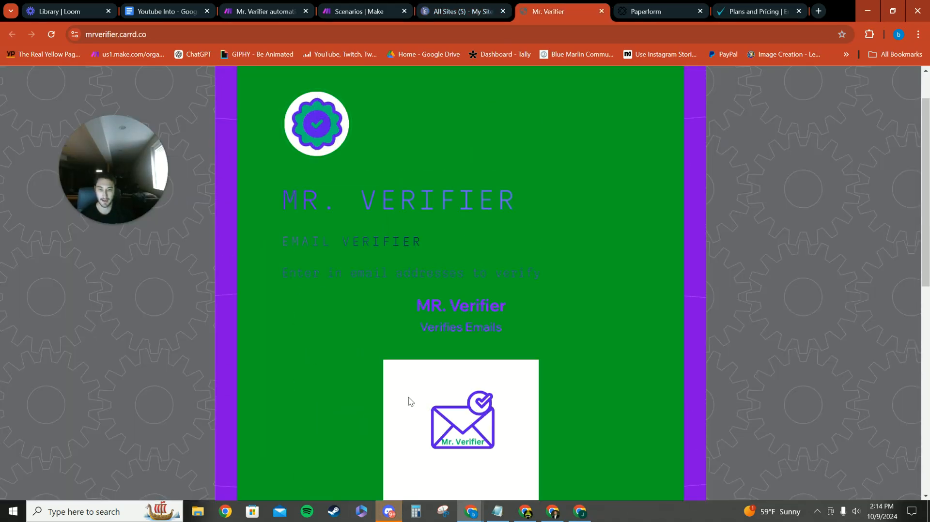
{"action": "scroll", "coordinate": [407, 378], "scroll_direction": "down", "scroll_amount": 4}
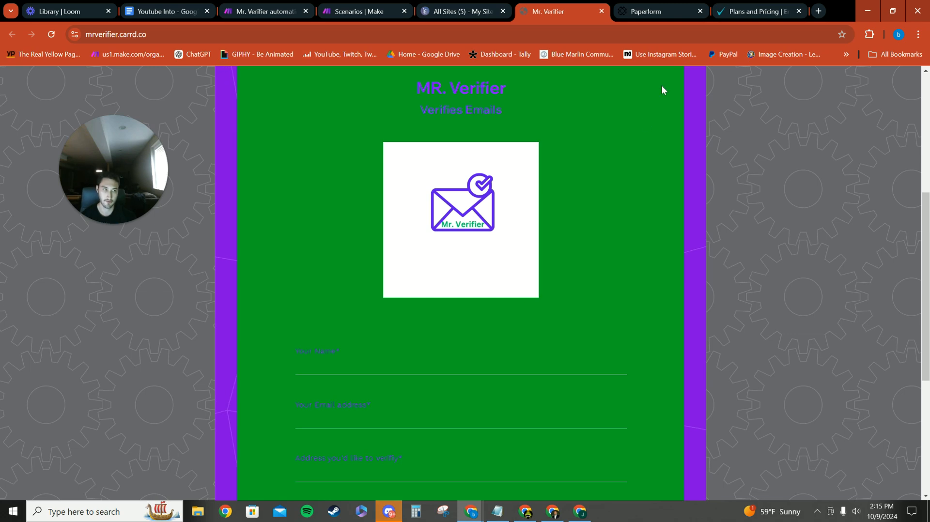
Switch to the EmailListVerify pricing page and examine the credit packages, focusing on the price of the 5,000 emails package
{"action": "left_click", "coordinate": [739, 12]}
{"action": "scroll", "coordinate": [334, 309], "scroll_direction": "up", "scroll_amount": 6}
{"action": "scroll", "coordinate": [341, 312], "scroll_direction": "down", "scroll_amount": 6}
{"action": "scroll", "coordinate": [338, 315], "scroll_direction": "down", "scroll_amount": 1}
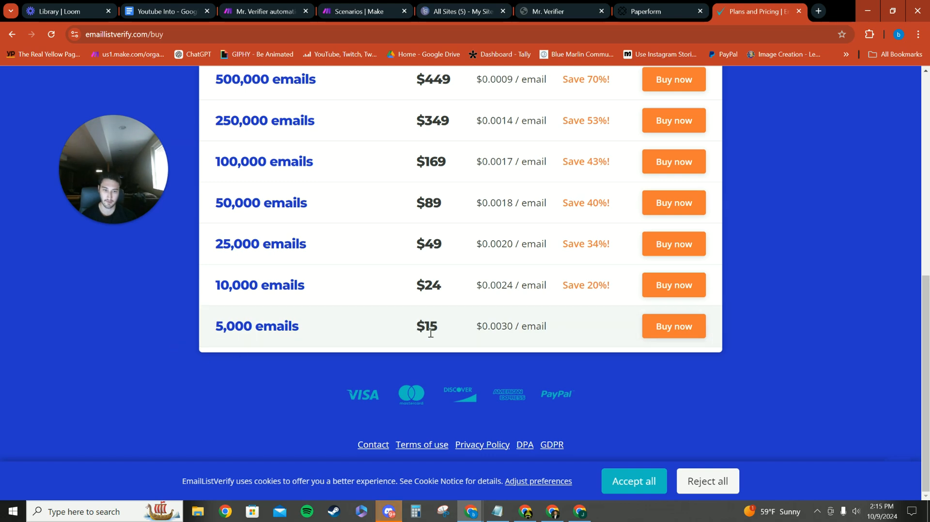
{"action": "left_click_drag", "start_coordinate": [210, 333], "coordinate": [430, 327]}
{"action": "left_click", "coordinate": [547, 331]}
{"action": "scroll", "coordinate": [498, 328], "scroll_direction": "up", "scroll_amount": 5}
{"action": "scroll", "coordinate": [496, 328], "scroll_direction": "down", "scroll_amount": 5}
{"action": "left_click_drag", "start_coordinate": [306, 333], "coordinate": [215, 339]}
{"action": "left_click", "coordinate": [310, 335]}
{"action": "scroll", "coordinate": [341, 361], "scroll_direction": "up", "scroll_amount": 3}
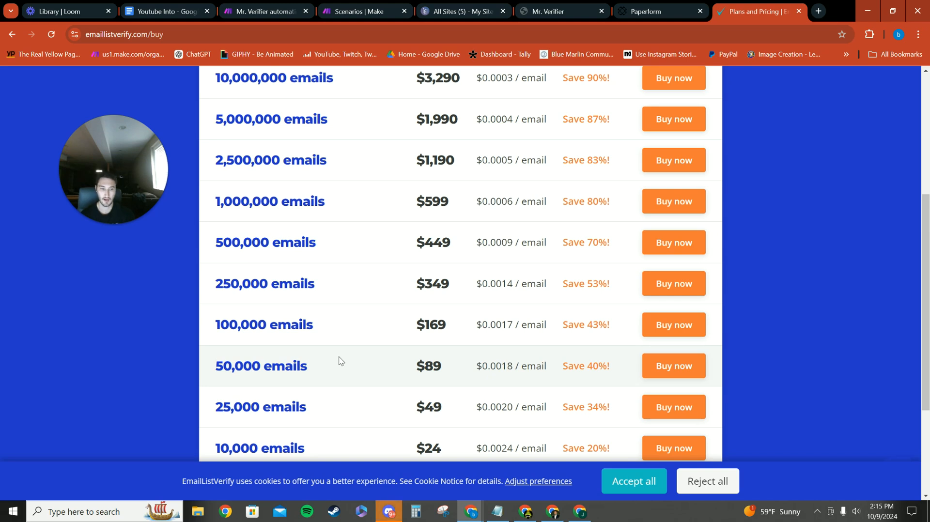
{"action": "scroll", "coordinate": [340, 361], "scroll_direction": "down", "scroll_amount": 3}
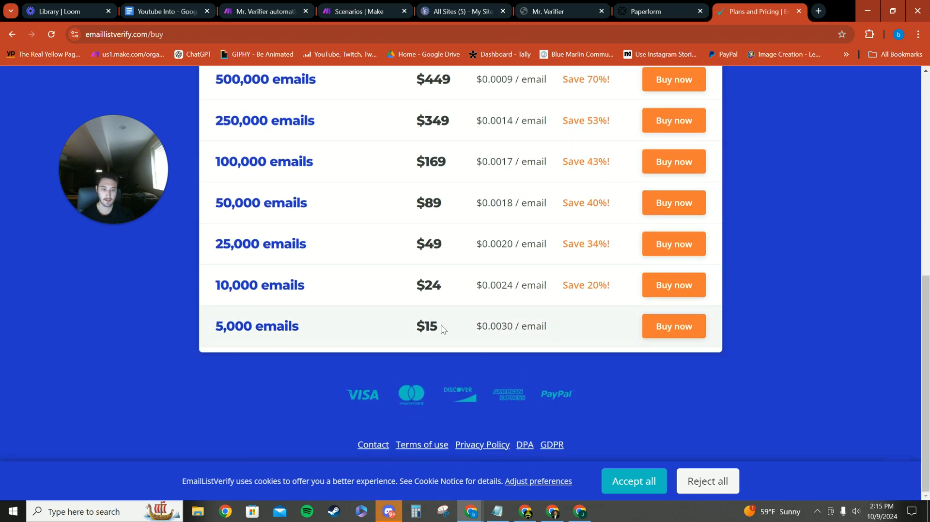
Revisit the Mr. Verifier automation in Make, and start a new site from the Carrd dashboard
{"action": "left_click", "coordinate": [253, 11]}
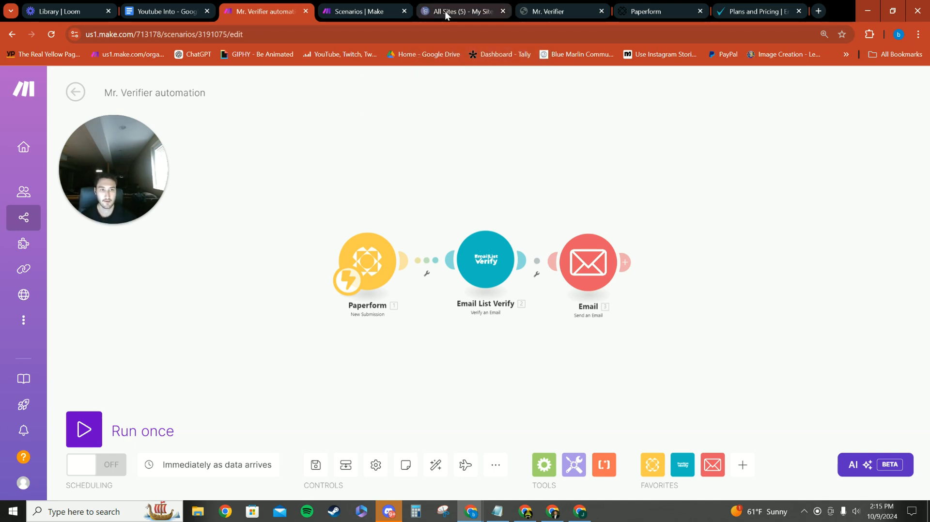
{"action": "mouse_move", "coordinate": [489, 18]}
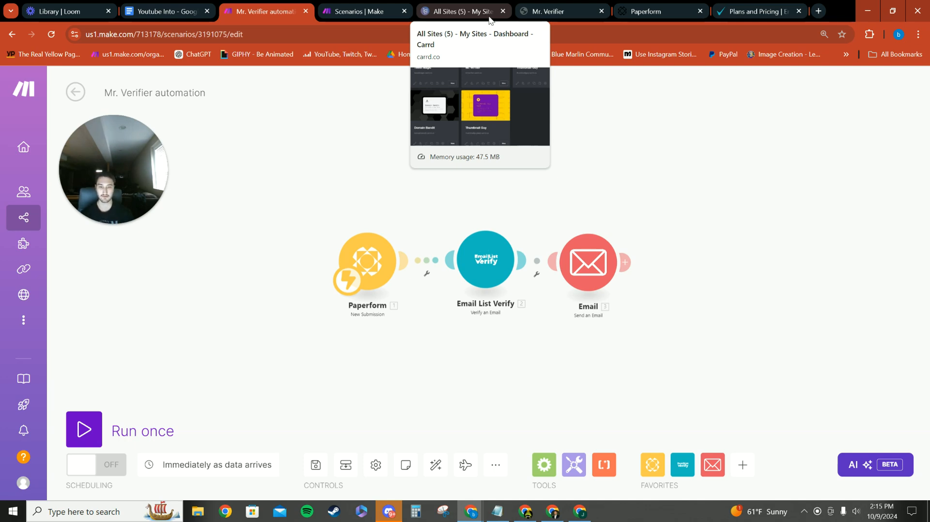
{"action": "left_click", "coordinate": [463, 18]}
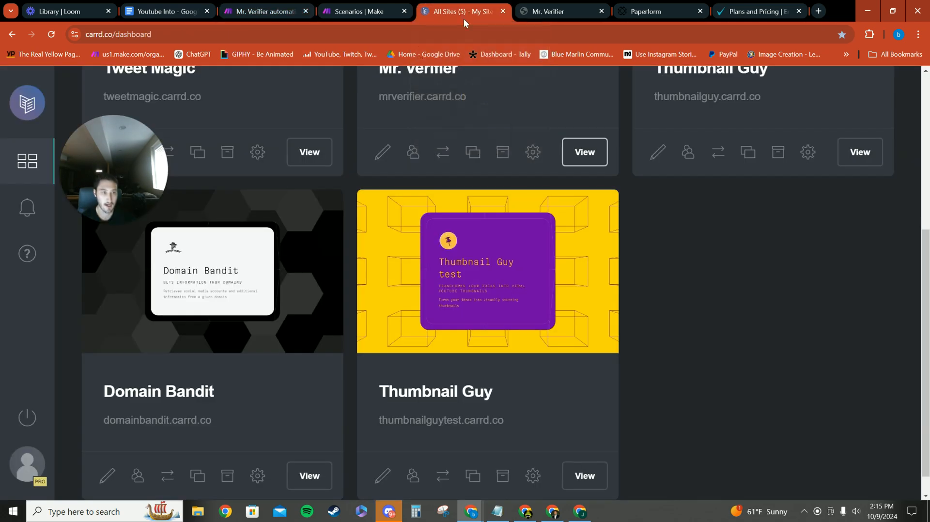
{"action": "scroll", "coordinate": [619, 357], "scroll_direction": "up", "scroll_amount": 5}
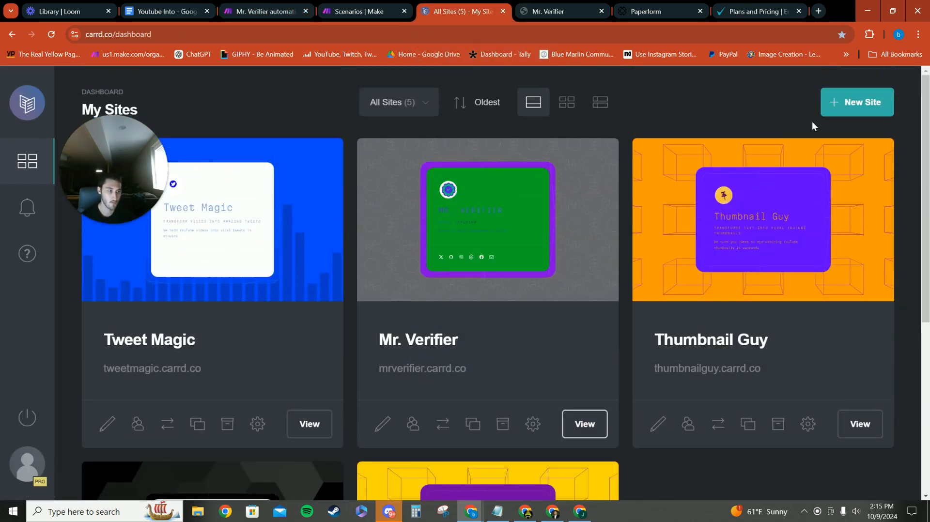
{"action": "left_click", "coordinate": [843, 100]}
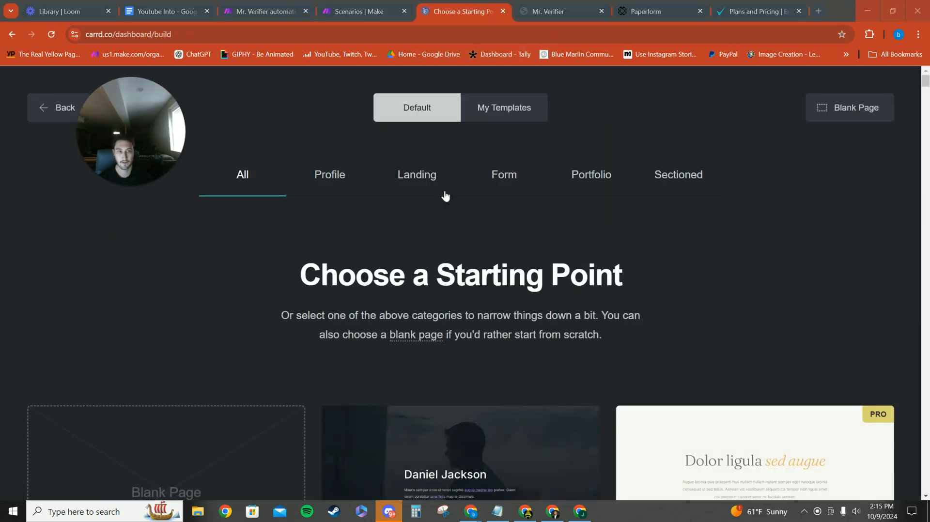
Browse the starting templates and choose the dark profile design with the gradient Email button and social icons
{"action": "scroll", "coordinate": [654, 265], "scroll_direction": "down", "scroll_amount": 3}
{"action": "scroll", "coordinate": [680, 264], "scroll_direction": "down", "scroll_amount": 5}
{"action": "scroll", "coordinate": [652, 339], "scroll_direction": "up", "scroll_amount": 1}
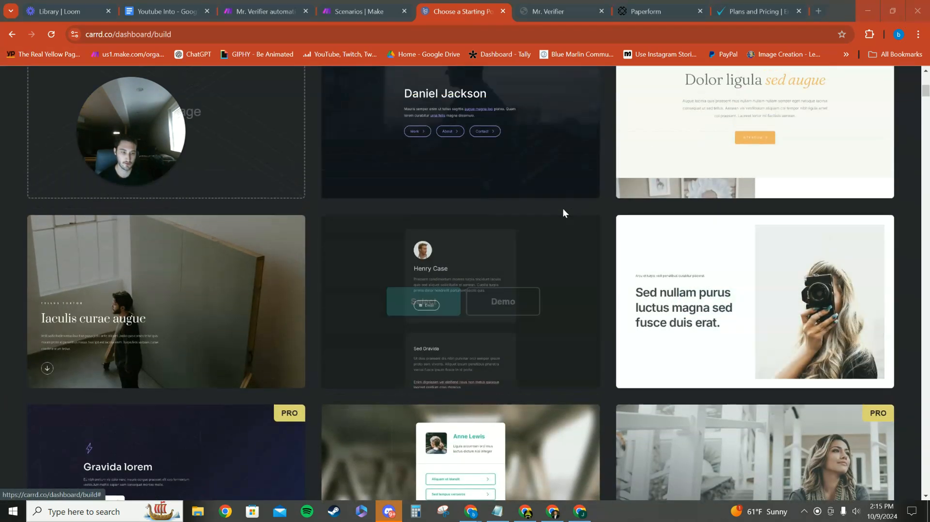
{"action": "scroll", "coordinate": [499, 262], "scroll_direction": "down", "scroll_amount": 8}
{"action": "scroll", "coordinate": [478, 264], "scroll_direction": "down", "scroll_amount": 9}
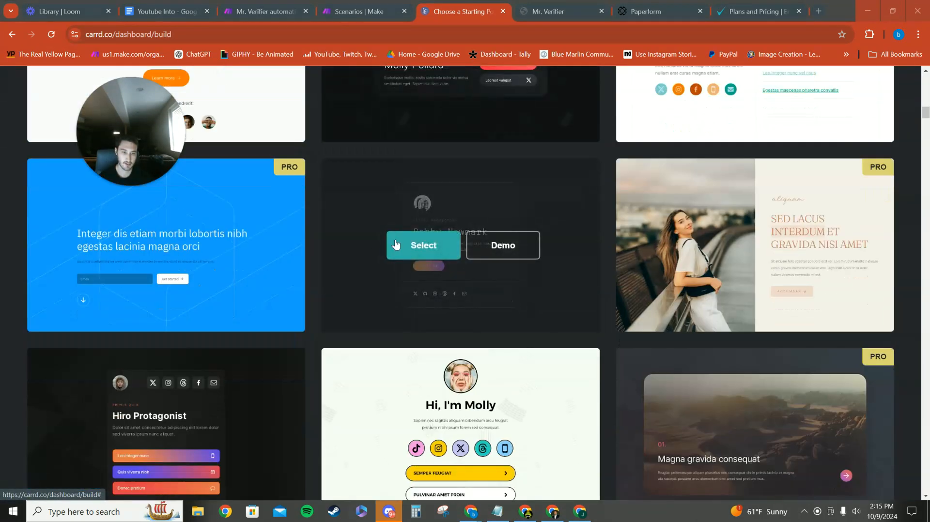
{"action": "left_click", "coordinate": [424, 245]}
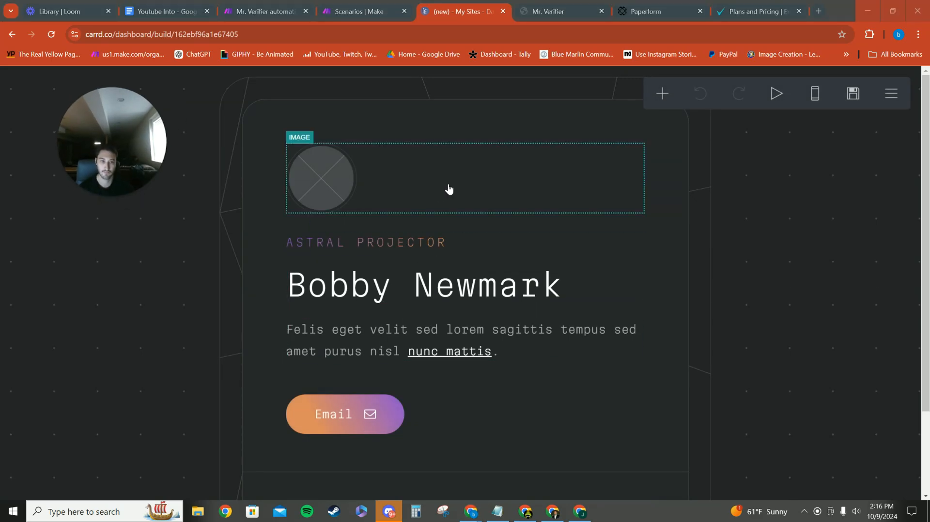
Look over the template page and open the image element above the tagline for editing
{"action": "scroll", "coordinate": [772, 272], "scroll_direction": "down", "scroll_amount": 2}
{"action": "scroll", "coordinate": [690, 285], "scroll_direction": "up", "scroll_amount": 2}
{"action": "scroll", "coordinate": [548, 305], "scroll_direction": "down", "scroll_amount": 2}
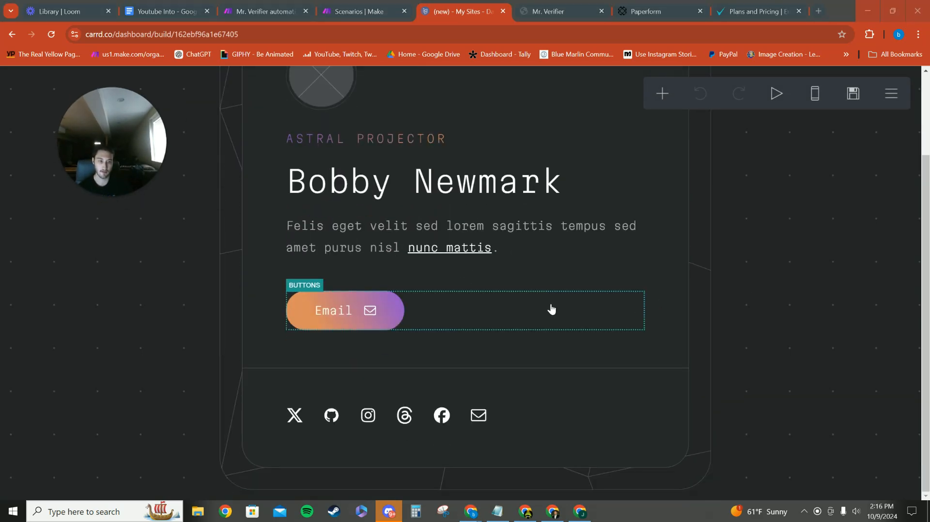
{"action": "scroll", "coordinate": [551, 309], "scroll_direction": "up", "scroll_amount": 2}
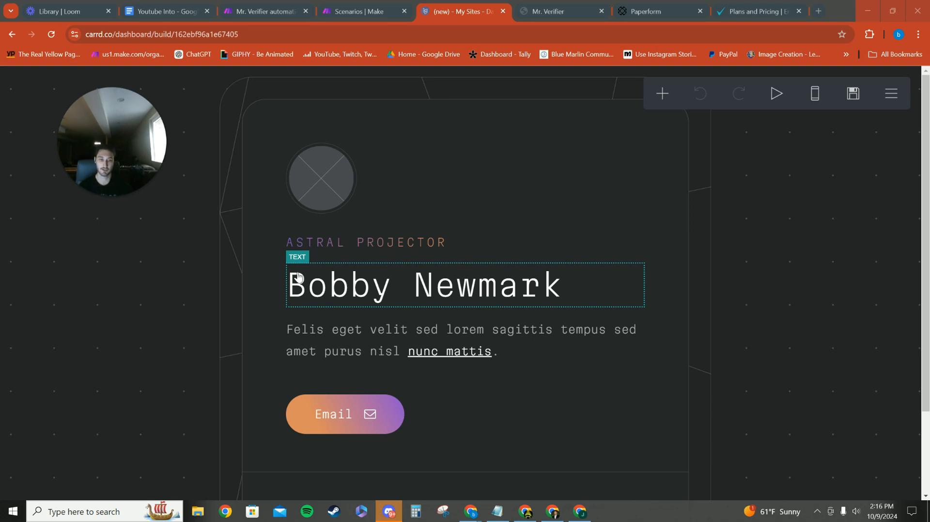
{"action": "left_click", "coordinate": [391, 211]}
{"action": "left_click_drag", "start_coordinate": [137, 126], "coordinate": [329, 111]}
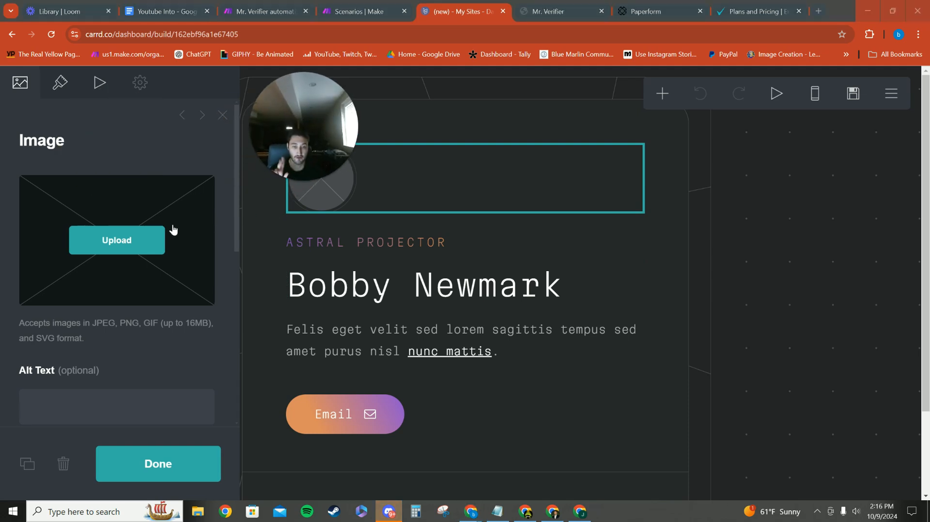
Try uploading the photo DSC_9368 2 (1) from the Downloads folder as the element's image
{"action": "left_click", "coordinate": [153, 248]}
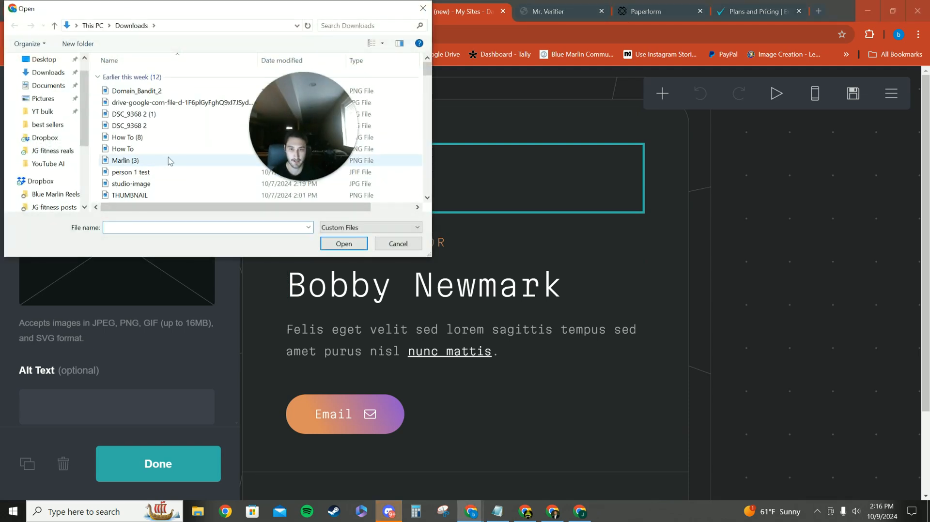
{"action": "scroll", "coordinate": [148, 154], "scroll_direction": "down", "scroll_amount": 1}
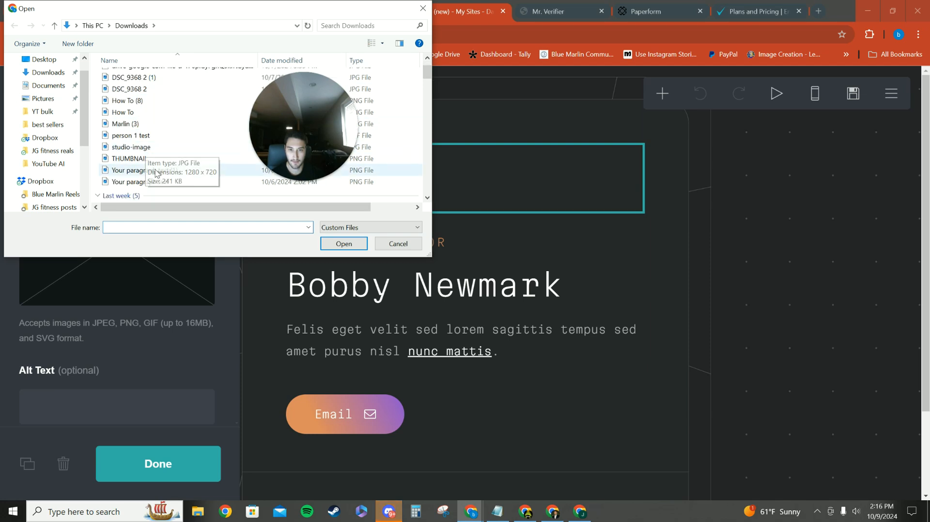
{"action": "left_click_drag", "start_coordinate": [276, 127], "coordinate": [729, 203]}
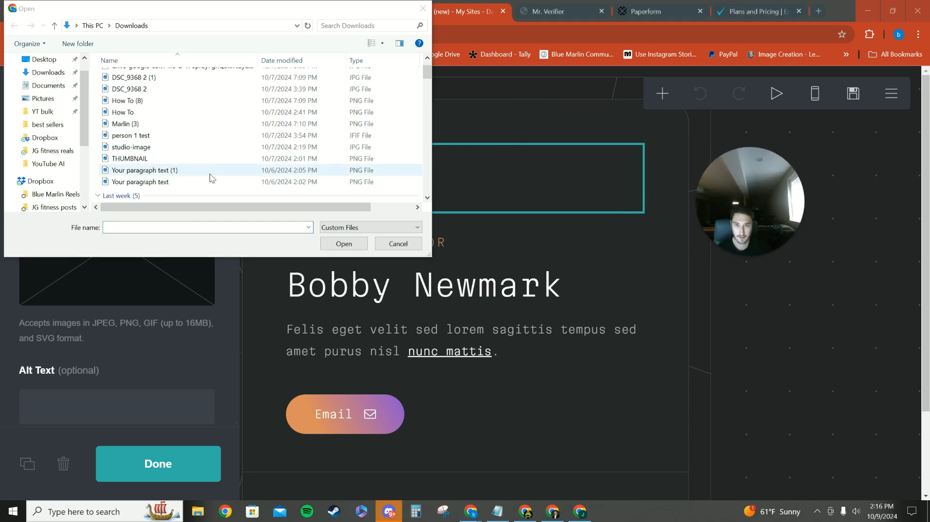
{"action": "scroll", "coordinate": [194, 165], "scroll_direction": "up", "scroll_amount": 1}
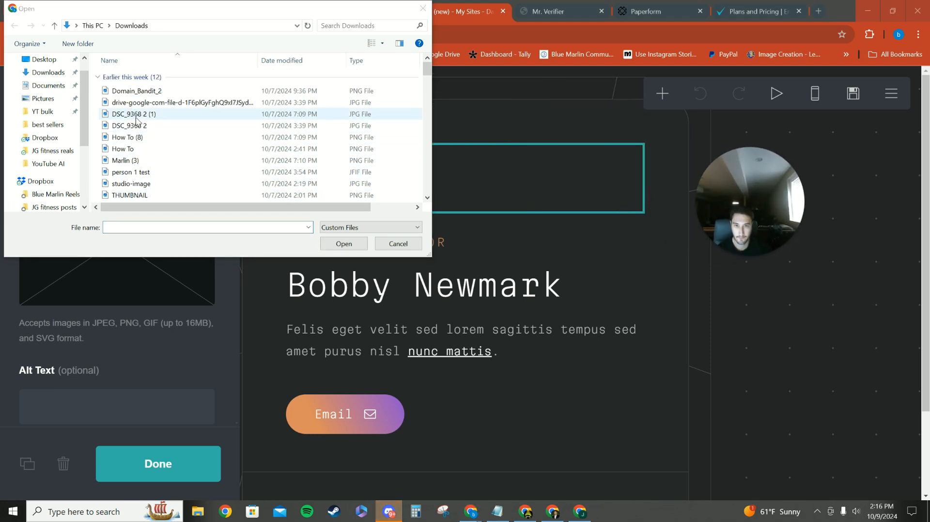
{"action": "scroll", "coordinate": [147, 160], "scroll_direction": "down", "scroll_amount": 4}
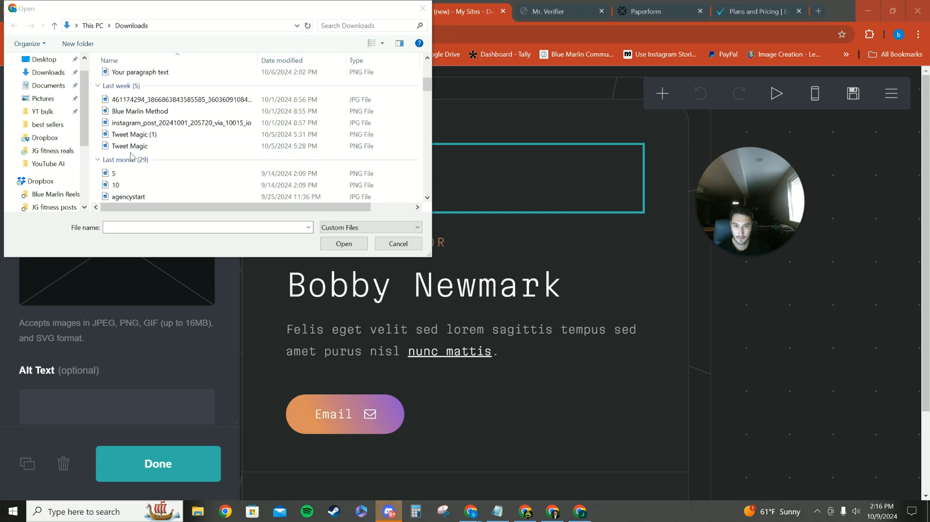
{"action": "left_click", "coordinate": [162, 124]}
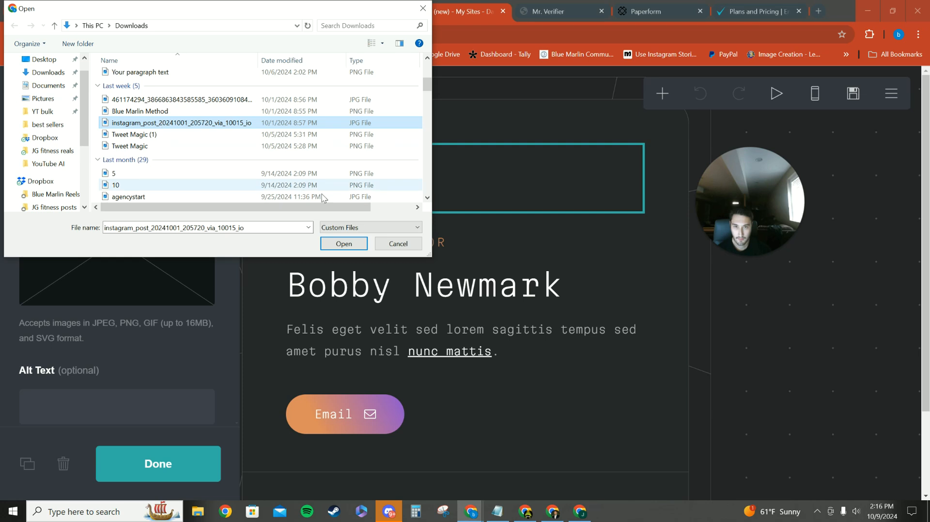
{"action": "left_click", "coordinate": [145, 101]}
{"action": "scroll", "coordinate": [140, 111], "scroll_direction": "up", "scroll_amount": 2}
{"action": "scroll", "coordinate": [139, 111], "scroll_direction": "up", "scroll_amount": 3}
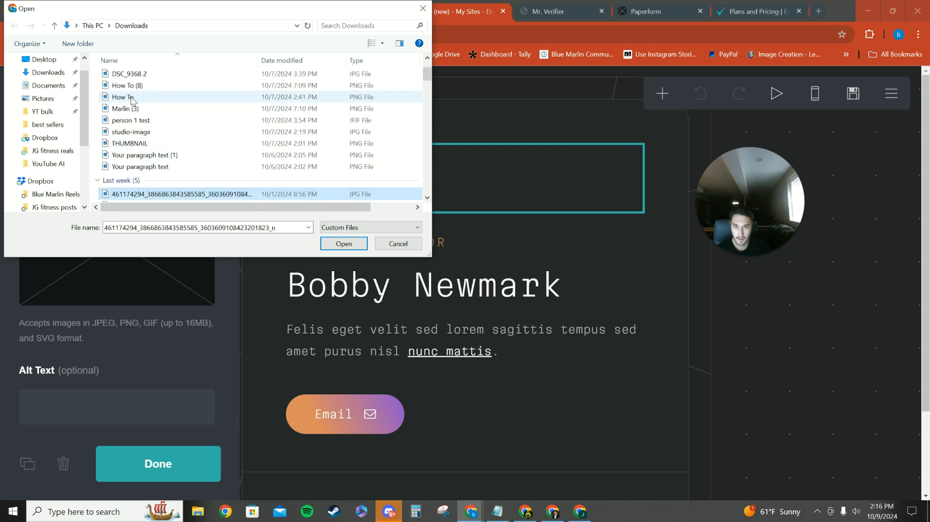
{"action": "left_click", "coordinate": [138, 98]}
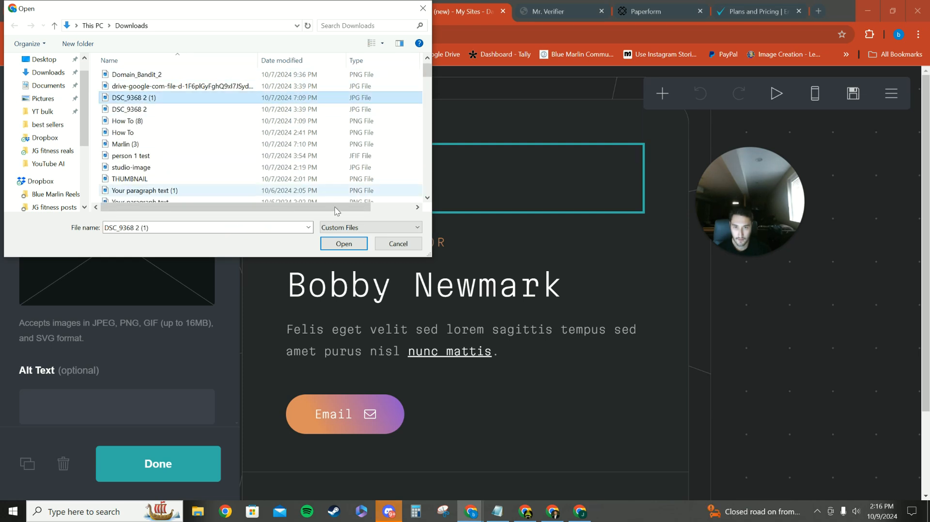
{"action": "left_click", "coordinate": [343, 243]}
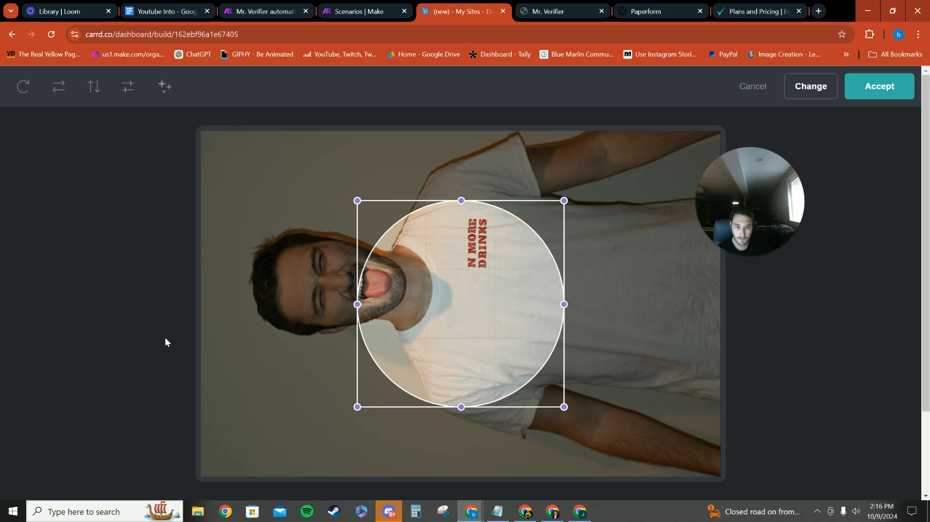
Try replacing the photo with the striped "Header" and "subheader" layout image from the Downloads folder
{"action": "left_click", "coordinate": [748, 90]}
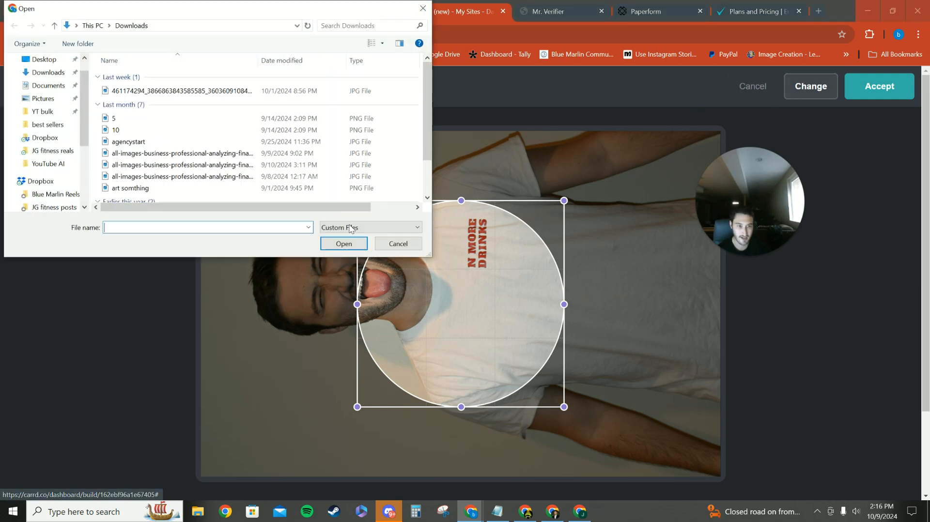
{"action": "scroll", "coordinate": [127, 143], "scroll_direction": "down", "scroll_amount": 1}
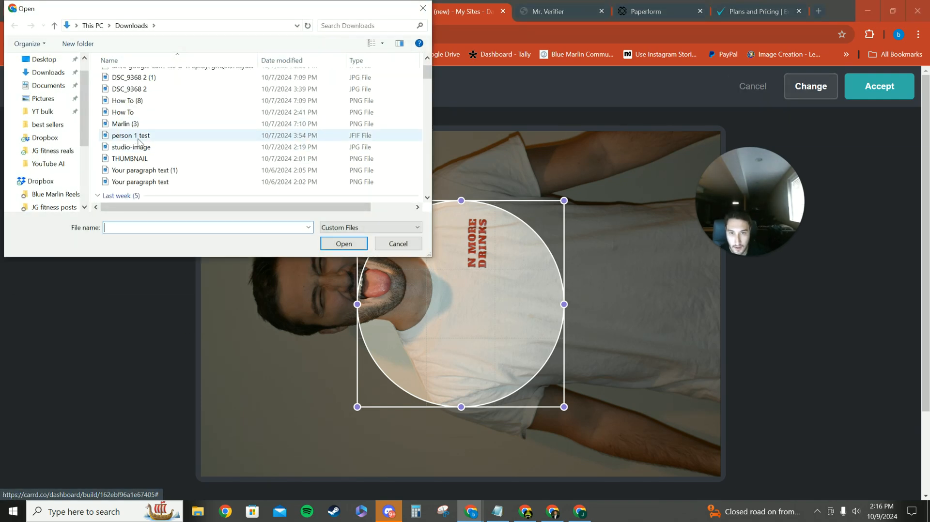
{"action": "scroll", "coordinate": [140, 142], "scroll_direction": "down", "scroll_amount": 1}
{"action": "left_click", "coordinate": [141, 111]}
{"action": "left_click", "coordinate": [343, 247]}
Look through the Downloads folder for another image to replace the striped layout picture
{"action": "left_click", "coordinate": [814, 85]}
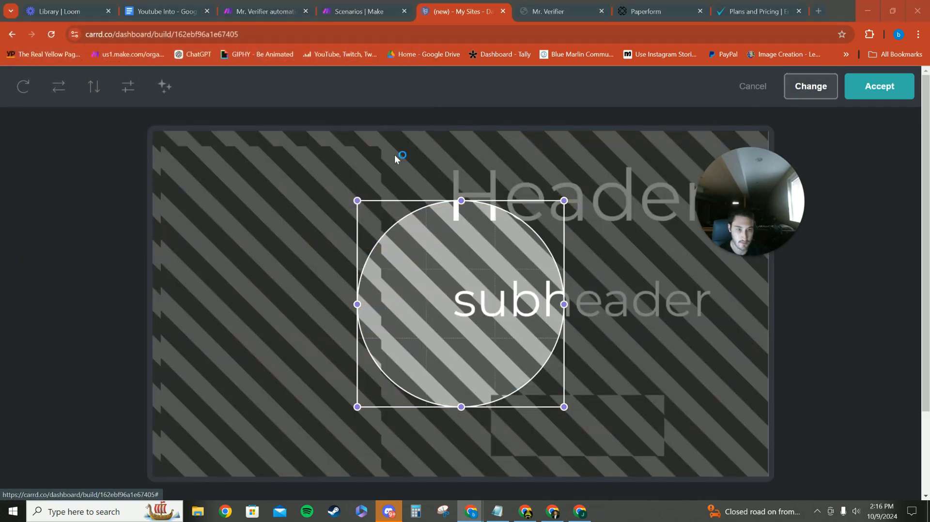
{"action": "scroll", "coordinate": [163, 165], "scroll_direction": "down", "scroll_amount": 2}
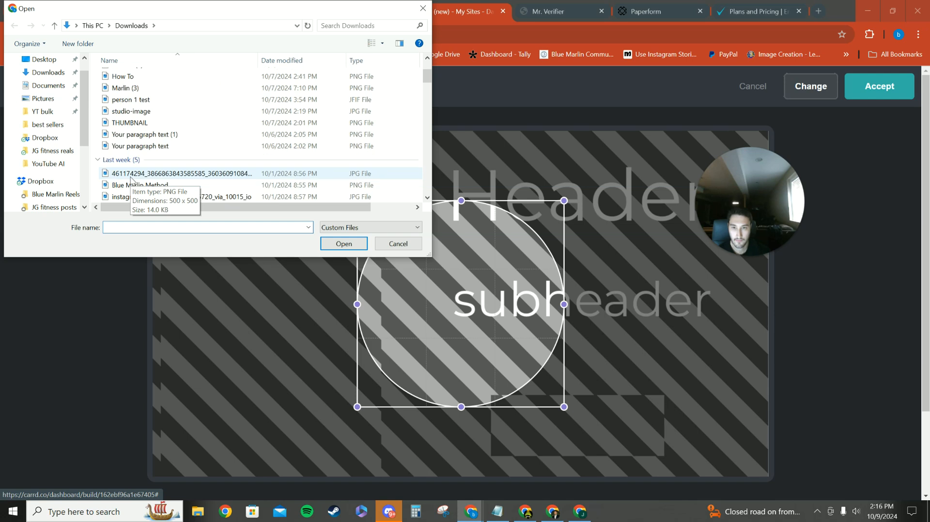
{"action": "scroll", "coordinate": [167, 159], "scroll_direction": "down", "scroll_amount": 4}
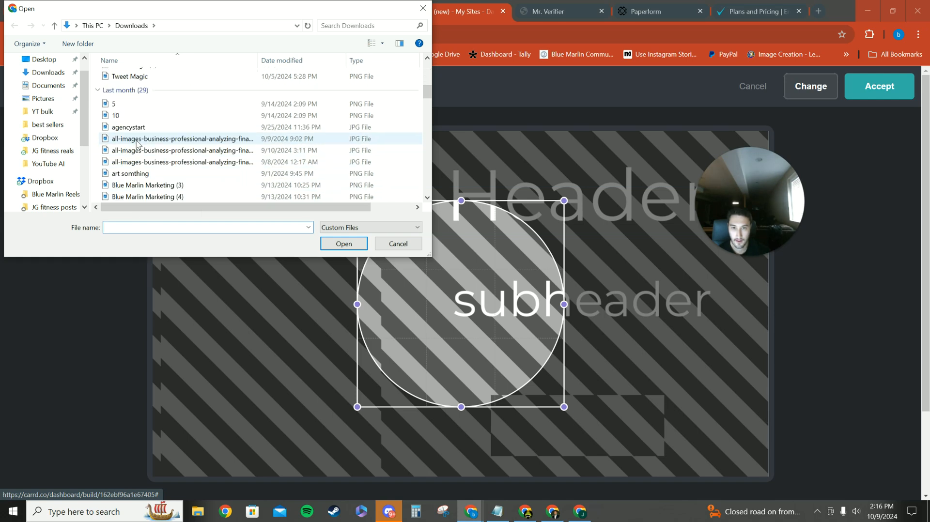
{"action": "scroll", "coordinate": [145, 172], "scroll_direction": "down", "scroll_amount": 4}
{"action": "scroll", "coordinate": [142, 172], "scroll_direction": "up", "scroll_amount": 8}
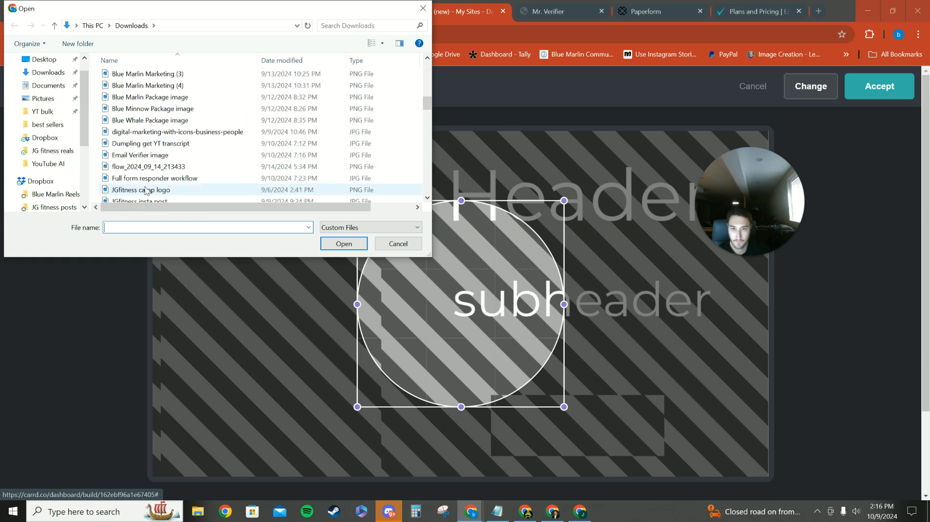
{"action": "left_click", "coordinate": [423, 8]}
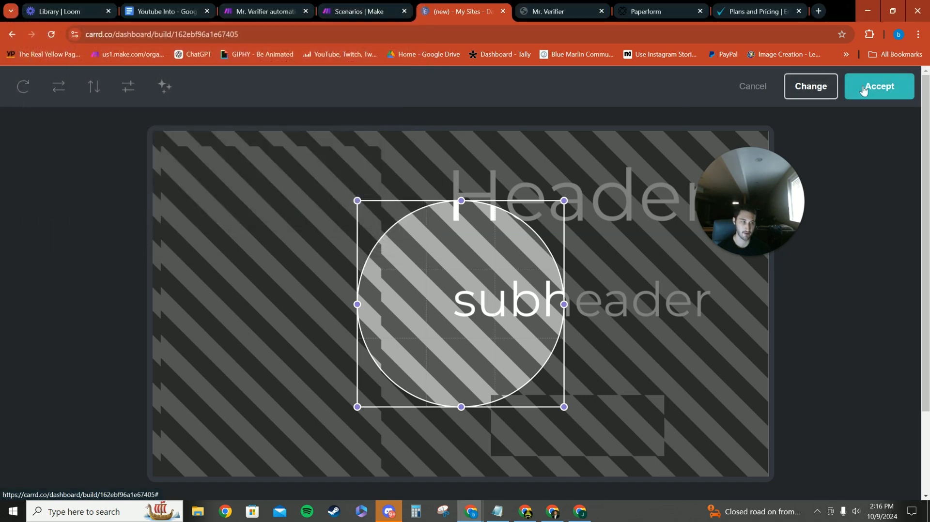
{"action": "left_click", "coordinate": [818, 99]}
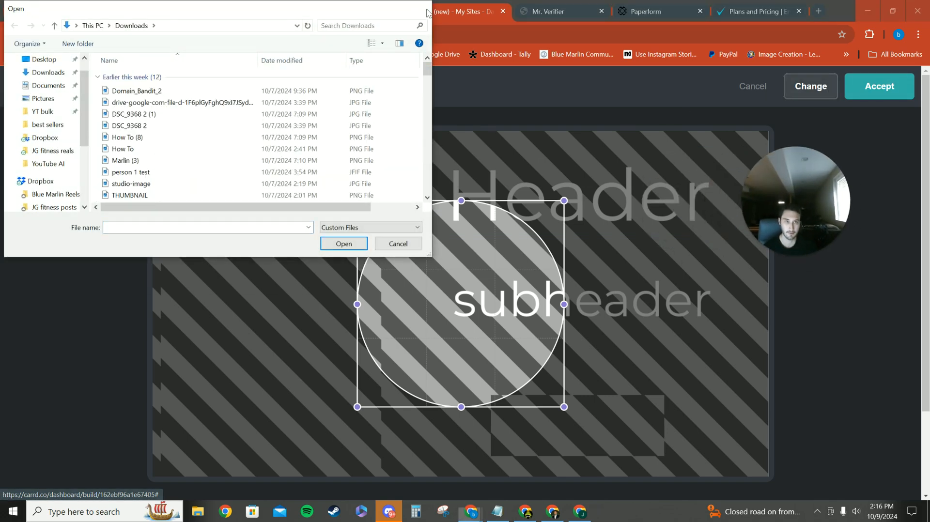
{"action": "left_click", "coordinate": [426, 9]}
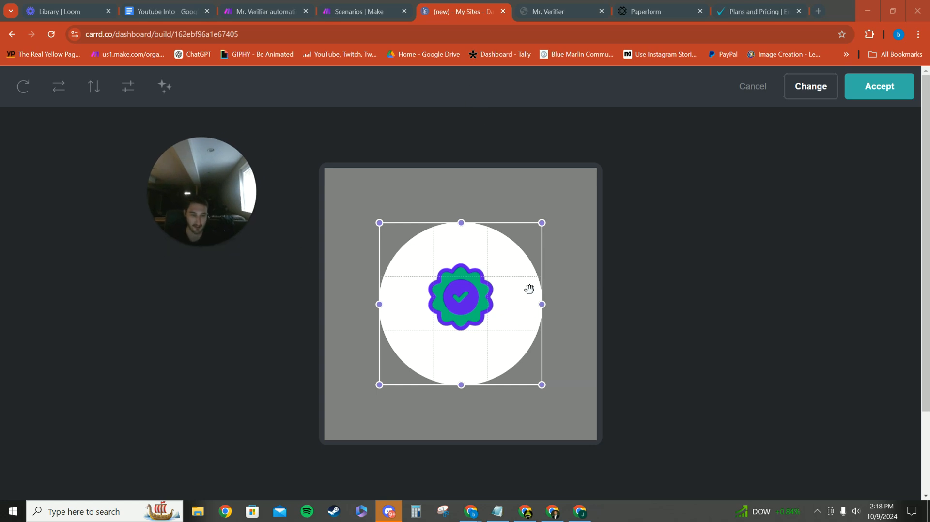
Tighten and center the circular crop around the purple and green checkmark badge, and apply it to the image element
{"action": "left_click_drag", "start_coordinate": [529, 289], "coordinate": [525, 266]}
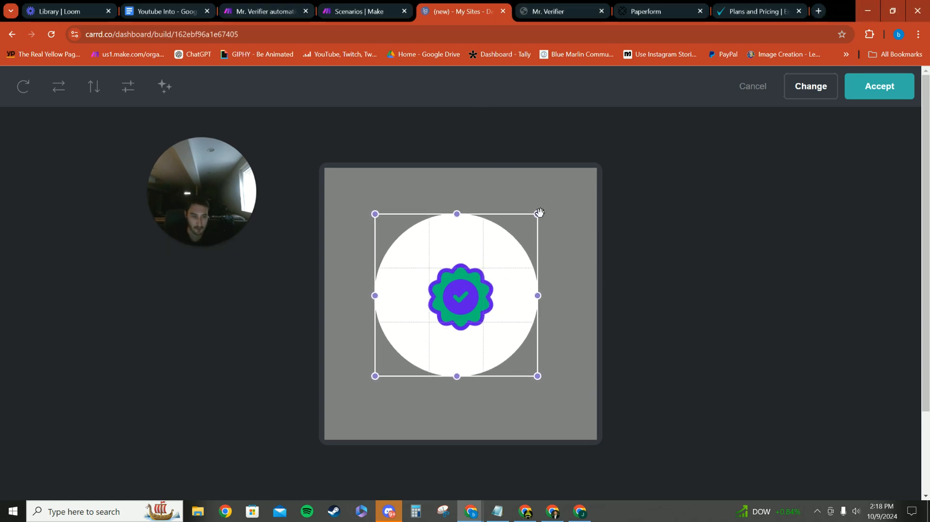
{"action": "left_click_drag", "start_coordinate": [537, 215], "coordinate": [484, 266]}
{"action": "left_click_drag", "start_coordinate": [443, 298], "coordinate": [471, 275]}
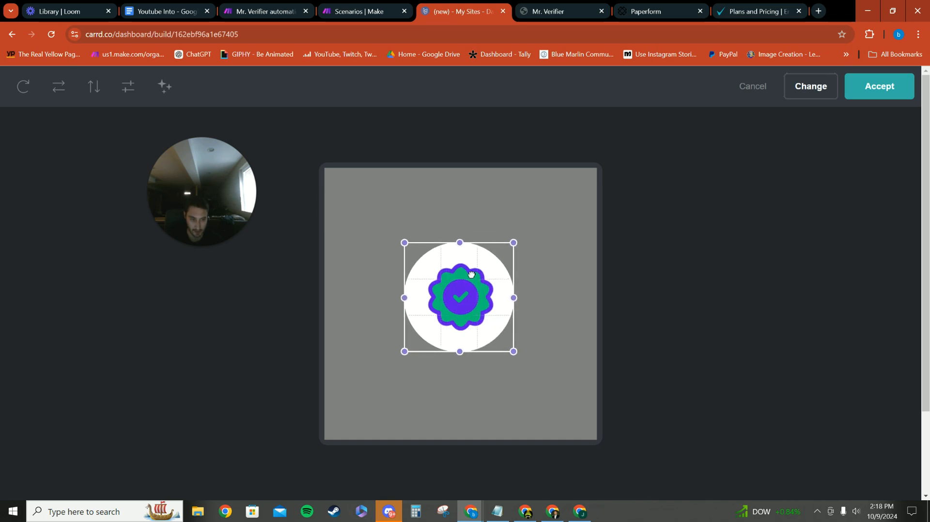
{"action": "left_click", "coordinate": [880, 88]}
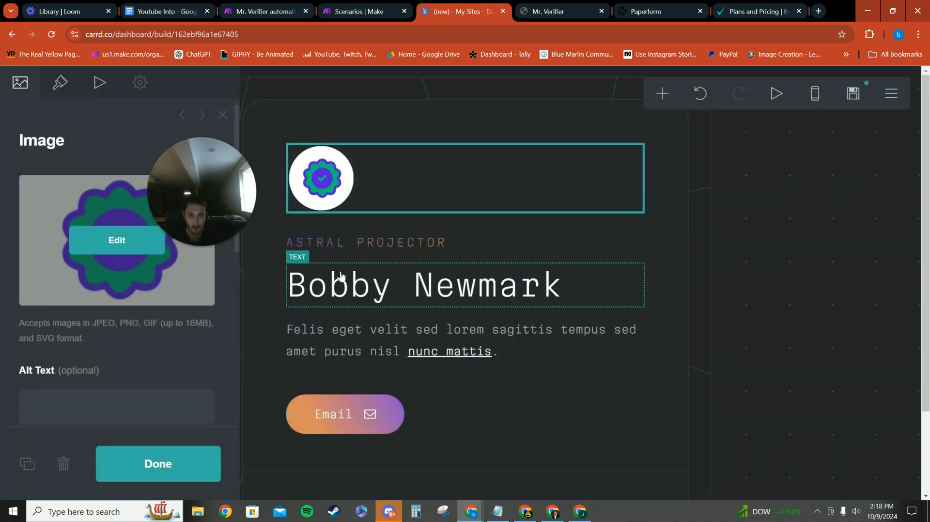
Set the badge image's alt text to "Mr. Verifier logo" and review its remaining options
{"action": "scroll", "coordinate": [64, 233], "scroll_direction": "down", "scroll_amount": 5}
{"action": "scroll", "coordinate": [68, 271], "scroll_direction": "up", "scroll_amount": 1}
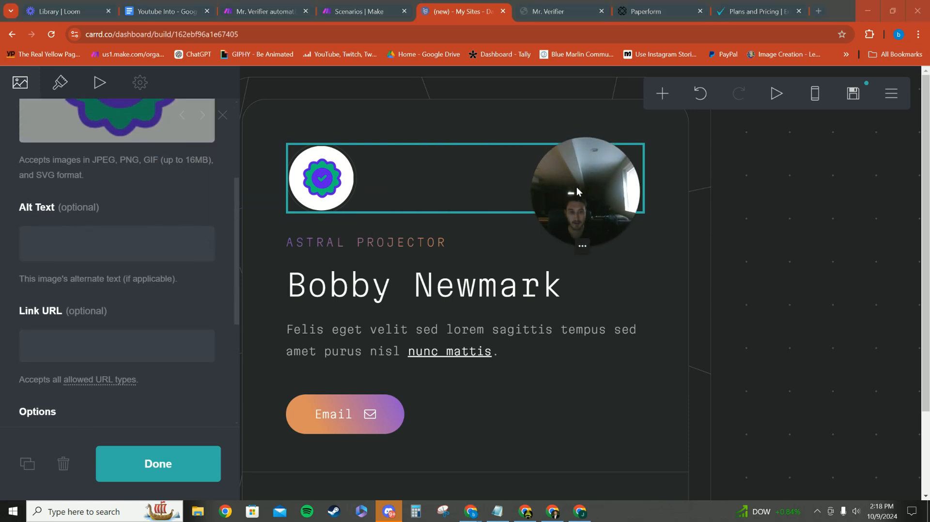
{"action": "left_click", "coordinate": [83, 240]}
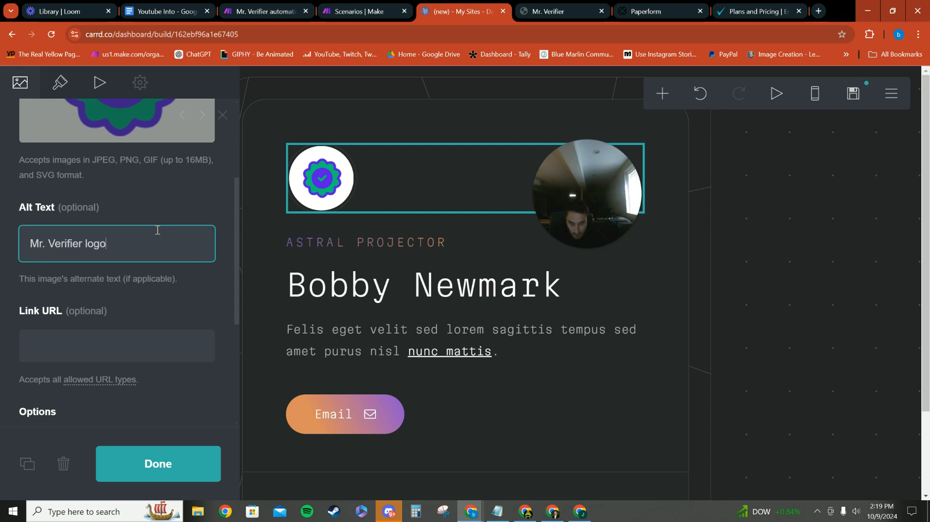
{"action": "scroll", "coordinate": [180, 220], "scroll_direction": "down", "scroll_amount": 4}
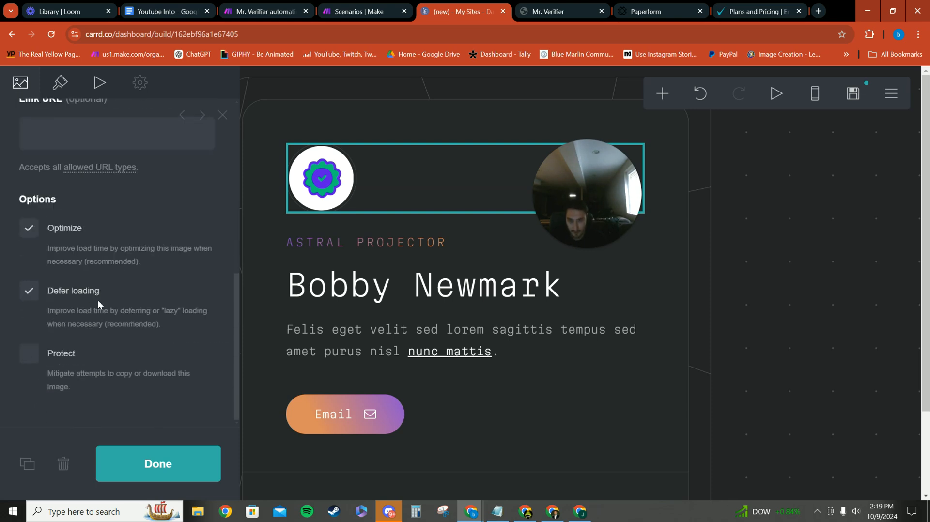
{"action": "scroll", "coordinate": [129, 282], "scroll_direction": "up", "scroll_amount": 4}
Move the large name heading above the "ASTRAL PROJECTOR" tagline
{"action": "left_click", "coordinate": [297, 128]}
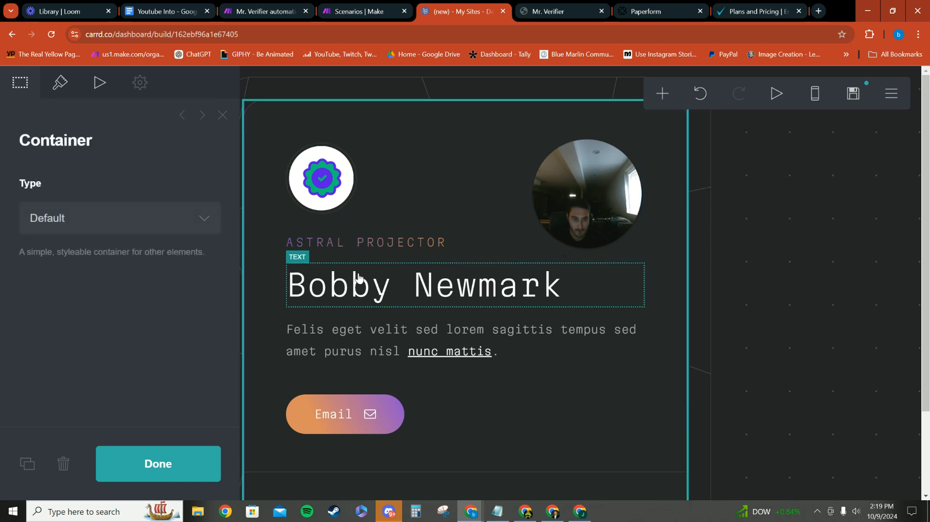
{"action": "left_click_drag", "start_coordinate": [362, 283], "coordinate": [352, 224]}
{"action": "left_click_drag", "start_coordinate": [565, 202], "coordinate": [737, 186]}
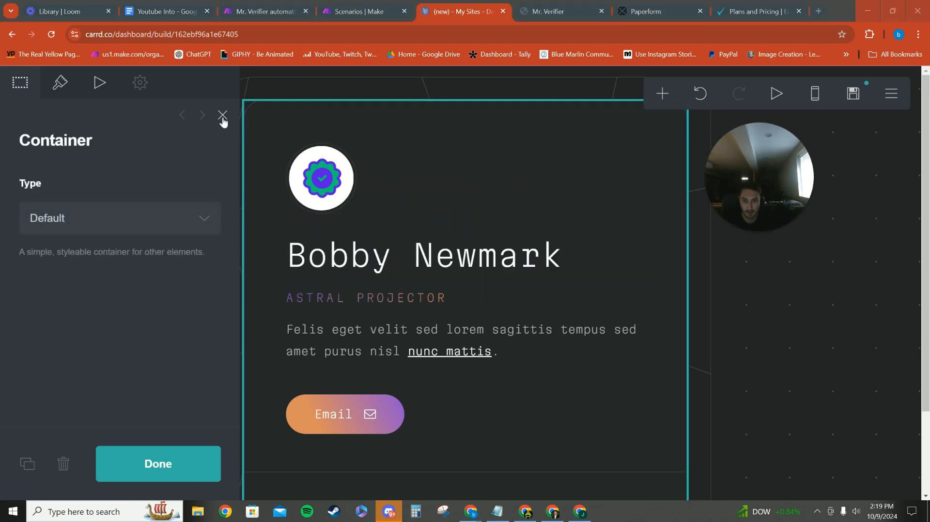
Replace the large heading's text with "Mr. Verifier Test"
{"action": "left_click", "coordinate": [380, 254]}
{"action": "left_click_drag", "start_coordinate": [113, 200], "coordinate": [18, 204]}
{"action": "key", "text": "BackSpace"}
{"action": "type", "text": "Mr.  Ver"}
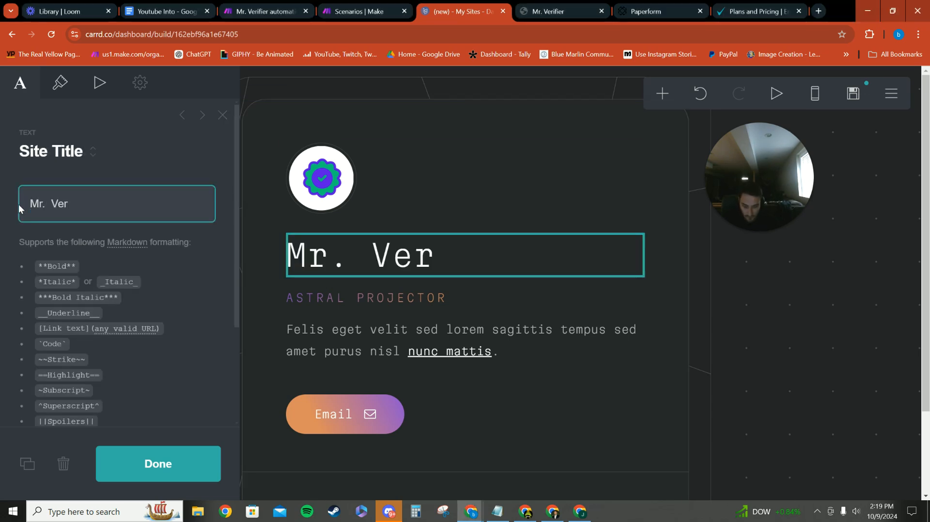
{"action": "type", "text": "ifier Test"}
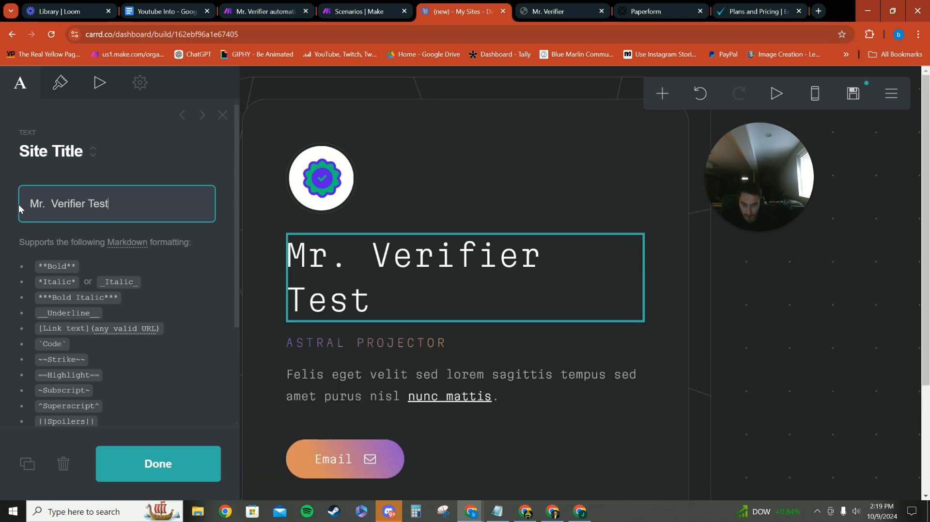
{"action": "left_click", "coordinate": [414, 347]}
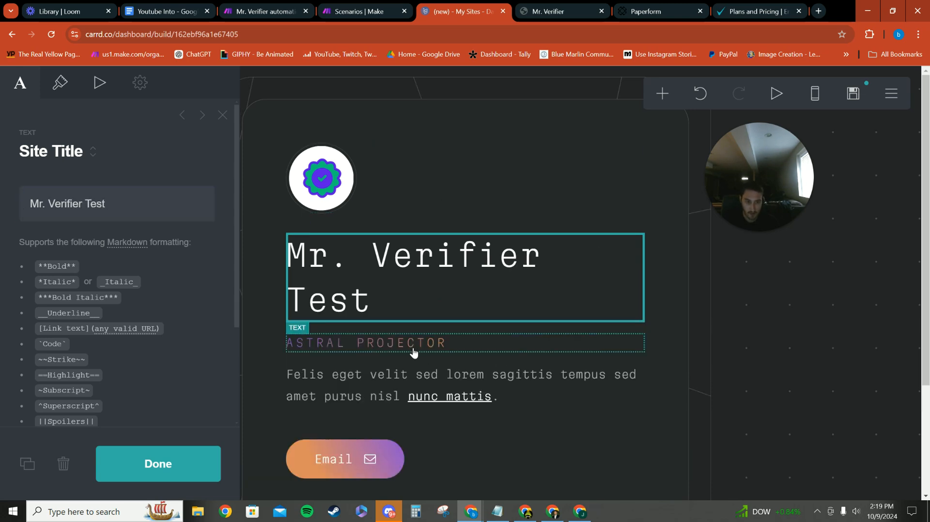
Copy the "Email Verifier" tagline from the published Mr. Verifier site and replace the "ASTRAL PROJECTOR" tagline's text with it
{"action": "key", "text": "ctrl+Tab"}
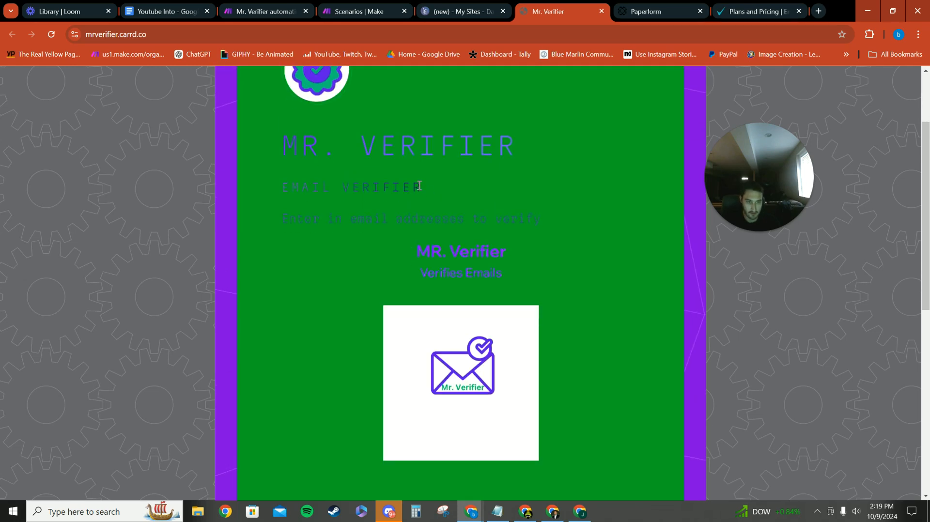
{"action": "left_click_drag", "start_coordinate": [420, 186], "coordinate": [280, 187]}
{"action": "left_click", "coordinate": [458, 11]}
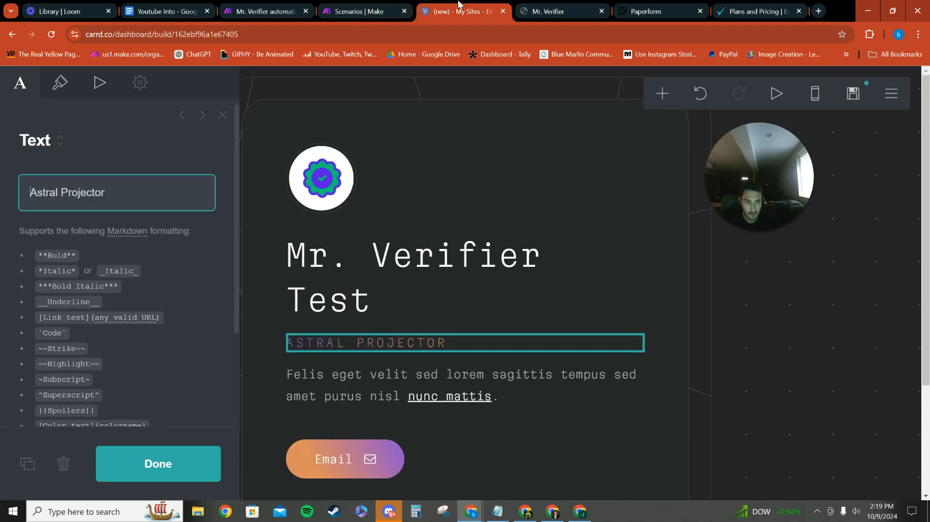
{"action": "key", "text": "Escape"}
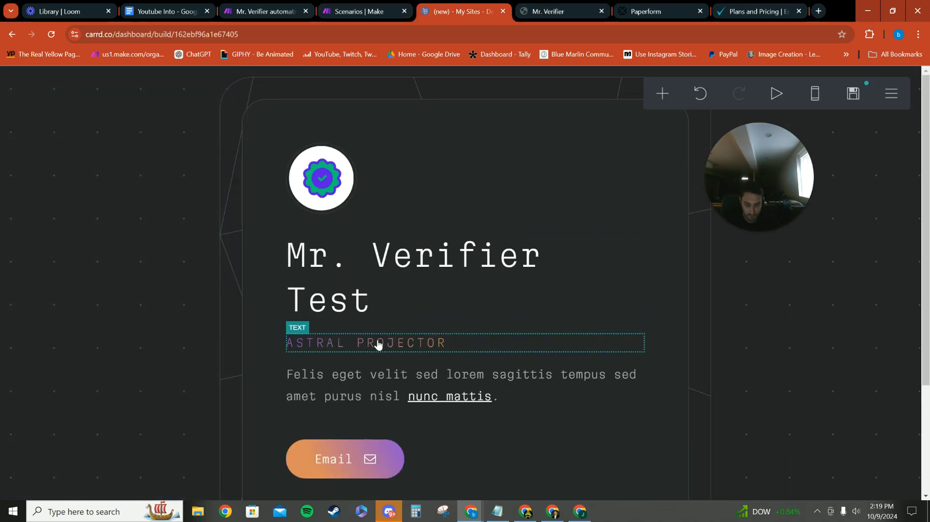
{"action": "left_click", "coordinate": [348, 344]}
{"action": "key", "text": "ctrl+a"}
{"action": "key", "text": "BackSpace"}
{"action": "type", "text": "Email Verifier"}
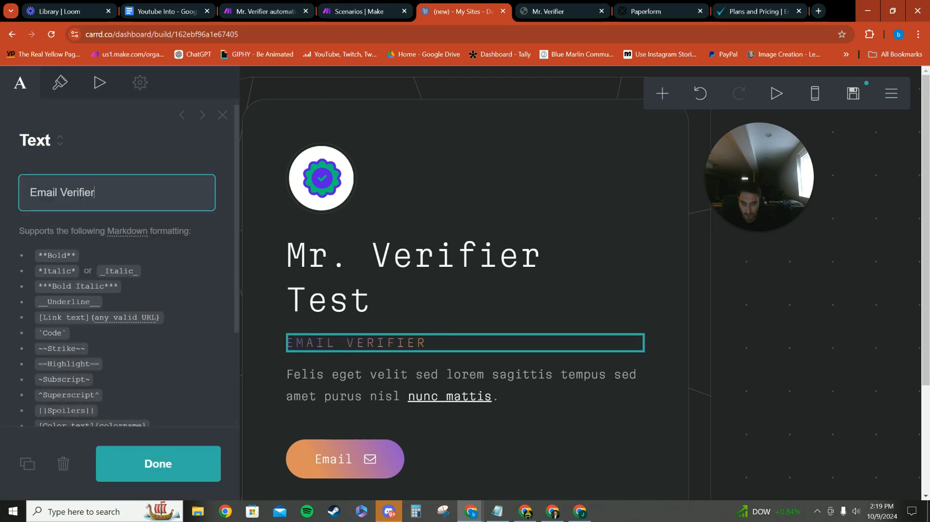
Replace the placeholder paragraph with "Enter in email addresses to verify", copied from the published Mr. Verifier site
{"action": "left_click", "coordinate": [581, 3]}
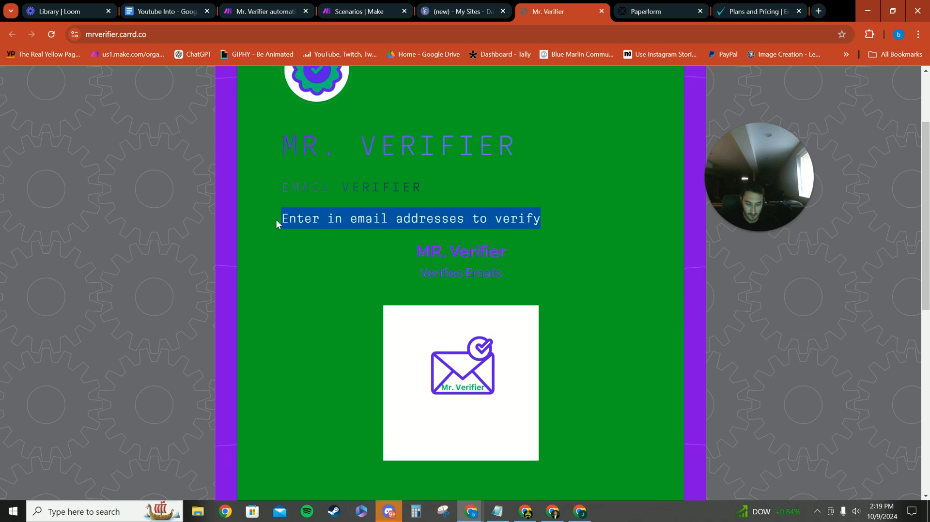
{"action": "left_click", "coordinate": [384, 11]}
{"action": "left_click", "coordinate": [461, 12]}
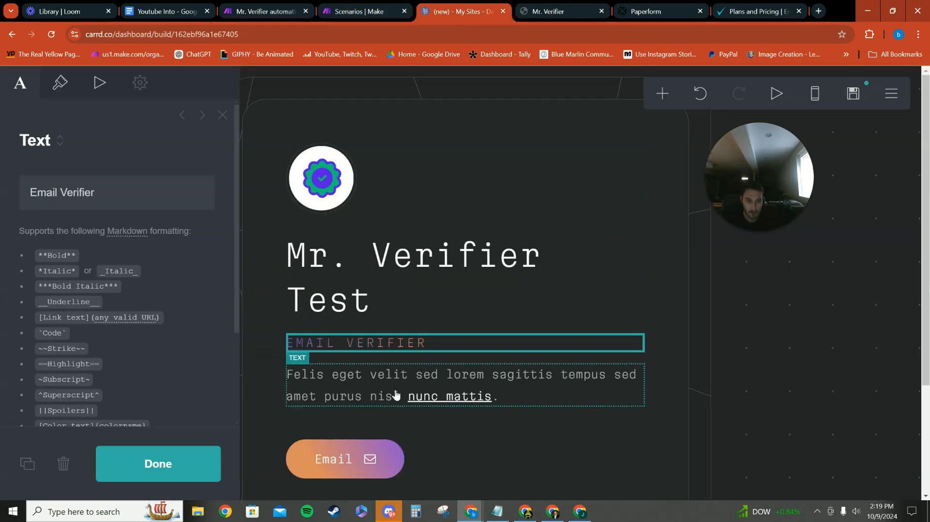
{"action": "left_click", "coordinate": [393, 382]}
{"action": "key", "text": "ctrl+a"}
{"action": "key", "text": "BackSpace"}
{"action": "type", "text": "Enter in email addresses to verify"}
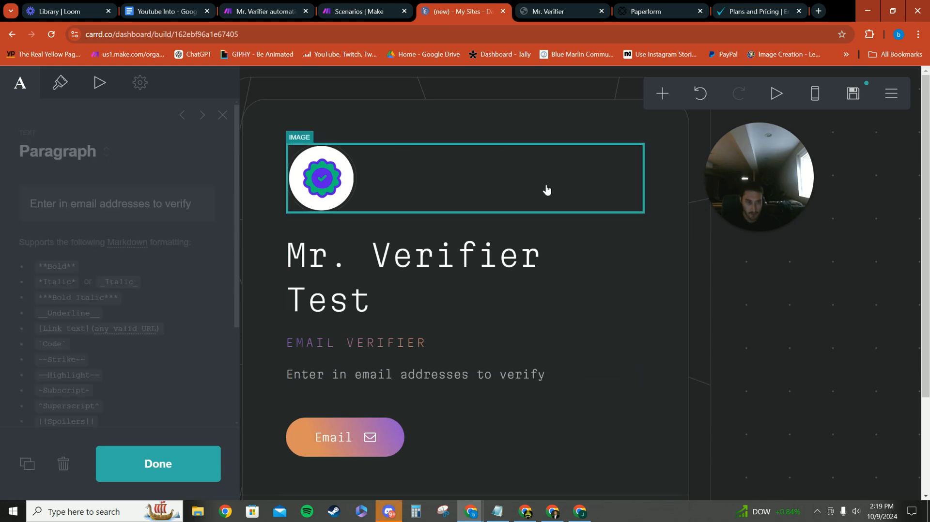
Explore the color options for the "Mr. Verifier Test" heading and compare them with the published Mr. Verifier site
{"action": "left_click", "coordinate": [547, 190]}
{"action": "left_click", "coordinate": [553, 11]}
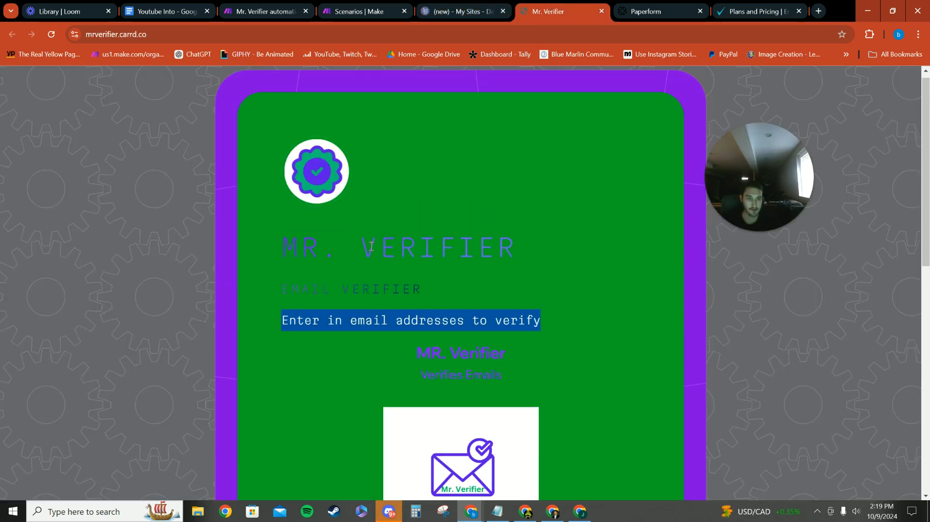
{"action": "left_click", "coordinate": [475, 14]}
{"action": "left_click", "coordinate": [353, 253]}
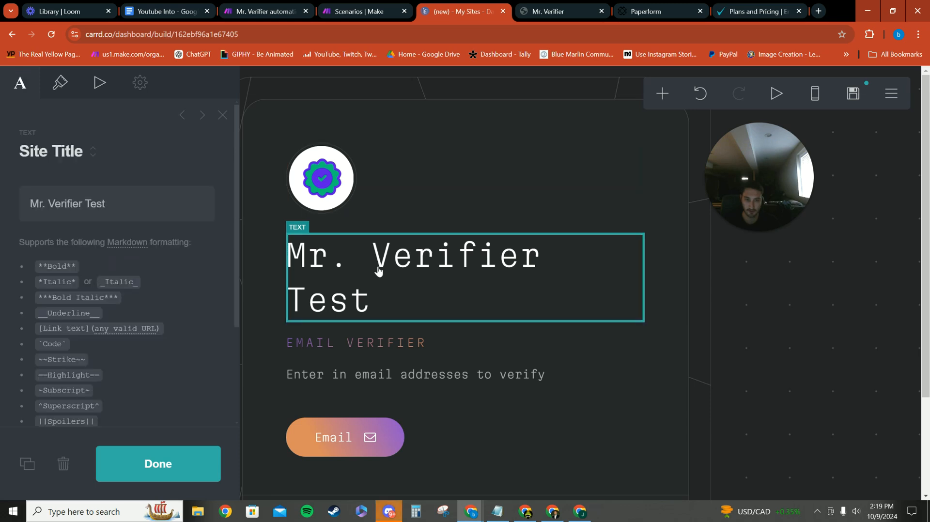
{"action": "left_click", "coordinate": [59, 82]}
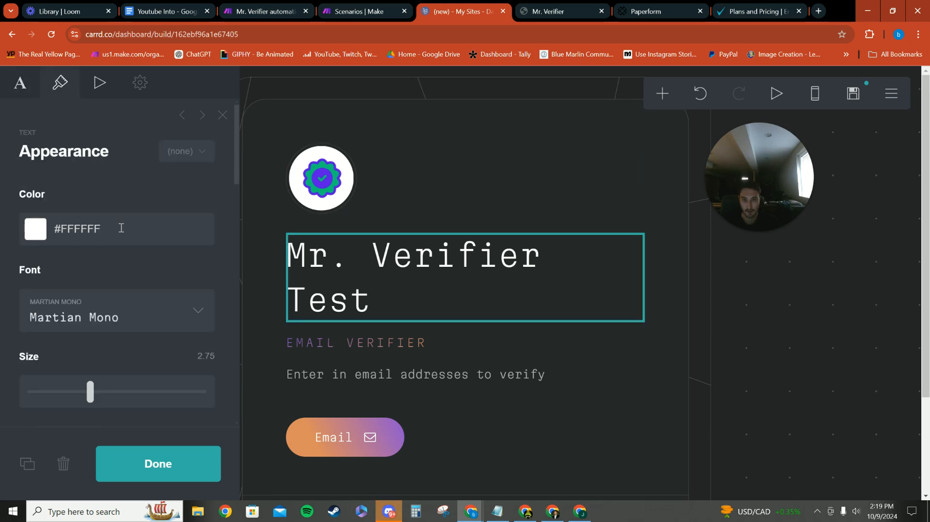
{"action": "left_click", "coordinate": [37, 228]}
{"action": "left_click", "coordinate": [37, 284]}
{"action": "mouse_move", "coordinate": [38, 276]}
{"action": "left_mouse_down"}
{"action": "mouse_move", "coordinate": [38, 267]}
{"action": "mouse_move", "coordinate": [39, 283]}
{"action": "left_mouse_up"}
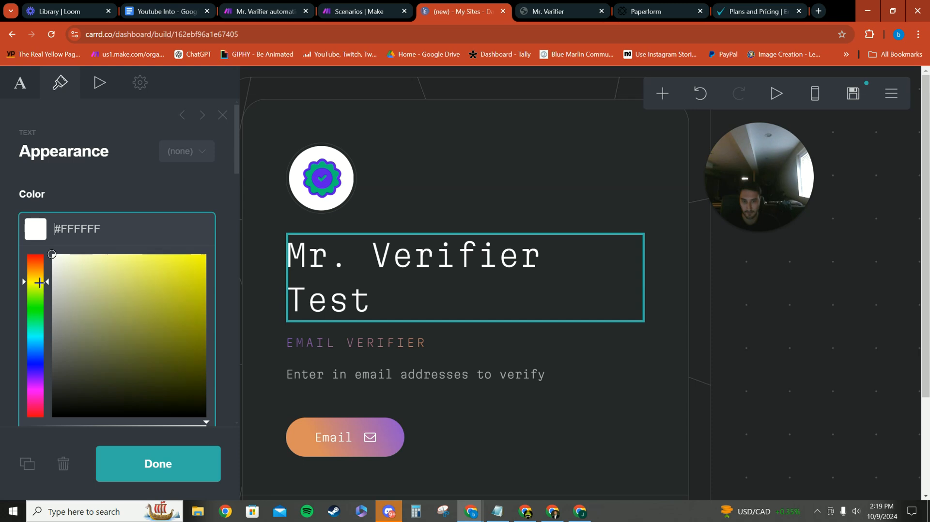
{"action": "left_click", "coordinate": [542, 5]}
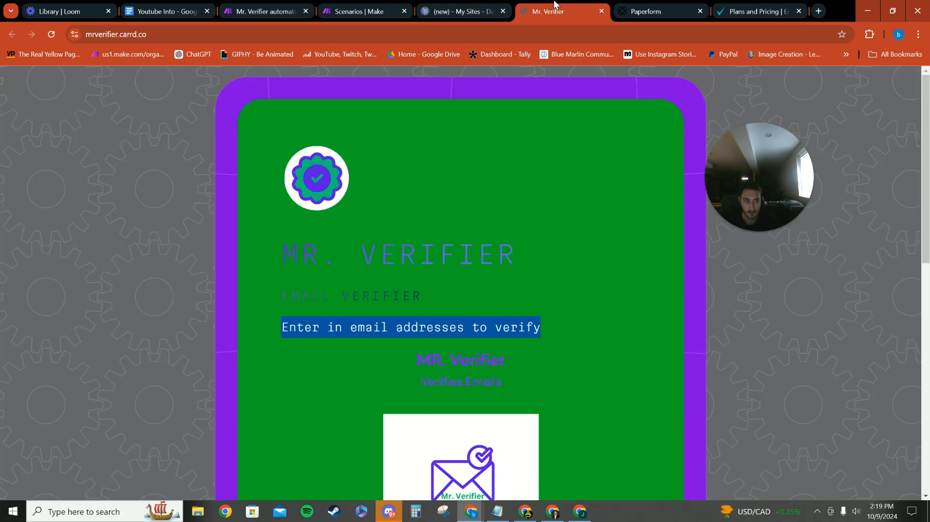
{"action": "scroll", "coordinate": [475, 97], "scroll_direction": "down", "scroll_amount": 2}
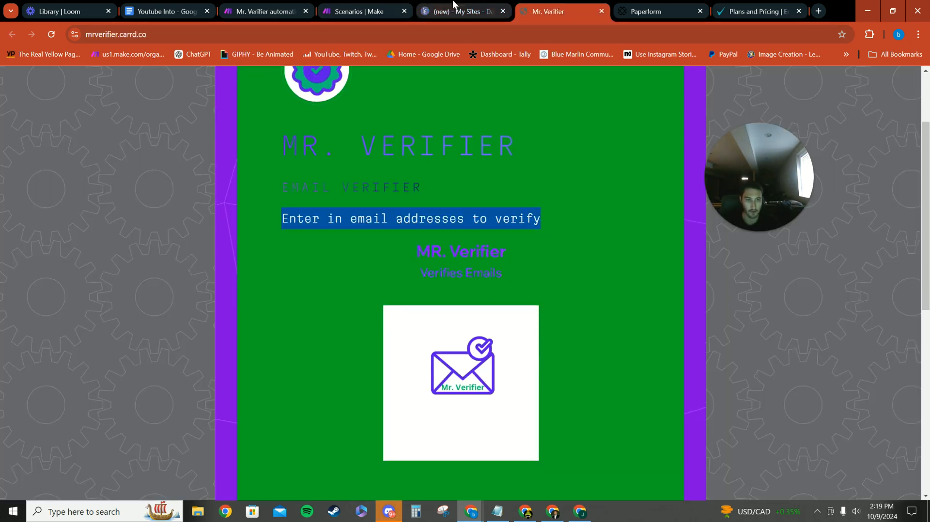
{"action": "left_click", "coordinate": [470, 19]}
{"action": "left_click_drag", "start_coordinate": [32, 325], "coordinate": [33, 383]}
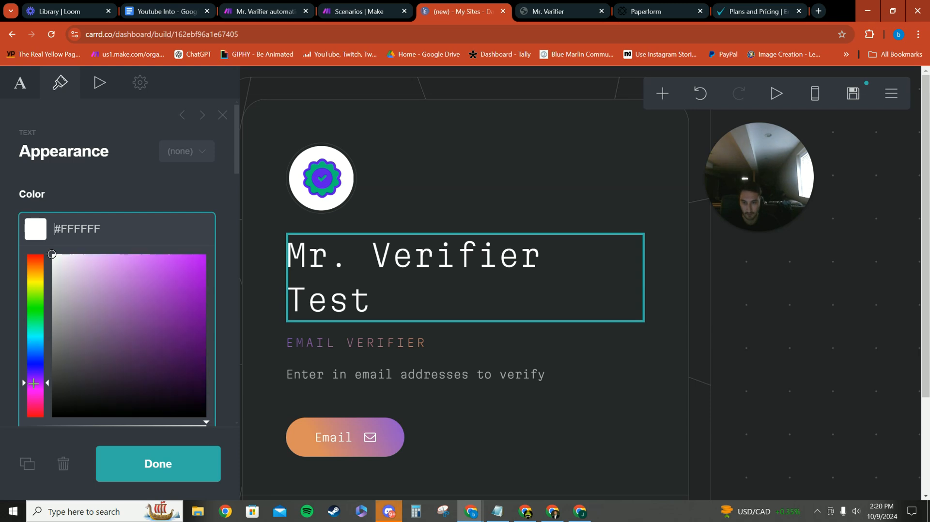
{"action": "left_click", "coordinate": [223, 258]}
{"action": "left_click", "coordinate": [80, 232]}
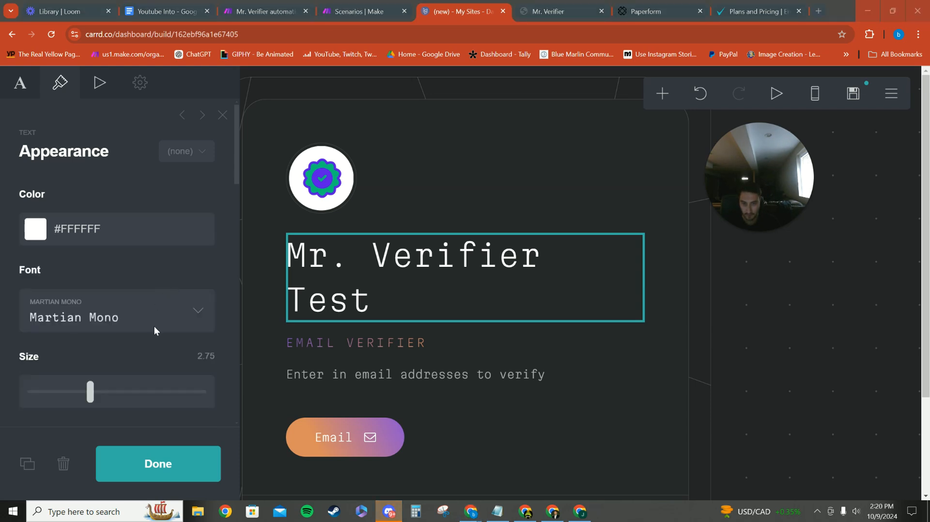
Set the "Mr. Verifier Test" heading's color to purple #7D00FA and copy the color code
{"action": "left_click", "coordinate": [51, 218]}
{"action": "left_click_drag", "start_coordinate": [51, 254], "coordinate": [207, 260]}
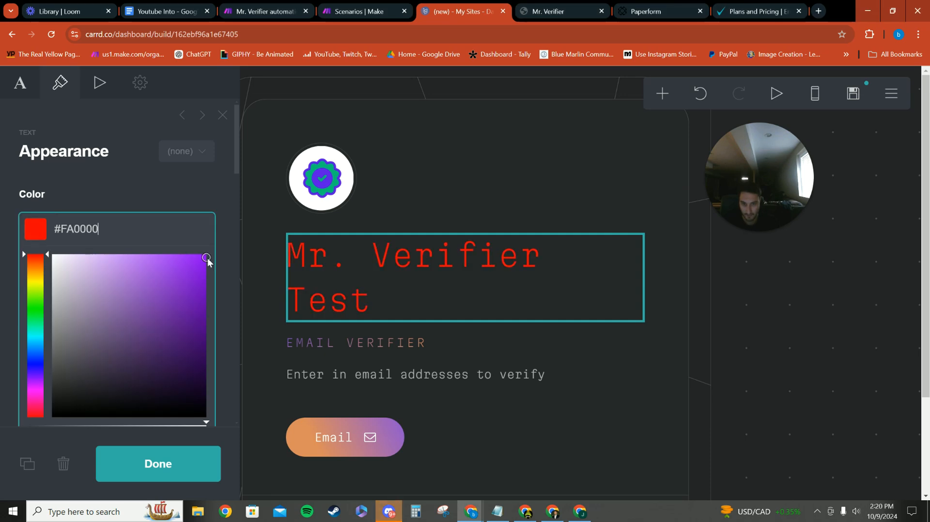
{"action": "left_click", "coordinate": [39, 366]}
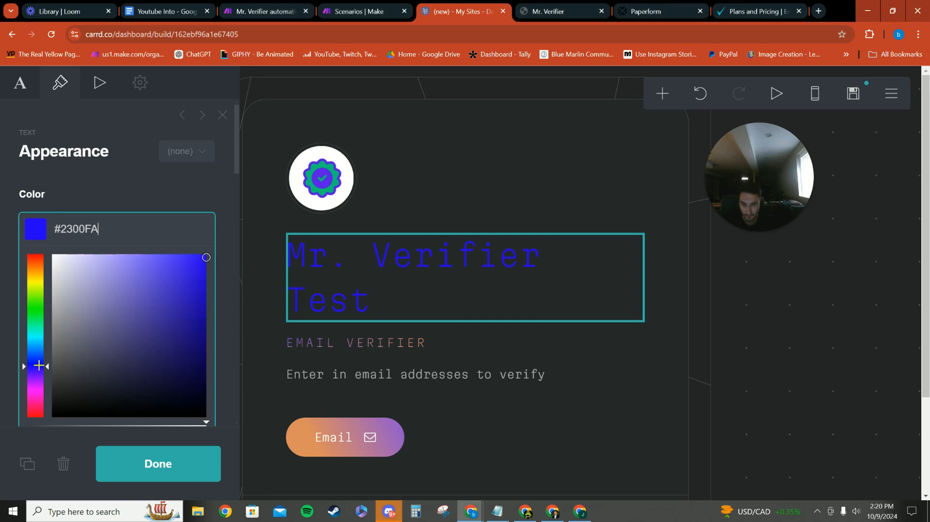
{"action": "left_click_drag", "start_coordinate": [40, 358], "coordinate": [44, 372]}
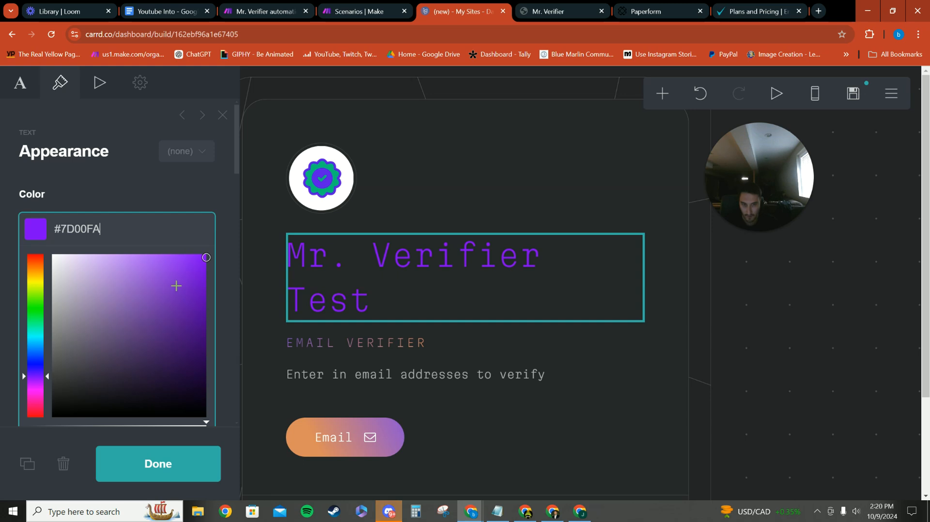
{"action": "left_click_drag", "start_coordinate": [132, 228], "coordinate": [53, 233]}
{"action": "key", "text": "ctrl+c"}
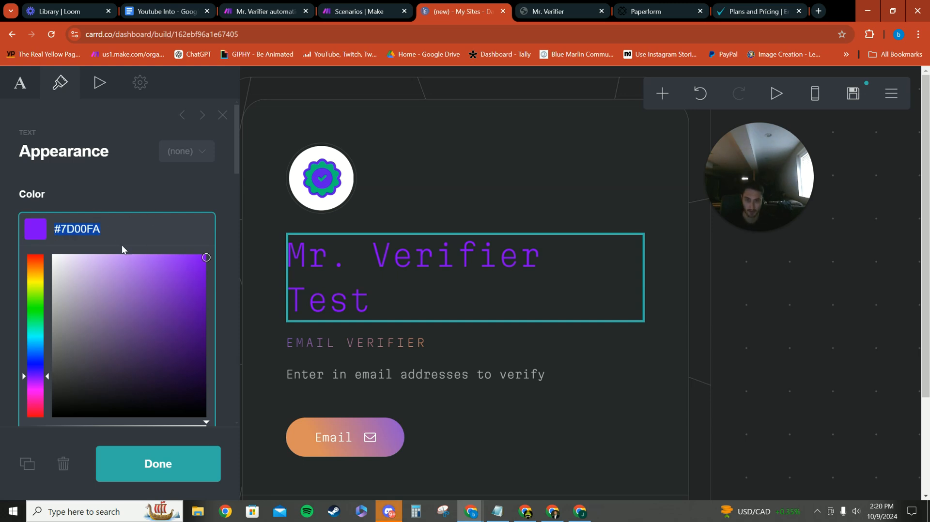
{"action": "left_click", "coordinate": [183, 478]}
Set both the text color and the gradient color of the "EMAIL VERIFIER" tagline to #7D00FA
{"action": "left_click", "coordinate": [293, 343]}
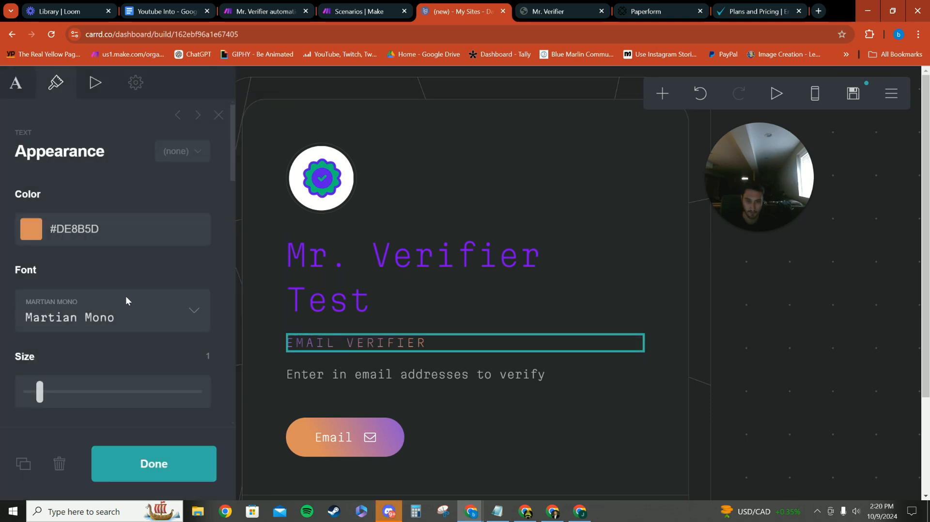
{"action": "left_click", "coordinate": [139, 233]}
{"action": "key", "text": "BackSpace"}
{"action": "key", "text": "ctrl+v"}
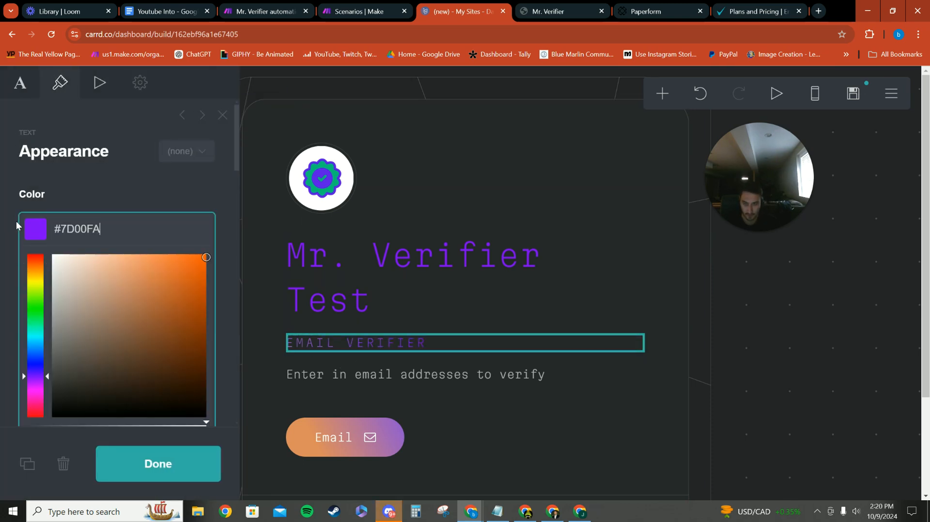
{"action": "scroll", "coordinate": [161, 241], "scroll_direction": "down", "scroll_amount": 5}
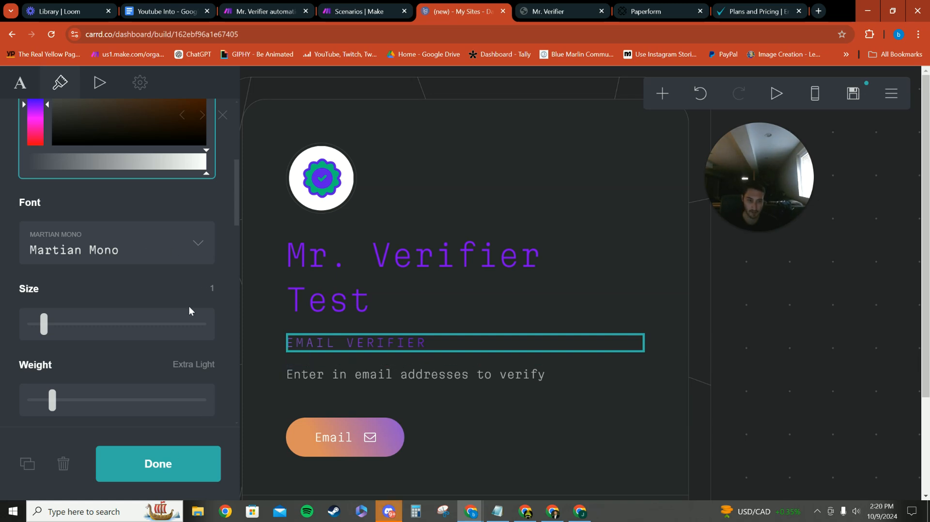
{"action": "scroll", "coordinate": [85, 290], "scroll_direction": "down", "scroll_amount": 10}
{"action": "scroll", "coordinate": [98, 112], "scroll_direction": "up", "scroll_amount": 1}
{"action": "left_click", "coordinate": [87, 160]}
{"action": "key", "text": "BackSpace"}
{"action": "key", "text": "ctrl+v"}
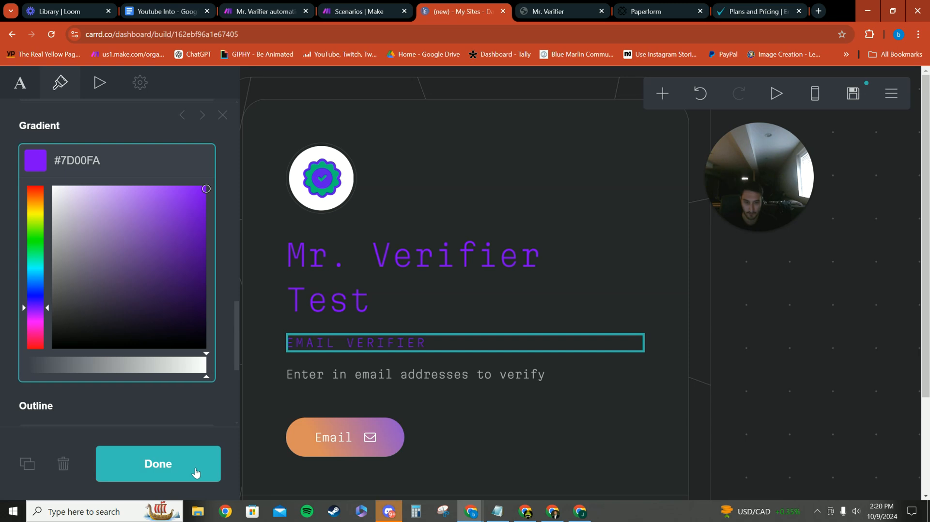
Set the color of the "Enter in email addresses to verify" paragraph to #7D00FA
{"action": "left_click", "coordinate": [447, 382]}
{"action": "left_click", "coordinate": [155, 234]}
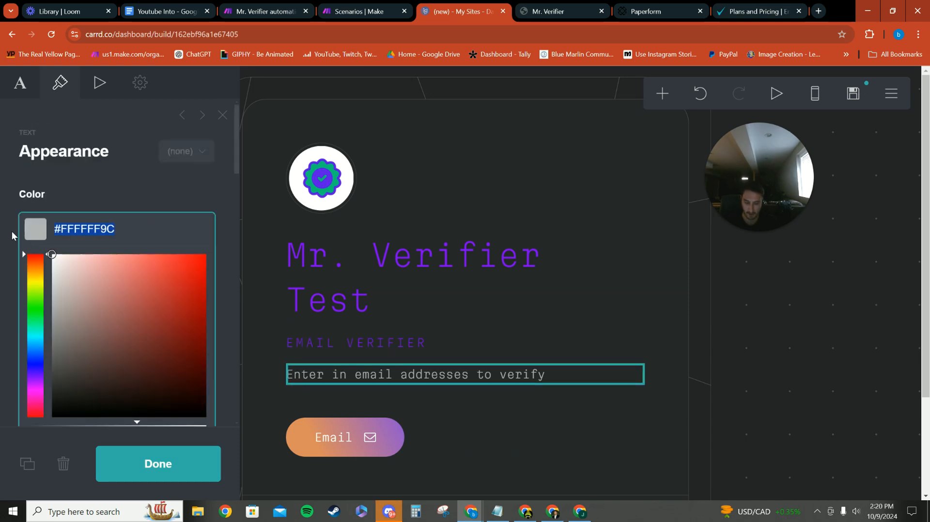
{"action": "key", "text": "BackSpace"}
{"action": "key", "text": "ctrl+v"}
{"action": "left_click", "coordinate": [214, 470]}
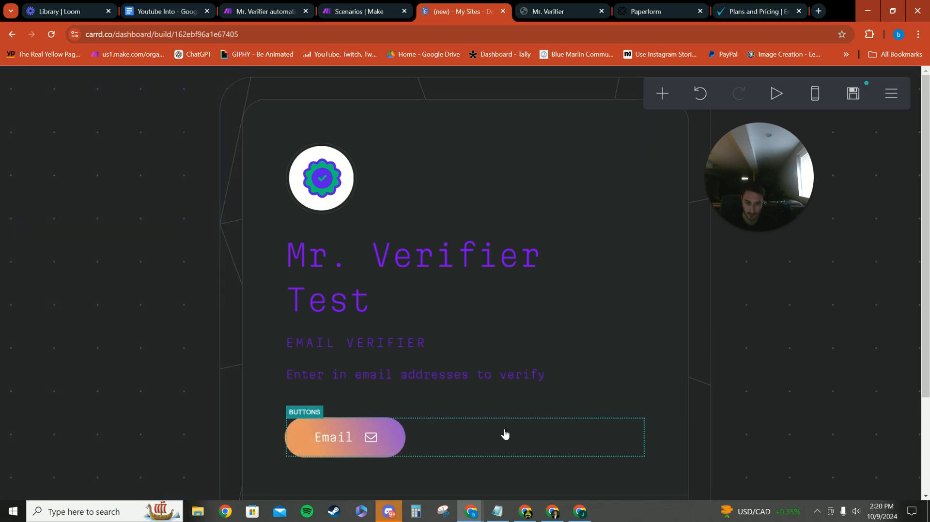
Delete the Email button and the row of social icons from the page
{"action": "left_click", "coordinate": [436, 423]}
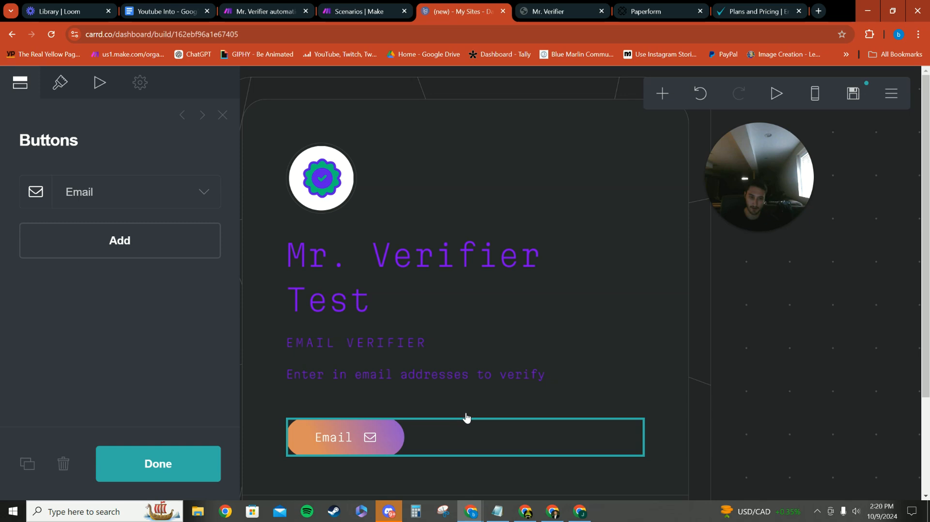
{"action": "left_click", "coordinate": [60, 469]}
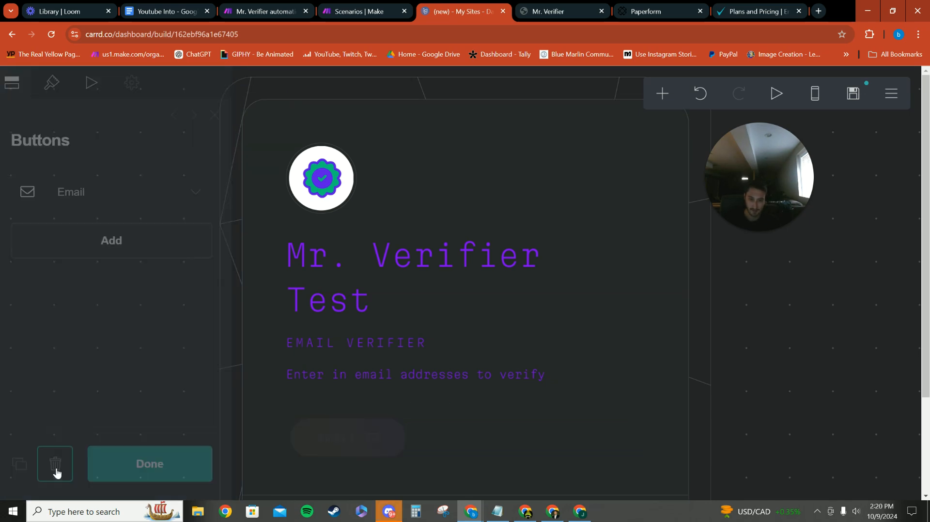
{"action": "left_click", "coordinate": [492, 418]}
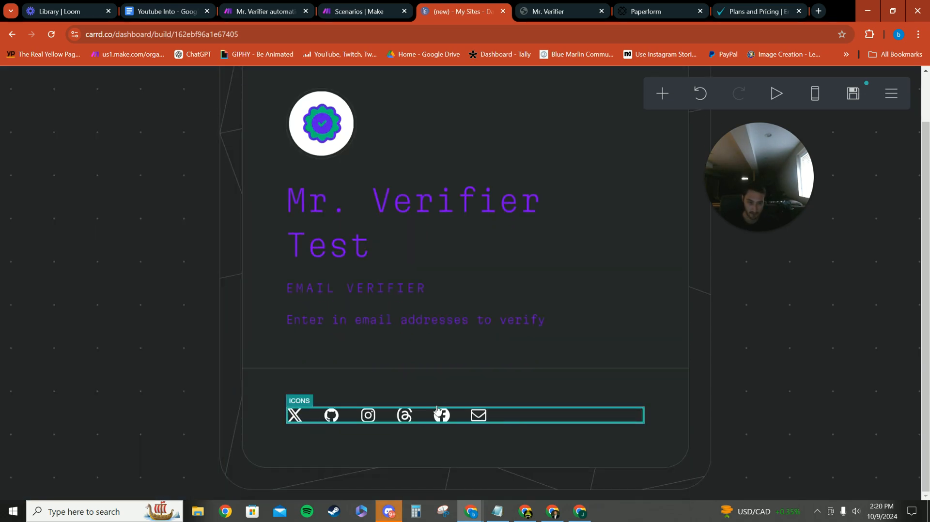
{"action": "left_click", "coordinate": [63, 464]}
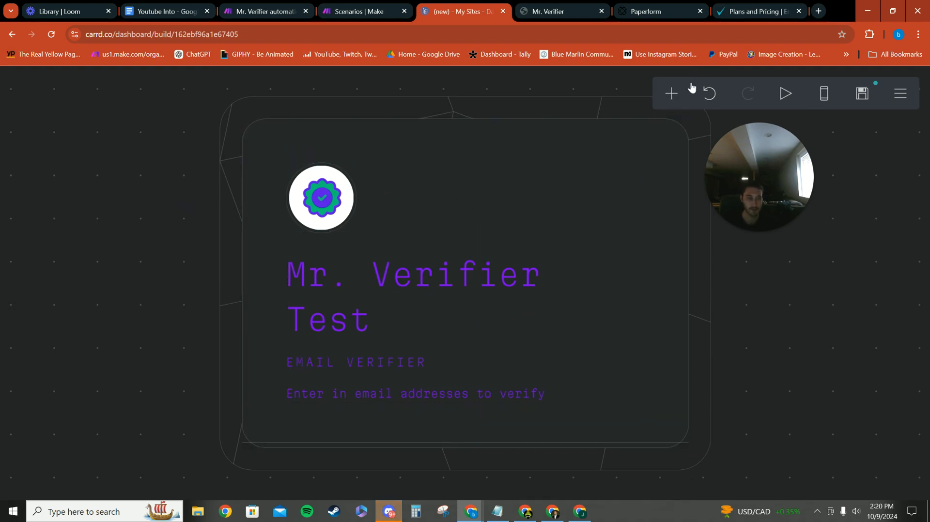
Add an Embed element below the "Enter in email addresses to verify" paragraph and delete the divider beneath it
{"action": "left_click", "coordinate": [673, 95]}
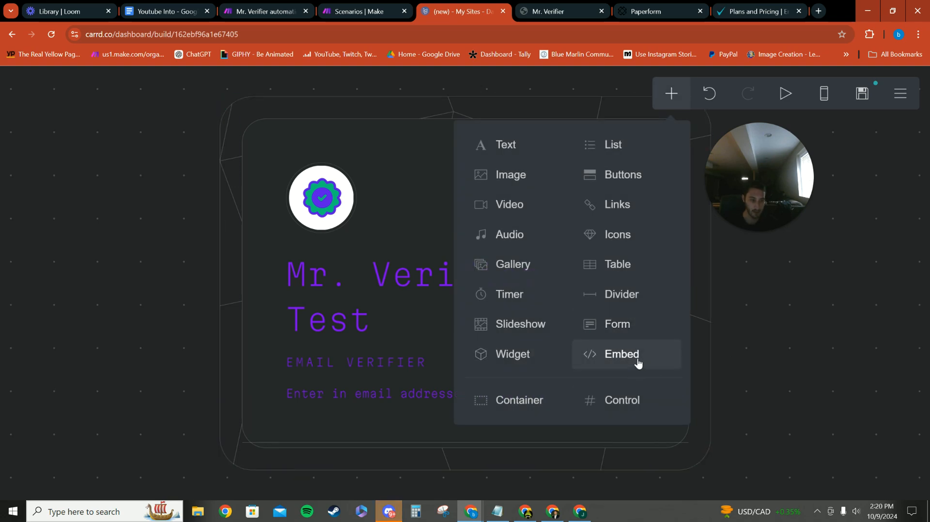
{"action": "left_click", "coordinate": [622, 354]}
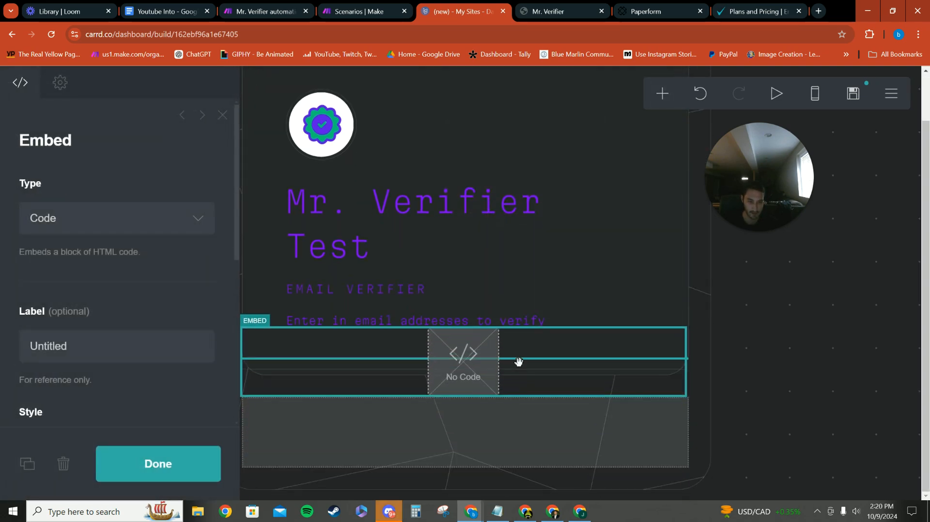
{"action": "left_click", "coordinate": [431, 461]}
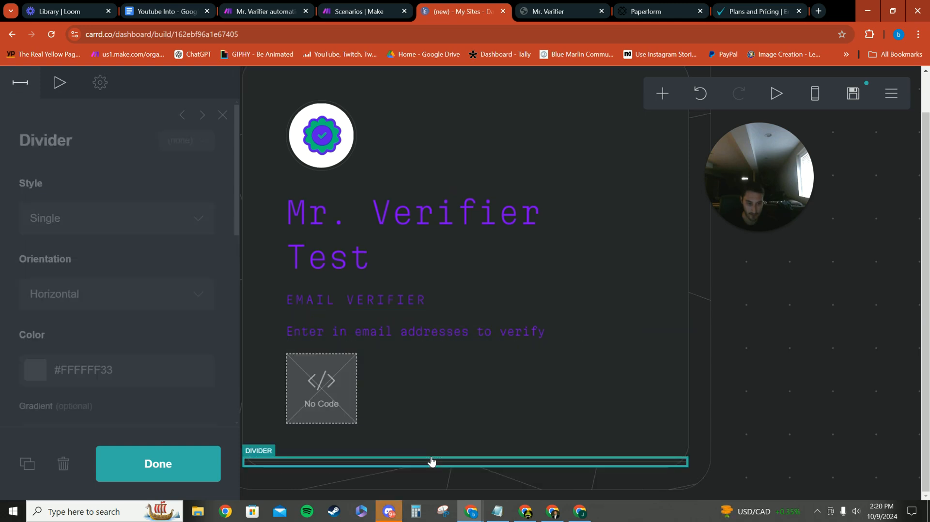
{"action": "left_click", "coordinate": [63, 466]}
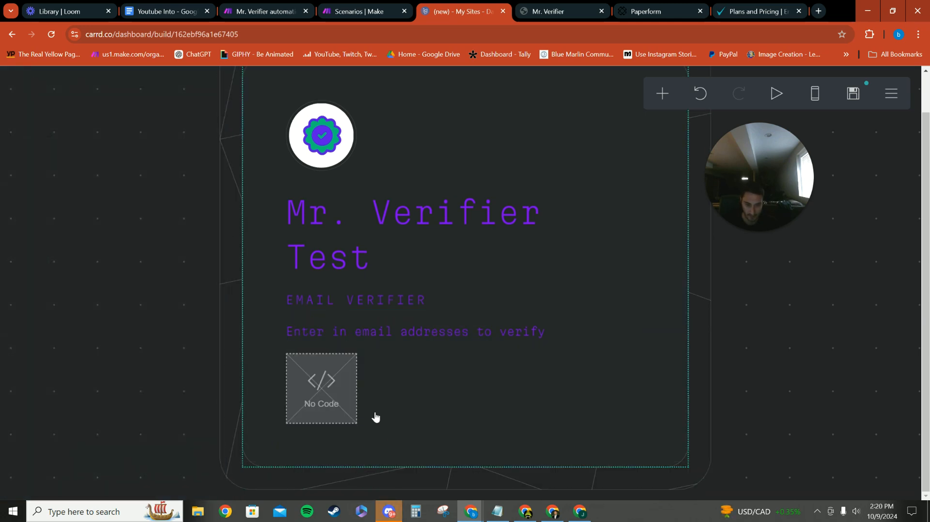
Set the background color of the outer page box surrounding the content container to #7D00FA
{"action": "left_click", "coordinate": [272, 131]}
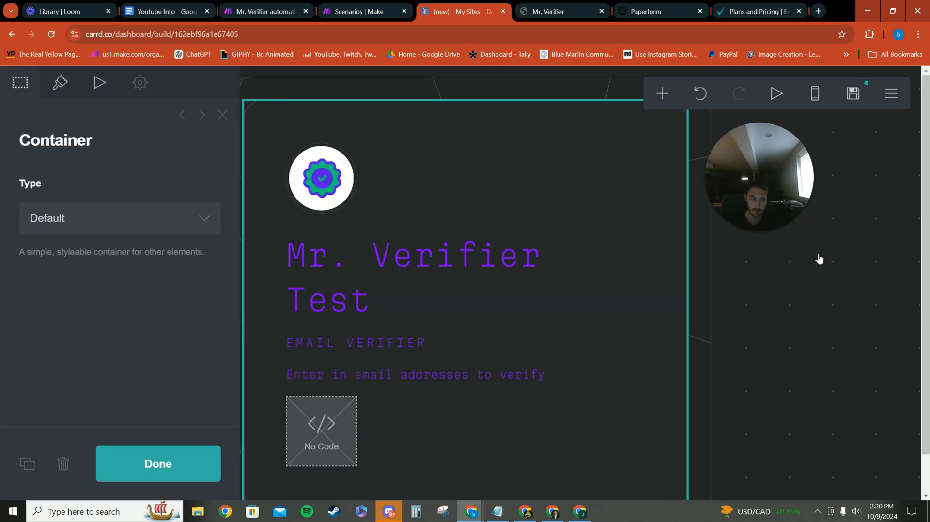
{"action": "left_click", "coordinate": [750, 301]}
{"action": "left_click", "coordinate": [573, 7]}
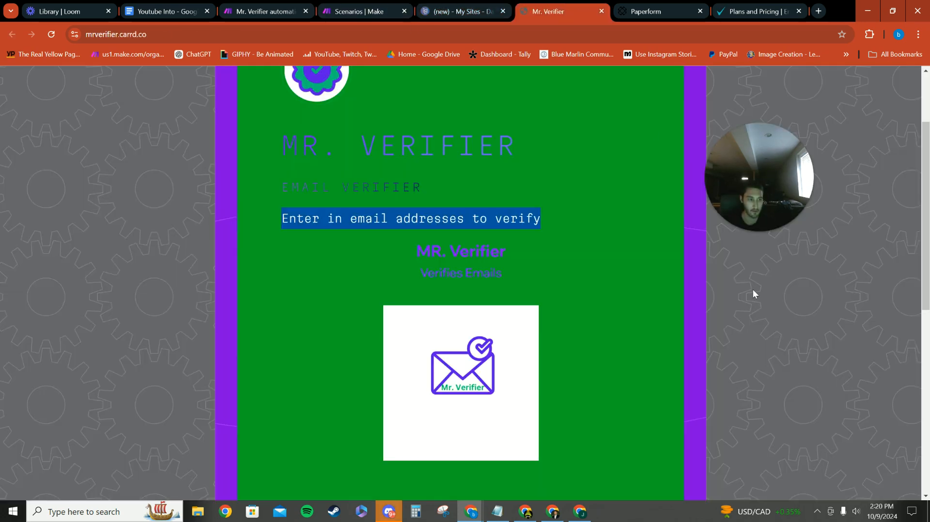
{"action": "left_click", "coordinate": [471, 4]}
{"action": "left_click", "coordinate": [704, 269]}
{"action": "scroll", "coordinate": [117, 242], "scroll_direction": "down", "scroll_amount": 10}
{"action": "scroll", "coordinate": [116, 247], "scroll_direction": "down", "scroll_amount": 5}
{"action": "scroll", "coordinate": [112, 199], "scroll_direction": "up", "scroll_amount": 7}
{"action": "left_click", "coordinate": [120, 172]}
{"action": "key", "text": "BackSpace"}
{"action": "type", "text": "#7D00FA"}
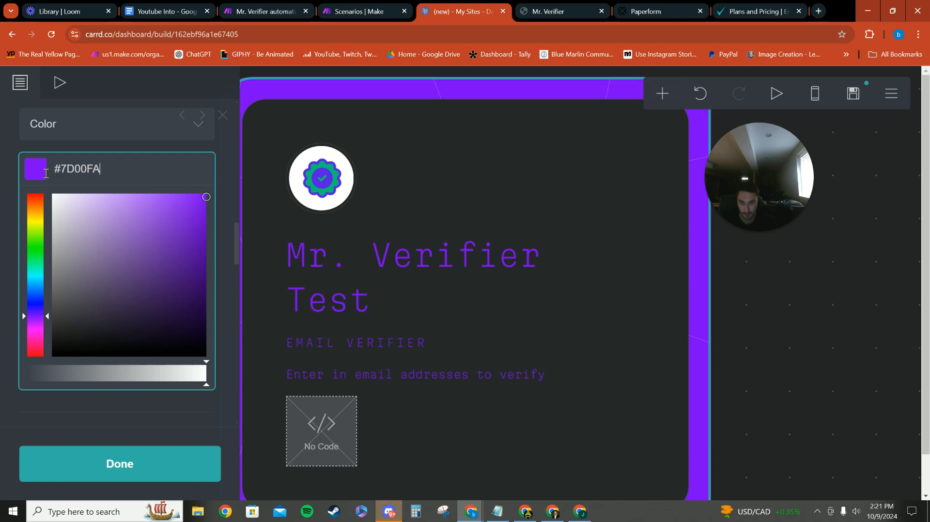
{"action": "left_click", "coordinate": [836, 307]}
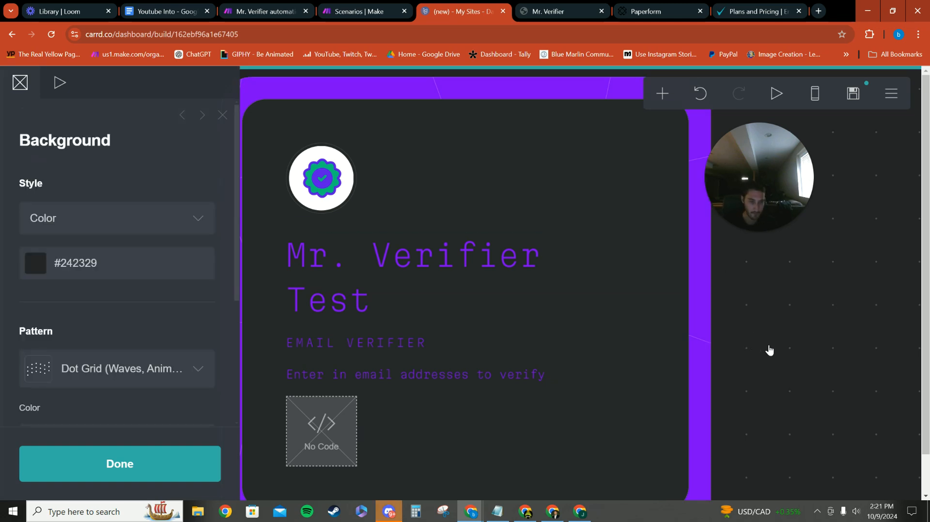
{"action": "left_click", "coordinate": [827, 346]}
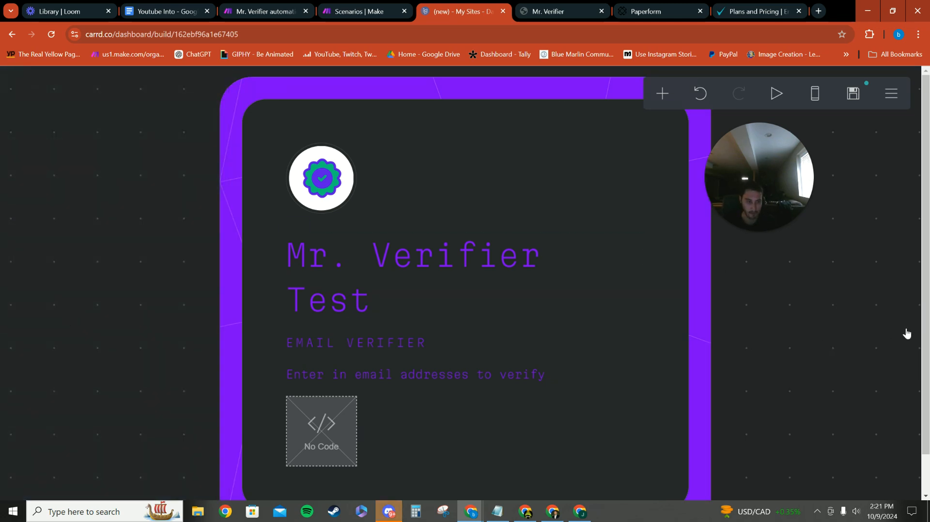
{"action": "left_click", "coordinate": [834, 332]}
{"action": "scroll", "coordinate": [92, 283], "scroll_direction": "down", "scroll_amount": 3}
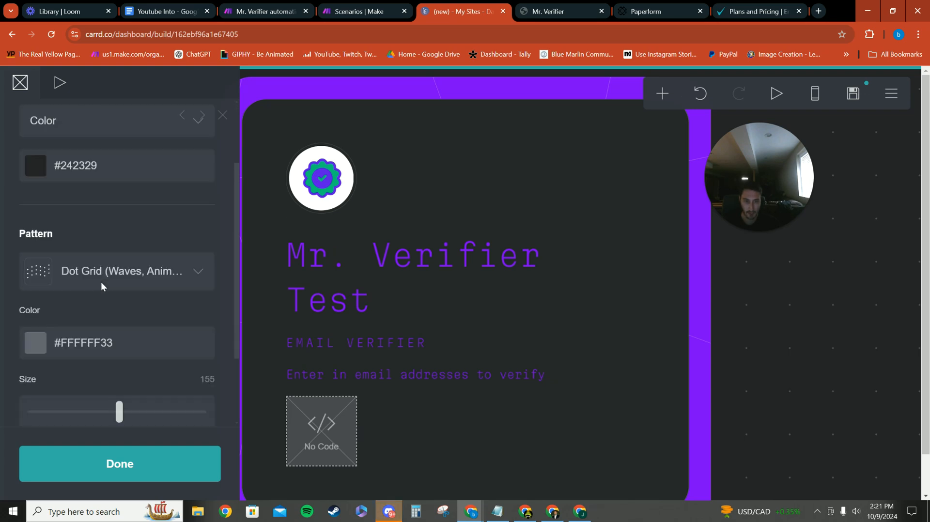
{"action": "scroll", "coordinate": [106, 281], "scroll_direction": "down", "scroll_amount": 1}
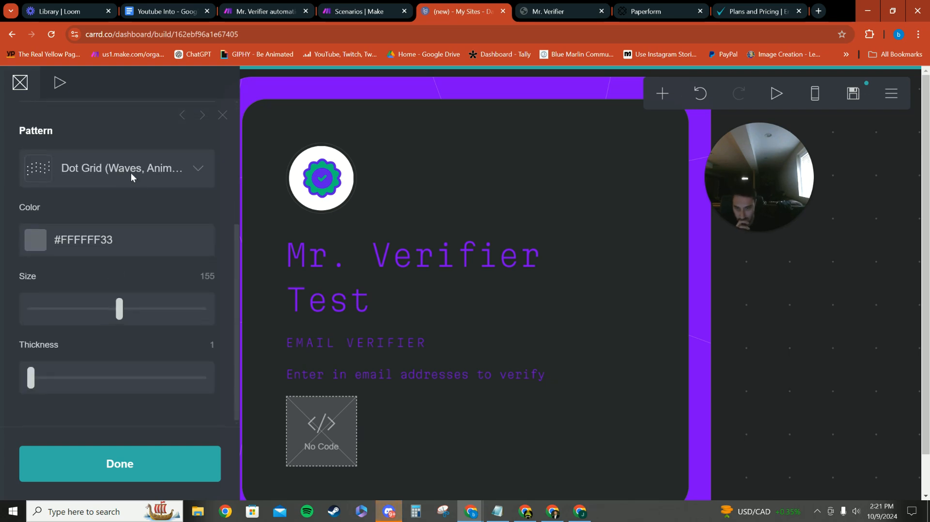
{"action": "left_click", "coordinate": [505, 201]}
{"action": "left_click", "coordinate": [644, 343]}
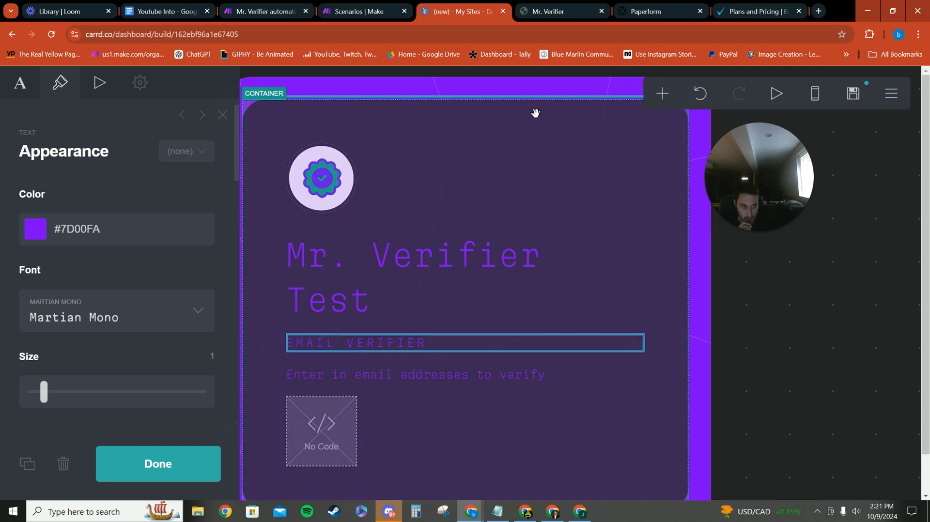
Set the content container's background color to the green #359E03 and copy its color code
{"action": "left_click", "coordinate": [476, 118]}
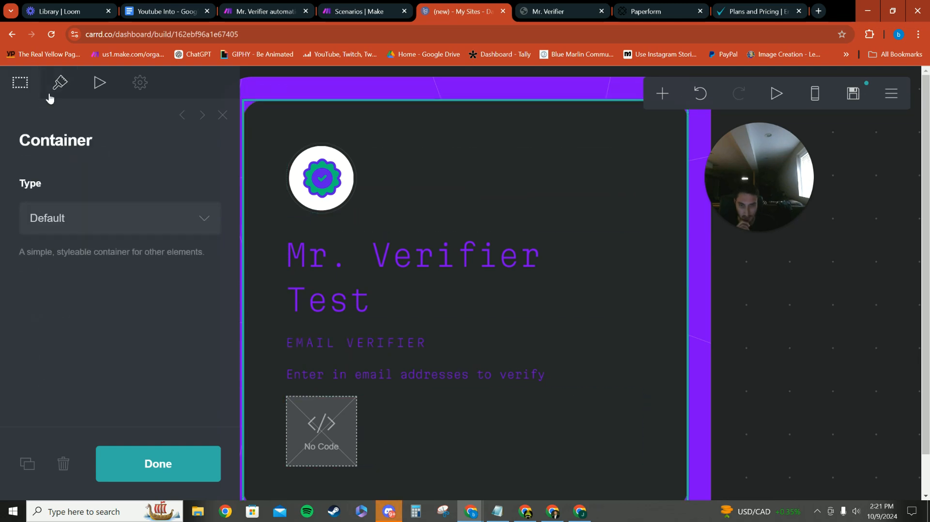
{"action": "left_click", "coordinate": [60, 83]}
{"action": "scroll", "coordinate": [72, 132], "scroll_direction": "down", "scroll_amount": 10}
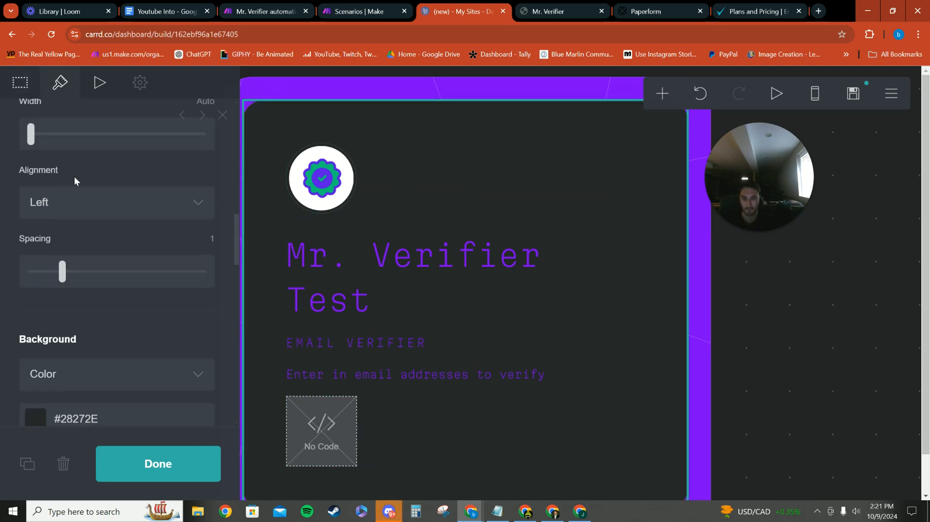
{"action": "scroll", "coordinate": [75, 178], "scroll_direction": "down", "scroll_amount": 5}
{"action": "left_click", "coordinate": [36, 205]}
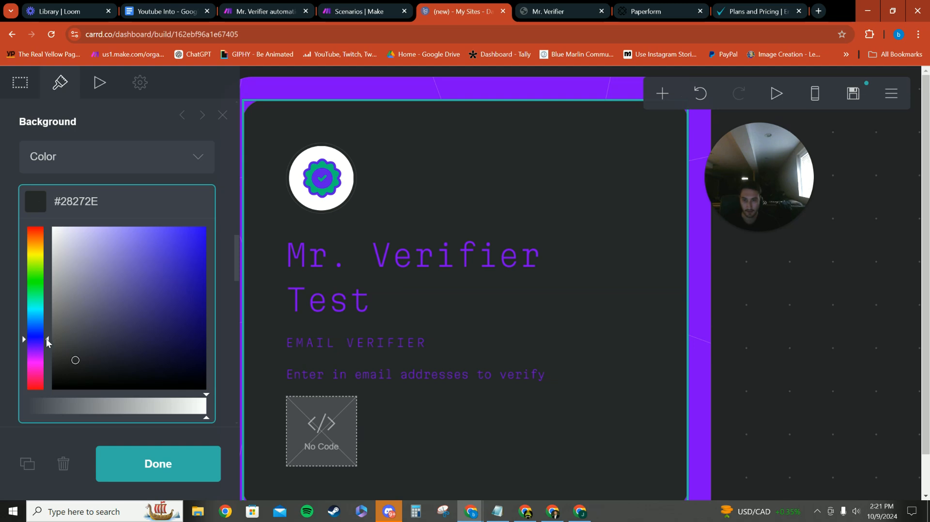
{"action": "left_click_drag", "start_coordinate": [32, 314], "coordinate": [34, 276]}
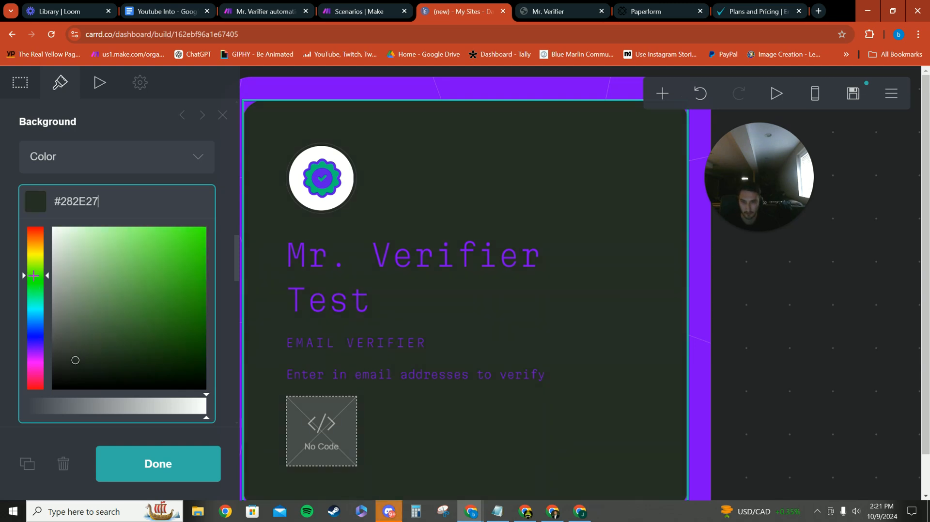
{"action": "mouse_move", "coordinate": [194, 261]}
{"action": "left_mouse_down"}
{"action": "mouse_move", "coordinate": [204, 243]}
{"action": "mouse_move", "coordinate": [204, 317]}
{"action": "mouse_move", "coordinate": [203, 290]}
{"action": "left_mouse_up"}
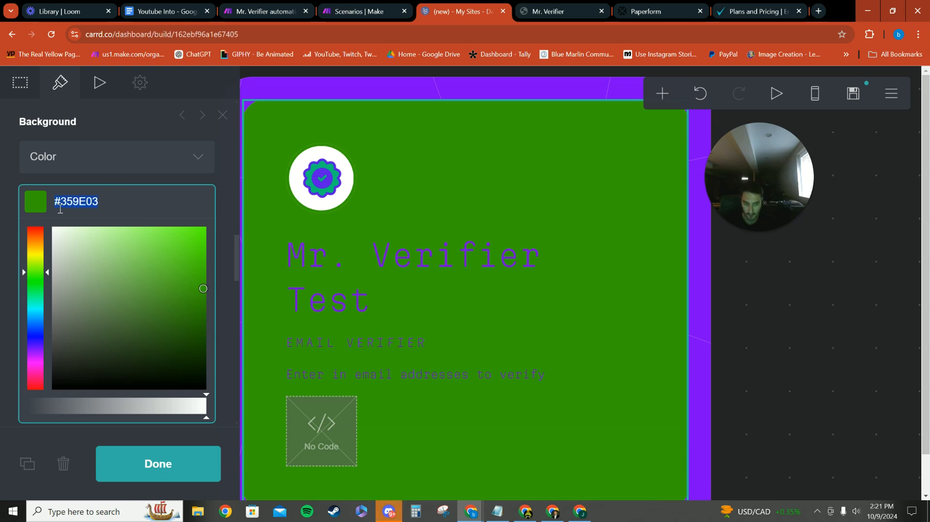
{"action": "left_click", "coordinate": [773, 304]}
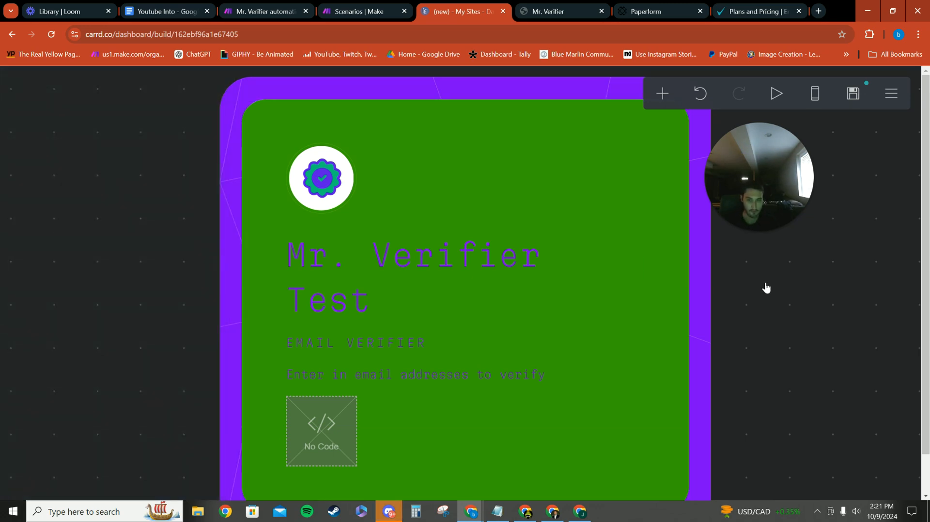
Set the site's overall background color to #359E03
{"action": "left_click", "coordinate": [96, 262]}
{"action": "key", "text": "ctrl+a"}
{"action": "type", "text": "#359E03"}
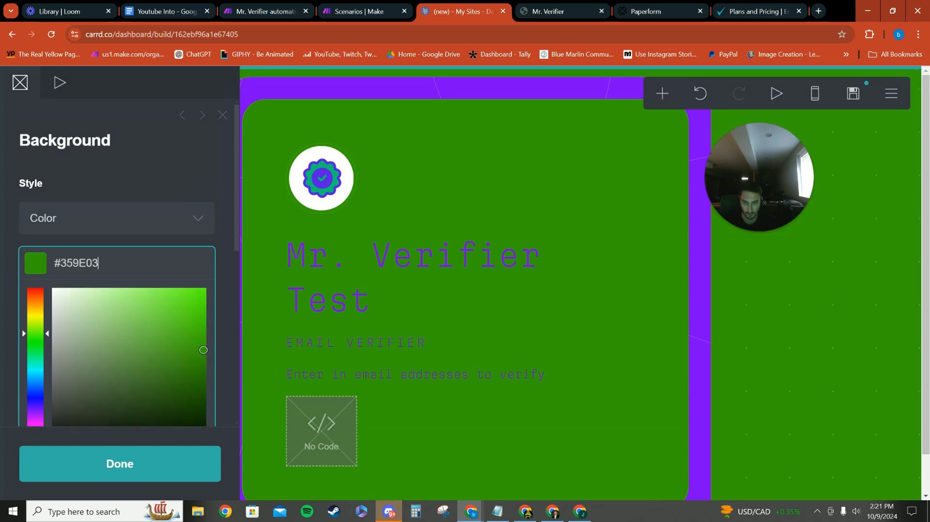
Copy the purple #7D00FA from the outer page box and apply it as the site background's pattern color
{"action": "left_click", "coordinate": [174, 171]}
{"action": "scroll", "coordinate": [87, 262], "scroll_direction": "down", "scroll_amount": 4}
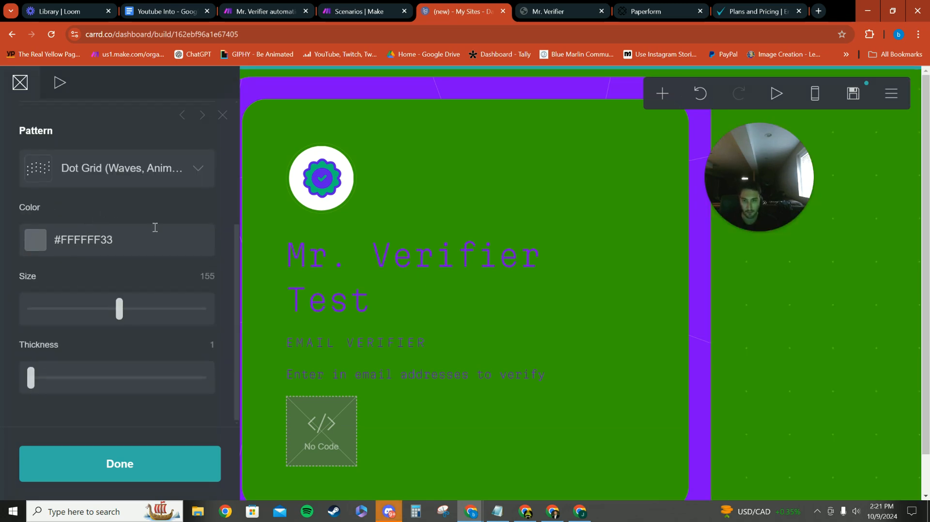
{"action": "left_click", "coordinate": [712, 284]}
{"action": "scroll", "coordinate": [134, 274], "scroll_direction": "down", "scroll_amount": 1}
{"action": "scroll", "coordinate": [131, 271], "scroll_direction": "down", "scroll_amount": 8}
{"action": "left_click", "coordinate": [141, 170]}
{"action": "key", "text": "ctrl+c"}
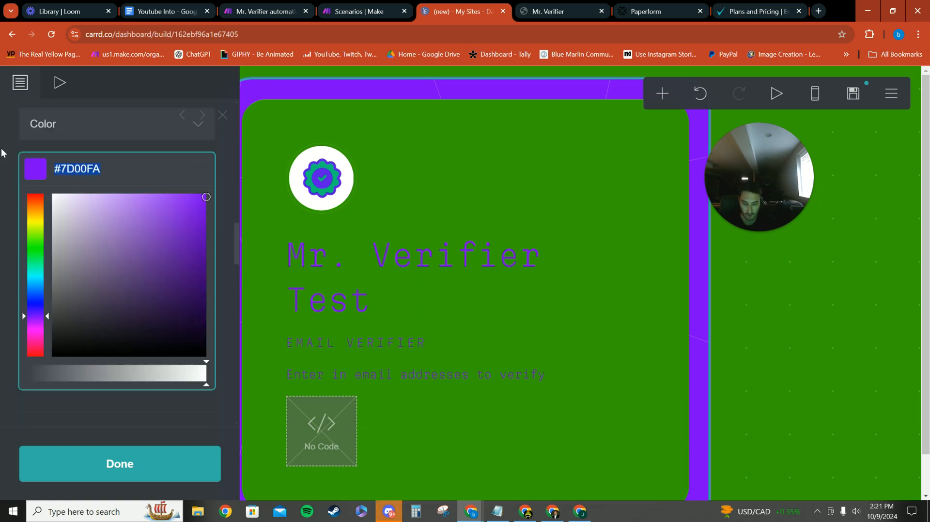
{"action": "left_click", "coordinate": [748, 286]}
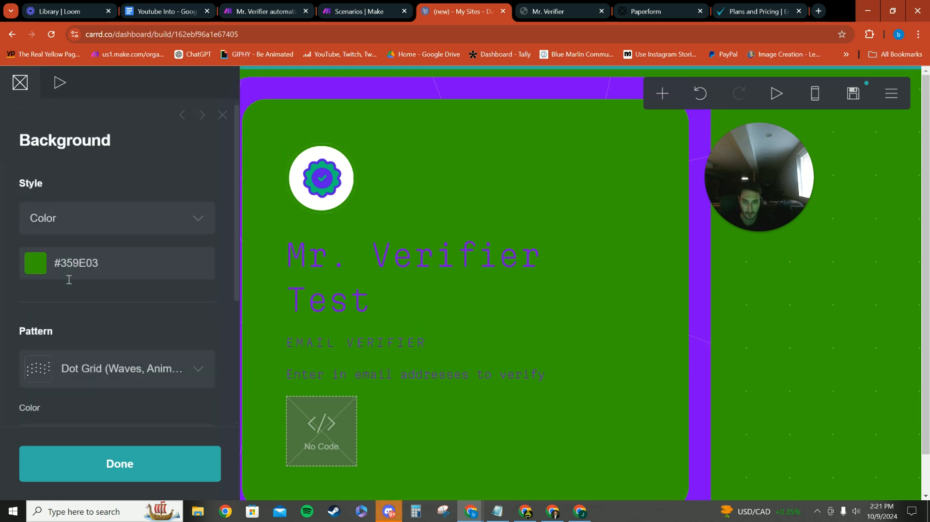
{"action": "scroll", "coordinate": [71, 276], "scroll_direction": "down", "scroll_amount": 4}
{"action": "left_click", "coordinate": [143, 241]}
{"action": "key", "text": "BackSpace"}
{"action": "key", "text": "ctrl+v"}
Try the Grid (Diamond) pattern on the site background
{"action": "left_click", "coordinate": [76, 168]}
{"action": "left_click", "coordinate": [569, 10]}
{"action": "key", "text": "ctrl+shift+Tab"}
{"action": "scroll", "coordinate": [97, 240], "scroll_direction": "down", "scroll_amount": 3}
{"action": "scroll", "coordinate": [107, 237], "scroll_direction": "down", "scroll_amount": 6}
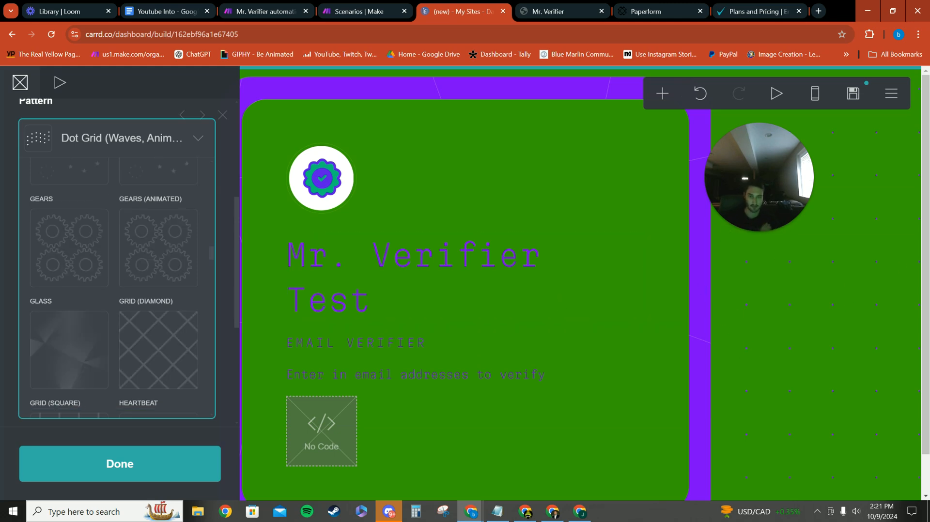
{"action": "scroll", "coordinate": [146, 264], "scroll_direction": "down", "scroll_amount": 2}
{"action": "left_click", "coordinate": [147, 265]}
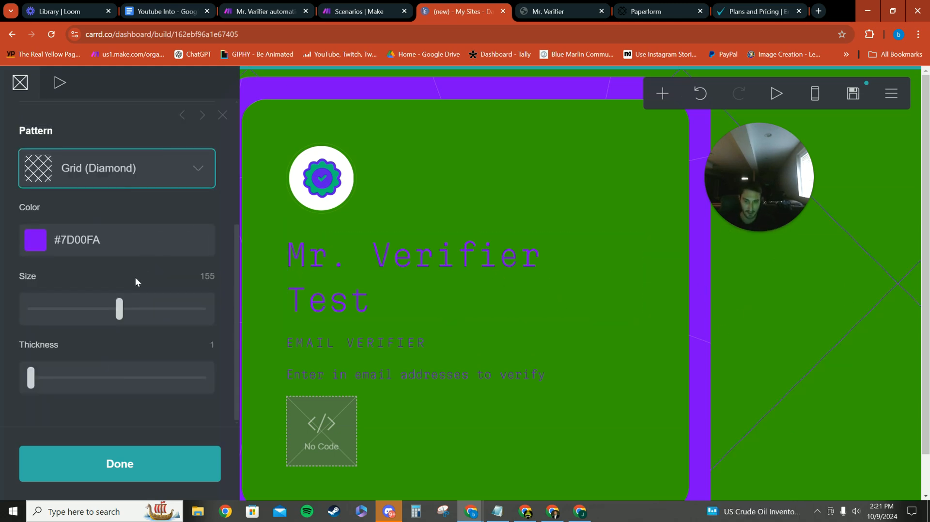
Try the Horizon pattern on the site background
{"action": "left_click", "coordinate": [108, 183]}
{"action": "scroll", "coordinate": [164, 296], "scroll_direction": "down", "scroll_amount": 5}
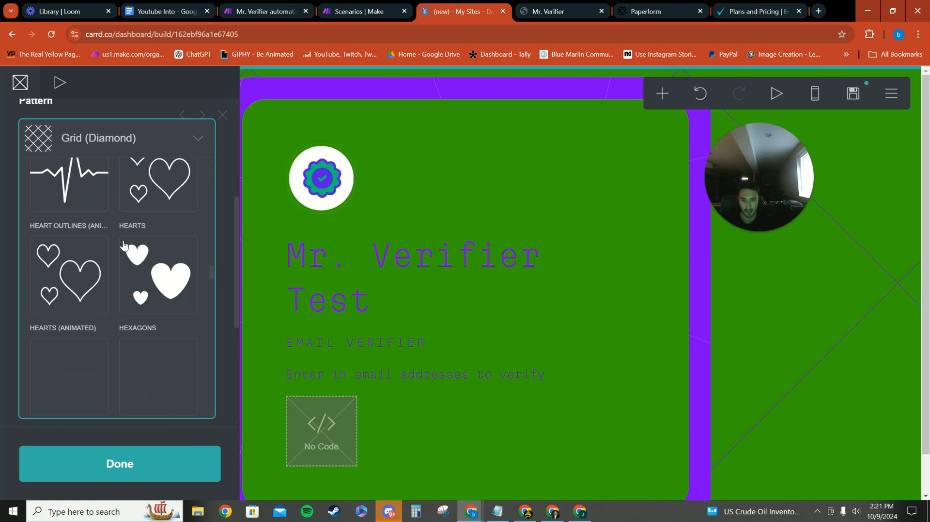
{"action": "scroll", "coordinate": [165, 296], "scroll_direction": "down", "scroll_amount": 3}
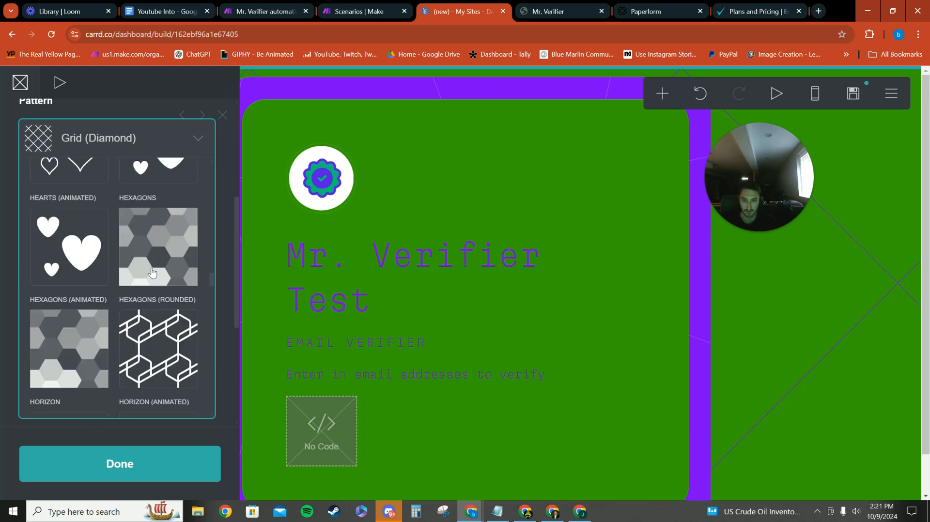
{"action": "scroll", "coordinate": [94, 272], "scroll_direction": "down", "scroll_amount": 3}
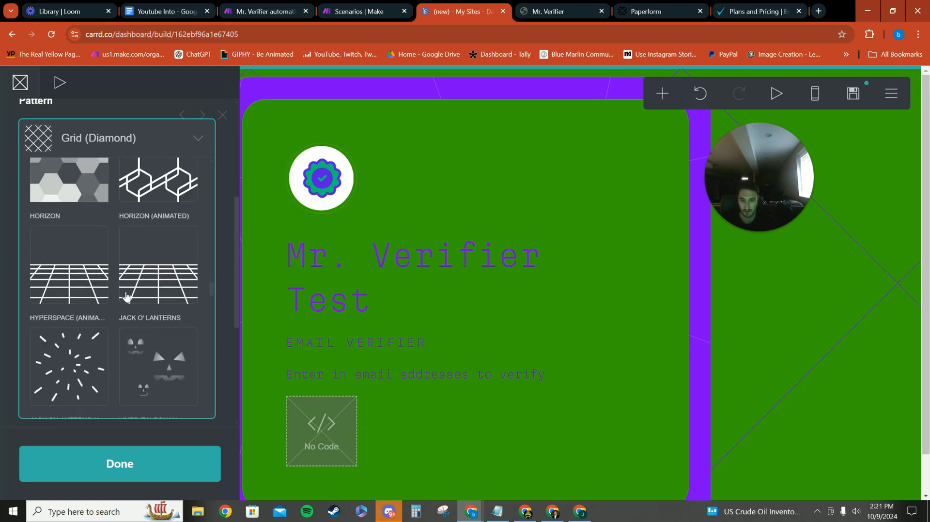
{"action": "left_click", "coordinate": [88, 254]}
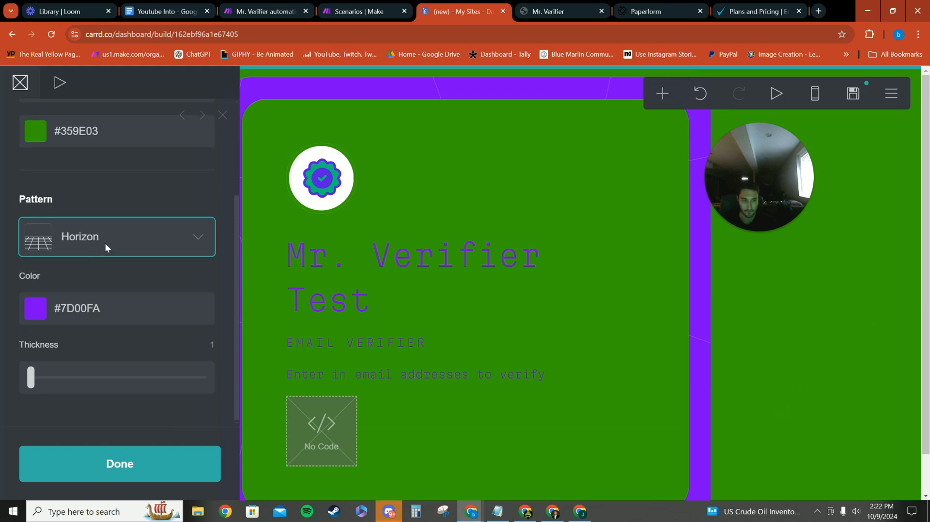
Set the site background's pattern to Horizon (Animated) and check it across the whole page
{"action": "left_click", "coordinate": [144, 246]}
{"action": "left_click", "coordinate": [155, 233]}
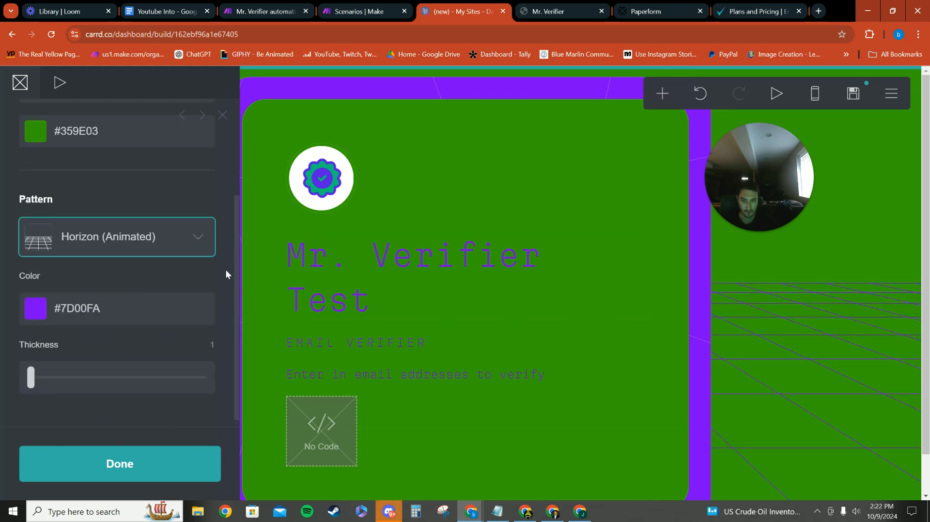
{"action": "scroll", "coordinate": [310, 352], "scroll_direction": "down", "scroll_amount": 1}
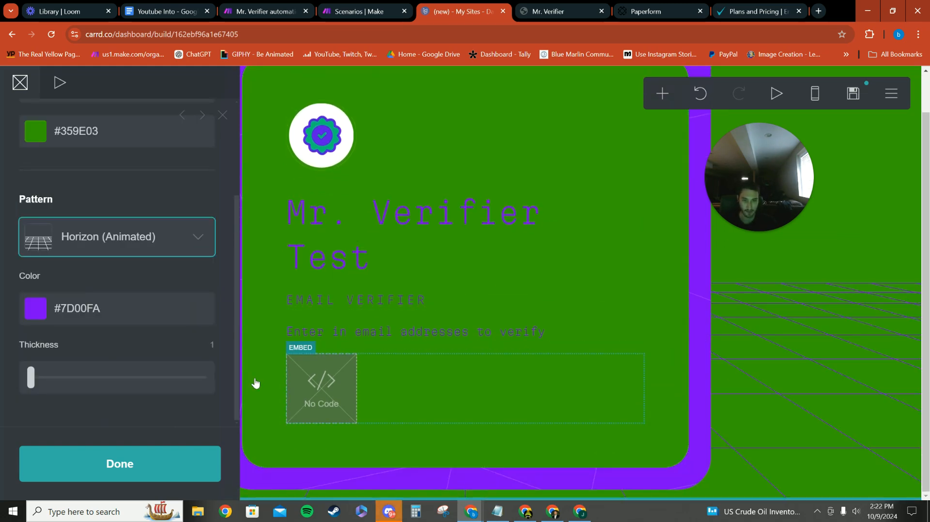
{"action": "left_click", "coordinate": [75, 470]}
{"action": "scroll", "coordinate": [115, 373], "scroll_direction": "up", "scroll_amount": 1}
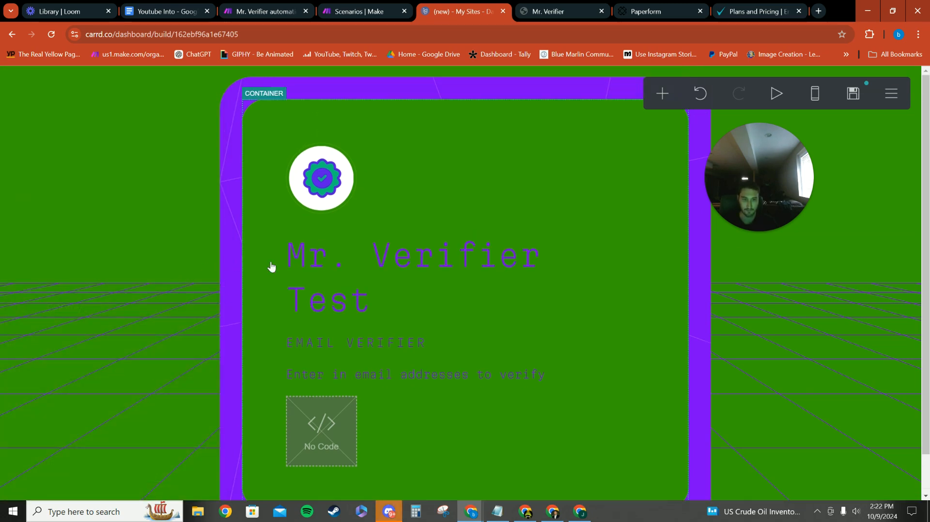
{"action": "scroll", "coordinate": [304, 335], "scroll_direction": "down", "scroll_amount": 1}
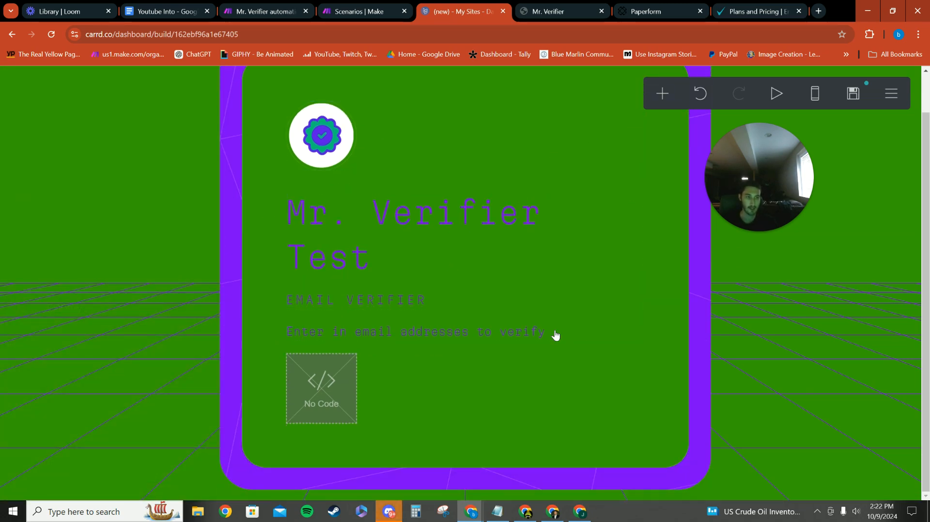
{"action": "scroll", "coordinate": [369, 286], "scroll_direction": "up", "scroll_amount": 1}
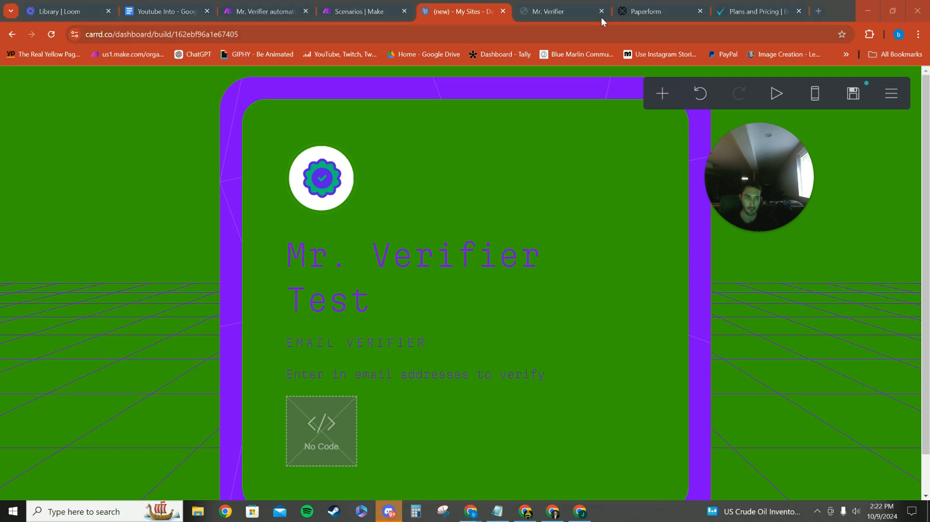
Switch to Paperform and create a new form from scratch
{"action": "left_click", "coordinate": [688, 11]}
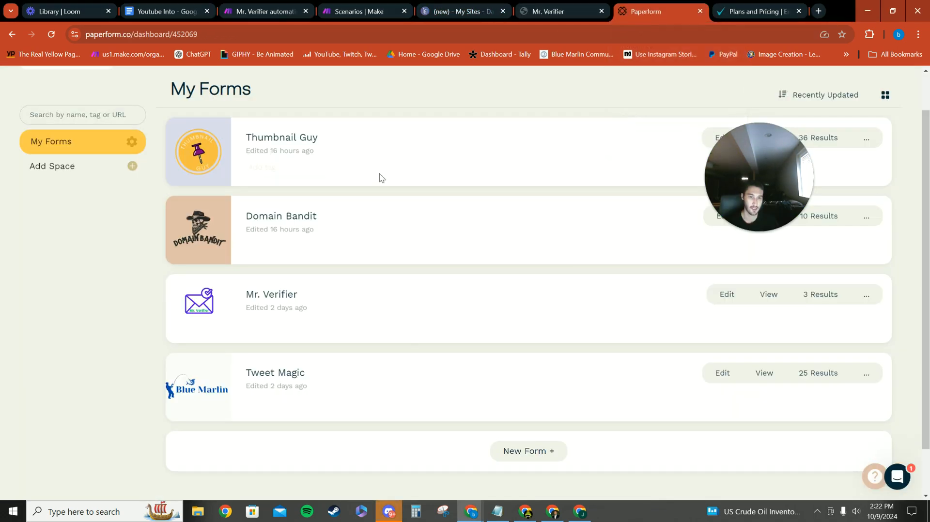
{"action": "left_click_drag", "start_coordinate": [717, 185], "coordinate": [156, 108]}
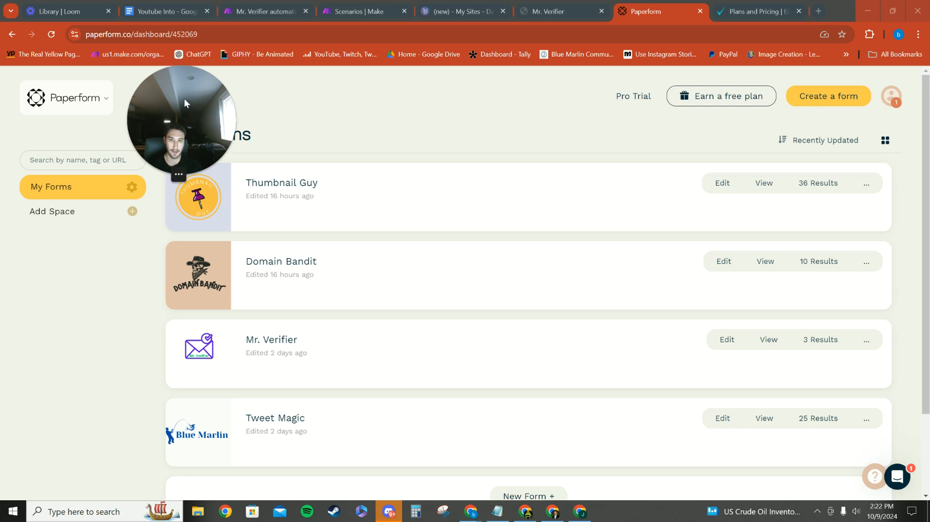
{"action": "left_click", "coordinate": [808, 103]}
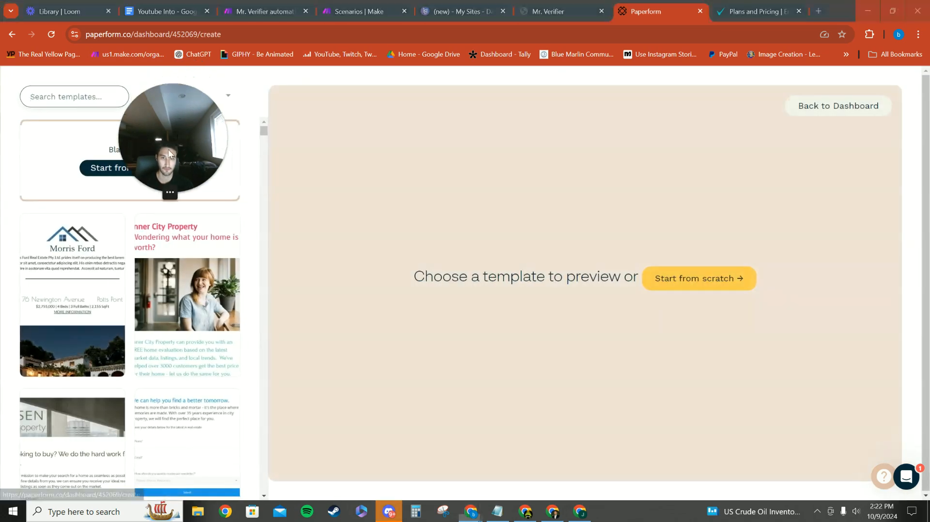
{"action": "left_click", "coordinate": [745, 285]}
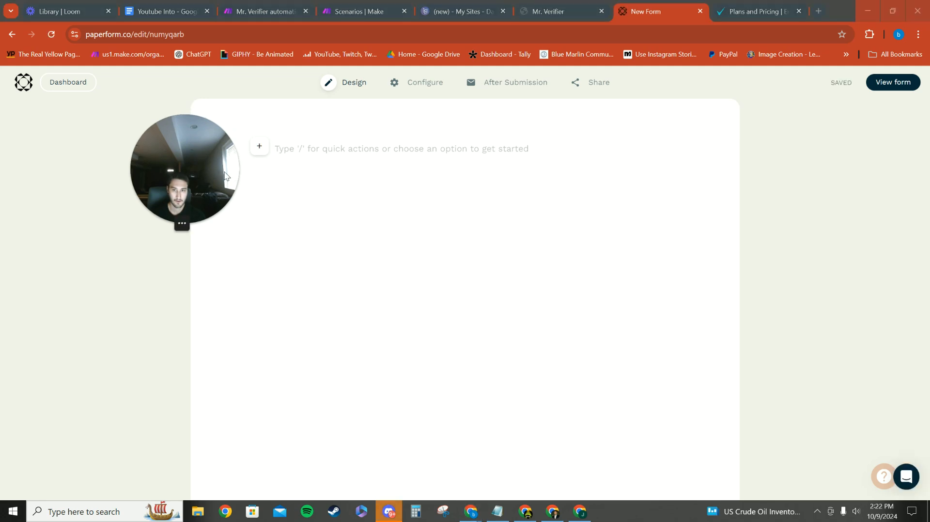
Add the title "Mr. Verifier" to the blank form and format it as a centered H1 heading
{"action": "left_click", "coordinate": [369, 152]}
{"action": "type", "text": "Mr.Ver"}
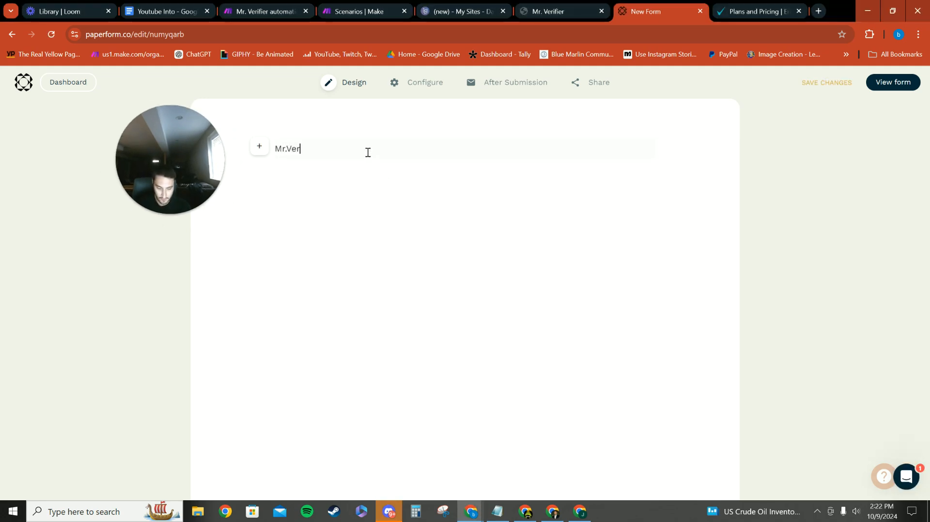
{"action": "type", "text": "ifier"}
{"action": "left_click", "coordinate": [284, 150]}
{"action": "left_click_drag", "start_coordinate": [321, 149], "coordinate": [277, 149]}
{"action": "left_click", "coordinate": [233, 125]}
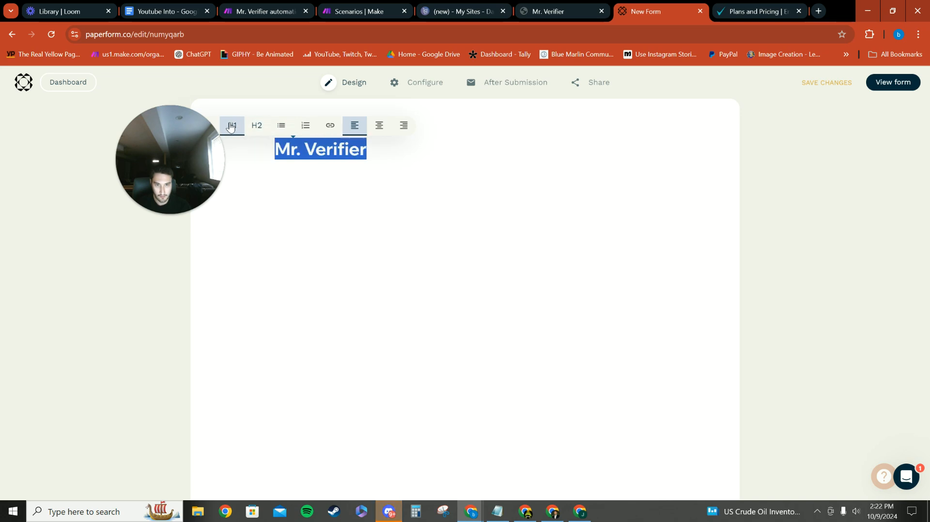
{"action": "left_click", "coordinate": [379, 127]}
{"action": "left_click", "coordinate": [520, 151]}
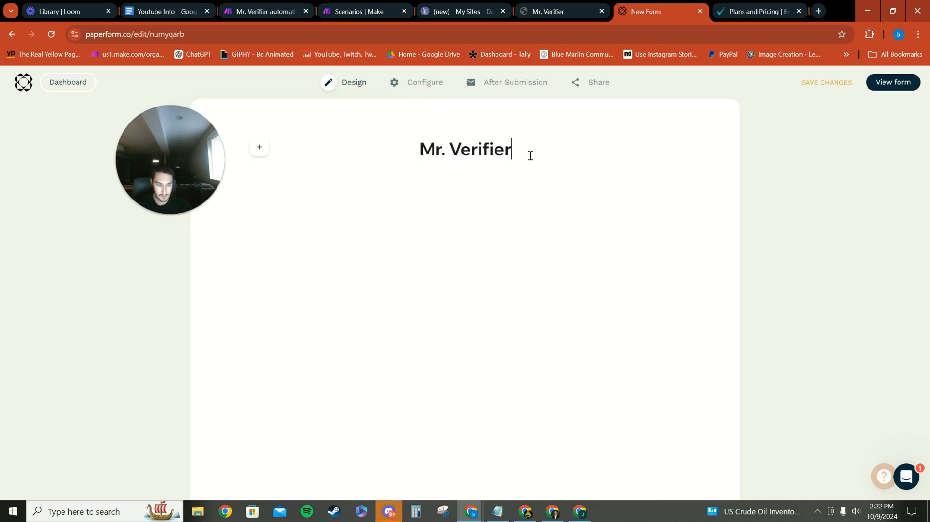
Copy "Verifies Emails" from the published Mr. Verifier page and add it beneath the form title as a centered H2 subheading
{"action": "key", "text": "Return"}
{"action": "left_click", "coordinate": [562, 10]}
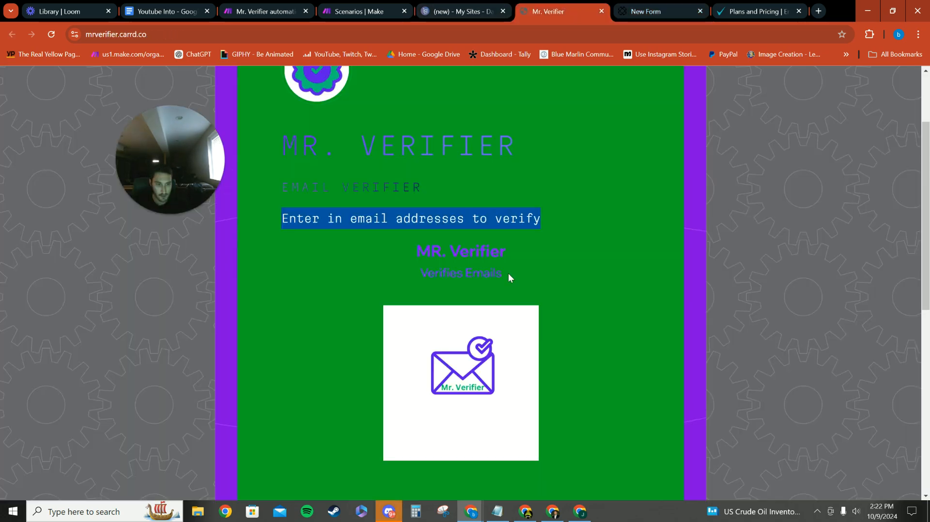
{"action": "left_click_drag", "start_coordinate": [508, 273], "coordinate": [408, 282]}
{"action": "key", "text": "ctrl+c"}
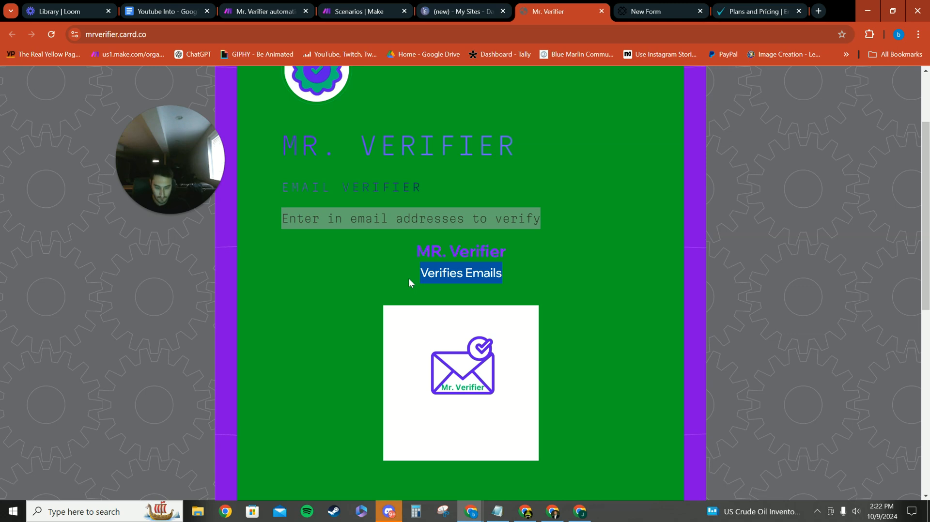
{"action": "left_click", "coordinate": [468, 9]}
{"action": "left_click", "coordinate": [633, 10]}
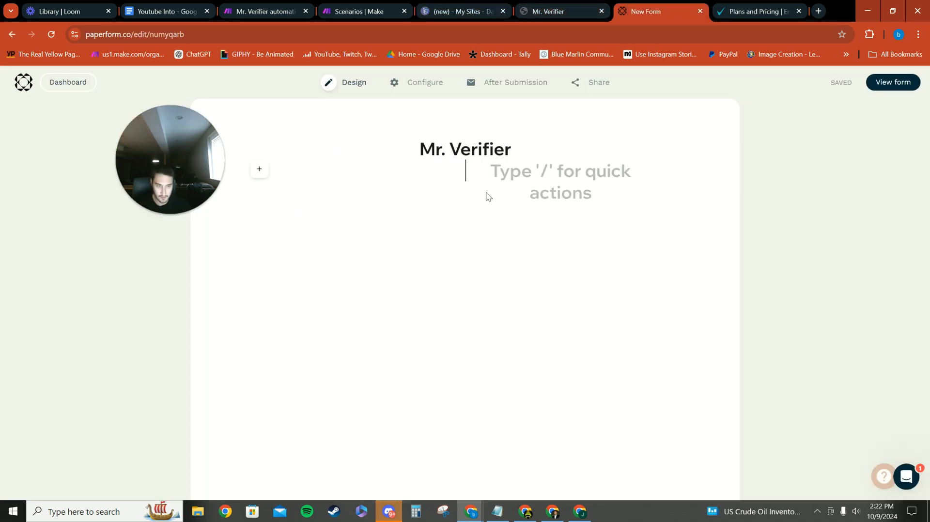
{"action": "key", "text": "ctrl+v"}
{"action": "left_click_drag", "start_coordinate": [399, 175], "coordinate": [275, 175]}
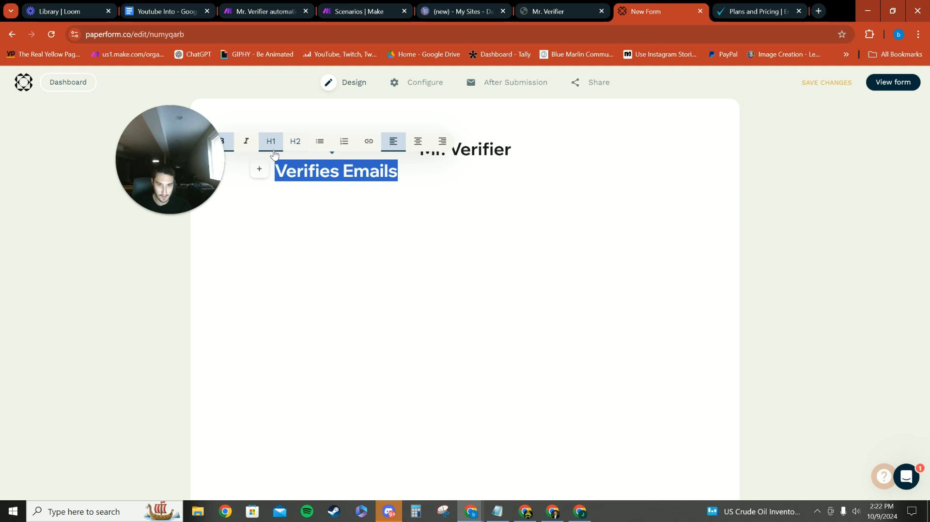
{"action": "left_click", "coordinate": [296, 141]}
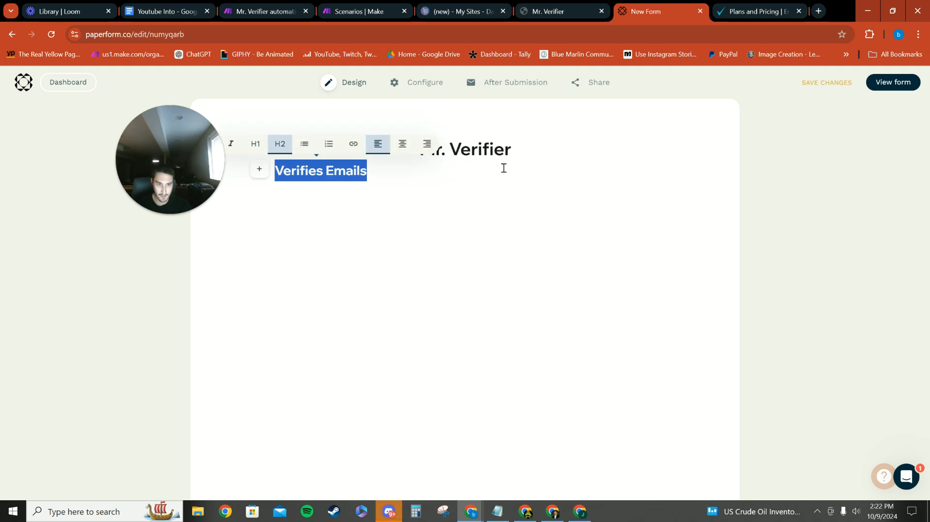
{"action": "left_click", "coordinate": [402, 144]}
{"action": "left_click", "coordinate": [552, 156]}
{"action": "left_click", "coordinate": [523, 175]}
Insert an image block below the subheading and upload the Mr. Verifier envelope logo from the computer
{"action": "key", "text": "Return"}
{"action": "mouse_move", "coordinate": [260, 214]}
{"action": "left_click", "coordinate": [260, 263]}
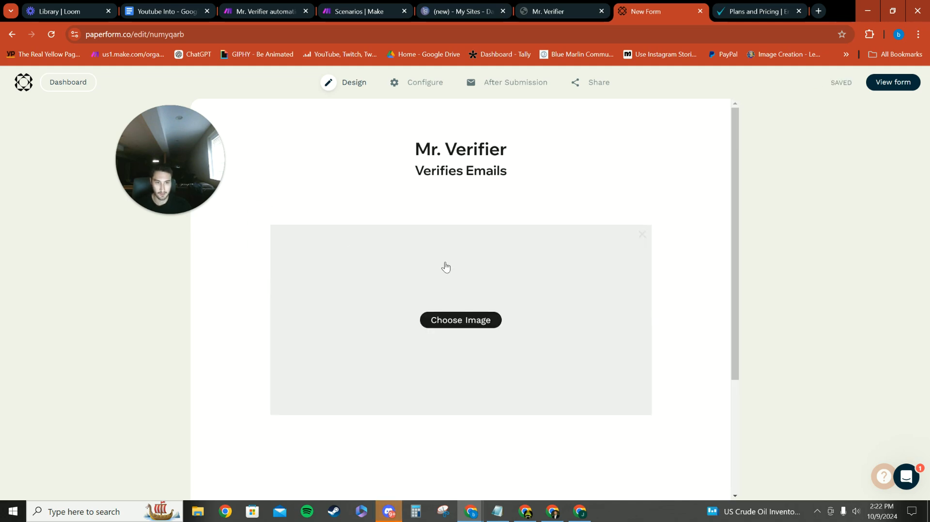
{"action": "left_click", "coordinate": [446, 267]}
{"action": "left_click", "coordinate": [477, 318]}
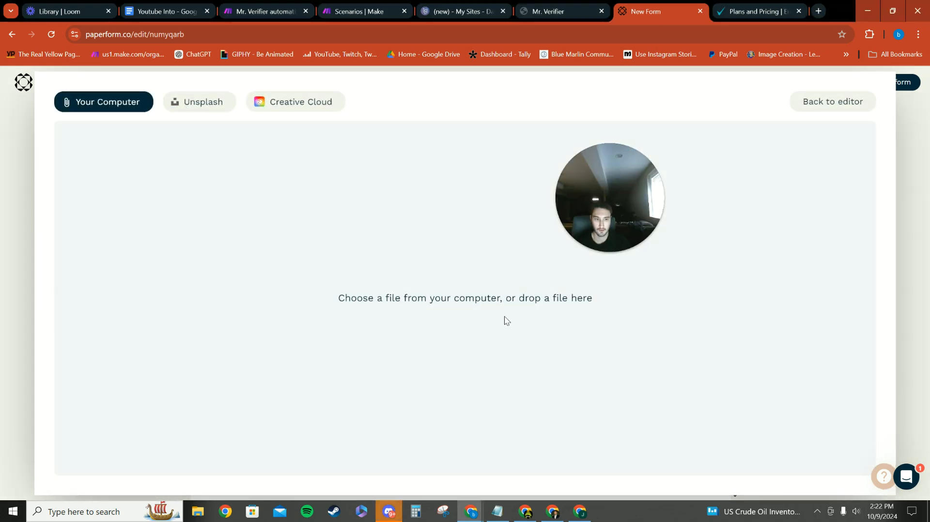
{"action": "left_click", "coordinate": [178, 92]}
{"action": "double_click", "coordinate": [179, 103]}
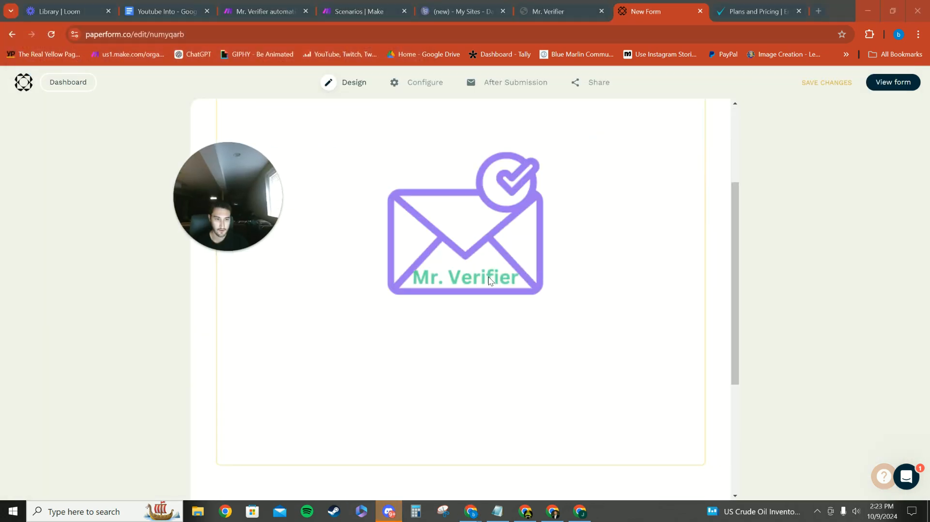
Shrink the logo image on the form and compare it with the form on the published Mr. Verifier page
{"action": "left_click_drag", "start_coordinate": [646, 459], "coordinate": [551, 222]}
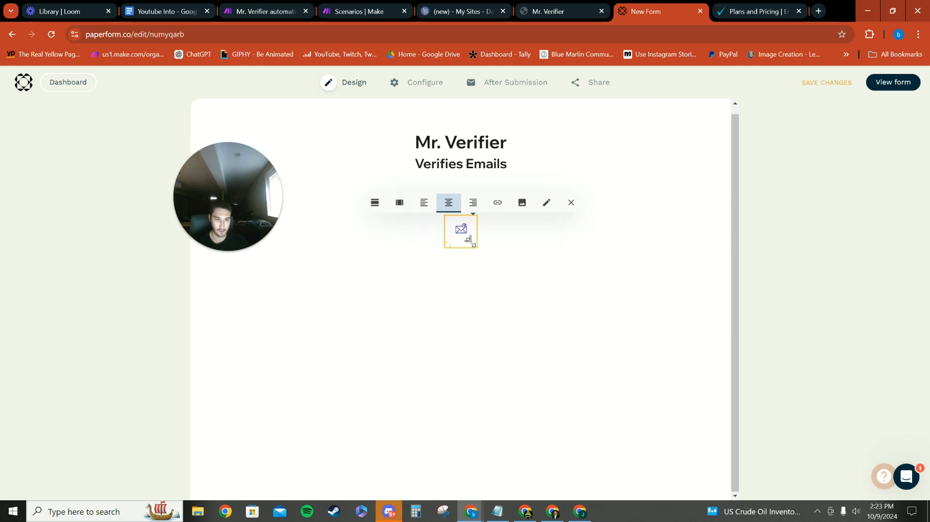
{"action": "mouse_move", "coordinate": [469, 241]}
{"action": "left_mouse_down"}
{"action": "mouse_move", "coordinate": [492, 258]}
{"action": "mouse_move", "coordinate": [470, 235]}
{"action": "mouse_move", "coordinate": [476, 248]}
{"action": "left_mouse_up"}
{"action": "left_click", "coordinate": [562, 10]}
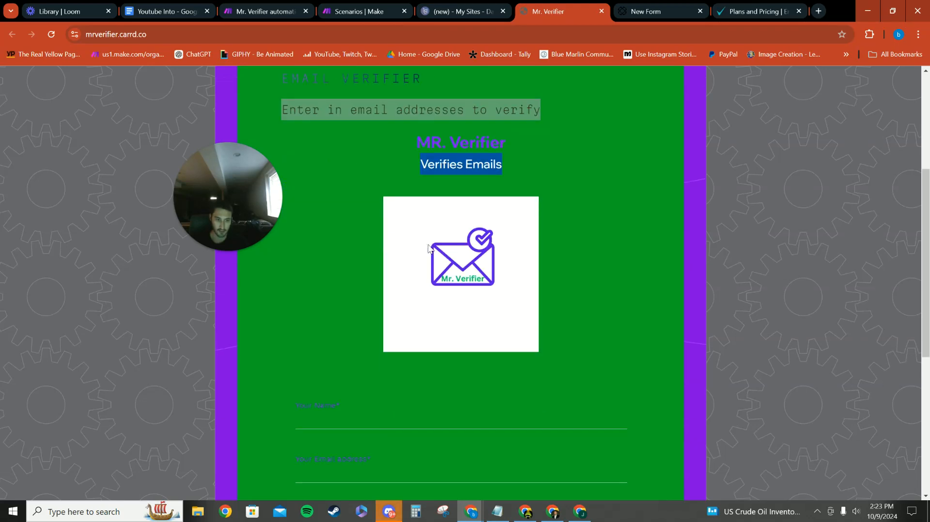
{"action": "left_click", "coordinate": [423, 252]}
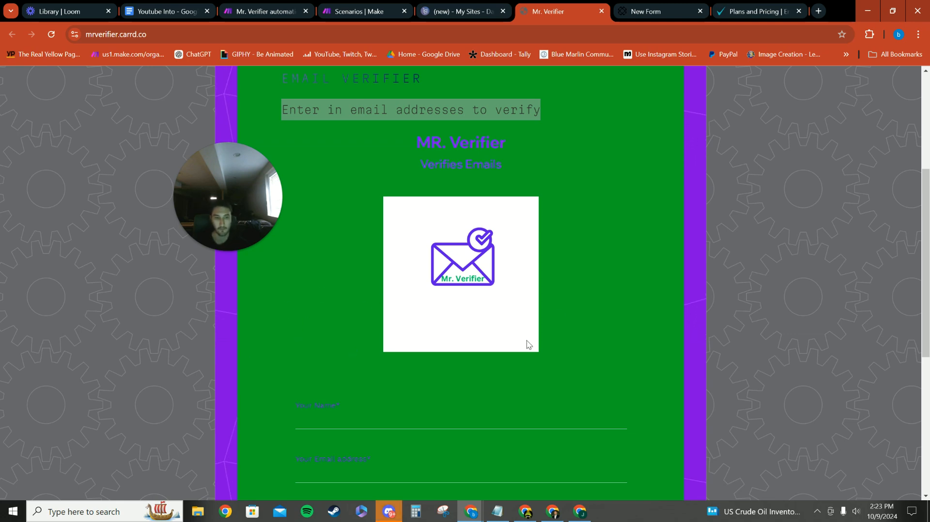
{"action": "scroll", "coordinate": [528, 344], "scroll_direction": "down", "scroll_amount": 1}
{"action": "left_click", "coordinate": [649, 11]}
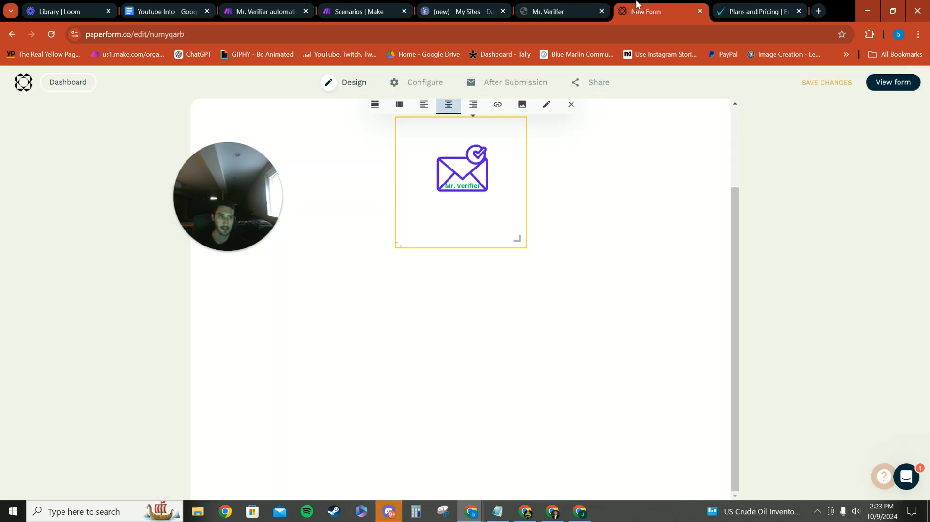
{"action": "scroll", "coordinate": [542, 242], "scroll_direction": "up", "scroll_amount": 2}
Add a text question titled "Name" below the logo
{"action": "left_click", "coordinate": [553, 344]}
{"action": "mouse_move", "coordinate": [255, 364]}
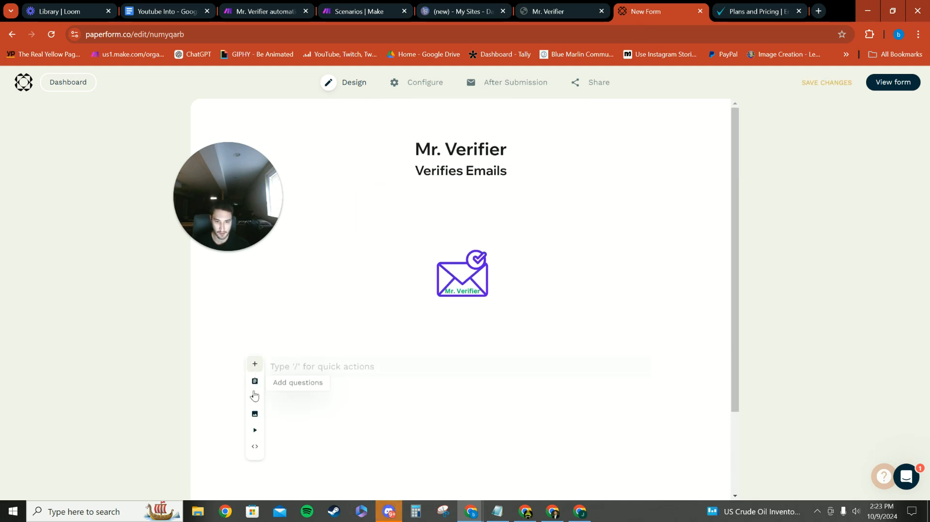
{"action": "left_click", "coordinate": [256, 383]}
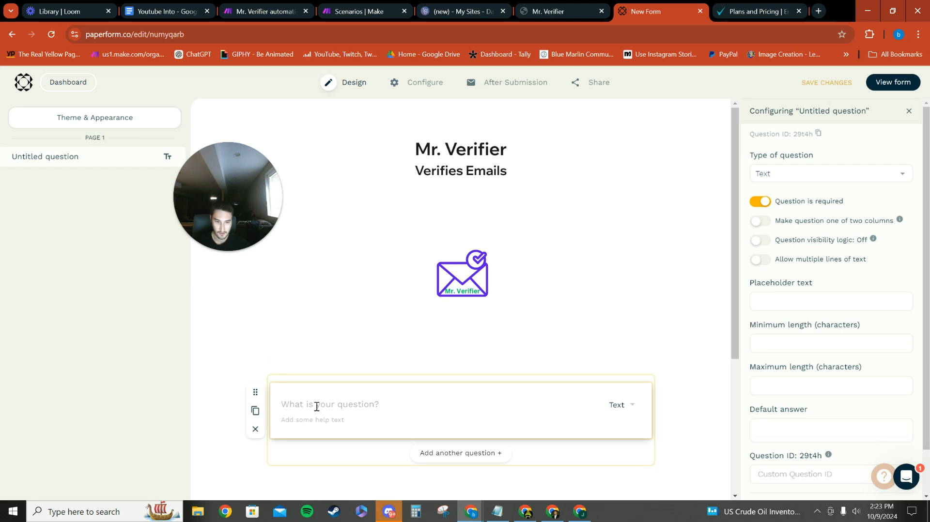
{"action": "type", "text": "Nam"}
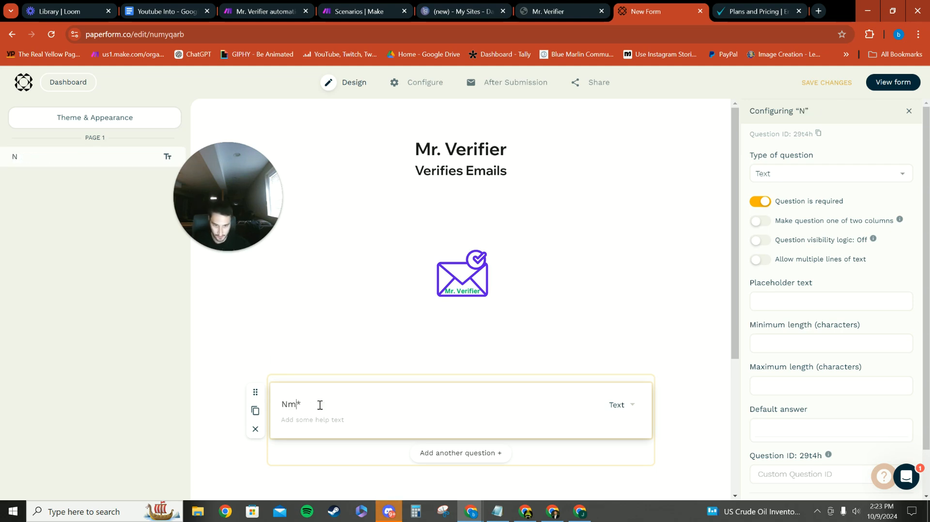
{"action": "type", "text": "e"}
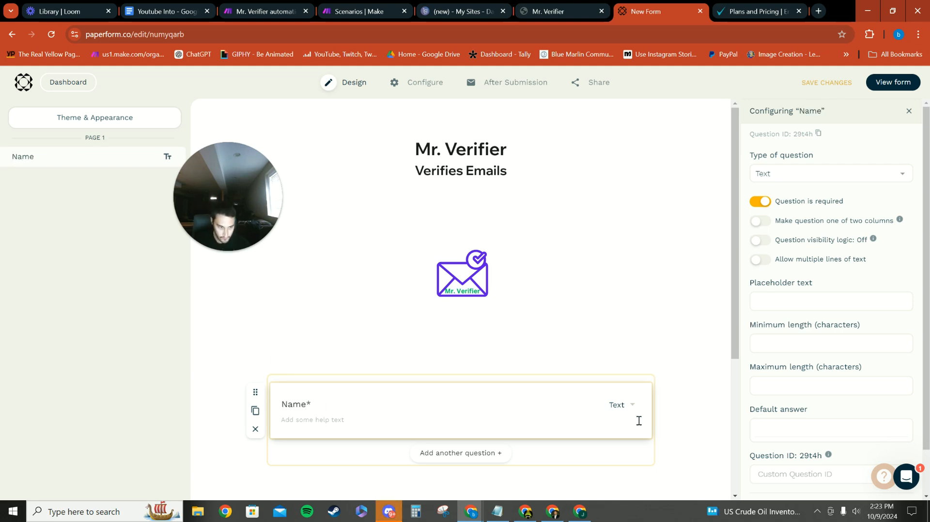
Add a second question titled "Email address" and set its type to Email
{"action": "left_click", "coordinate": [460, 453]}
{"action": "scroll", "coordinate": [332, 270], "scroll_direction": "up", "scroll_amount": 1}
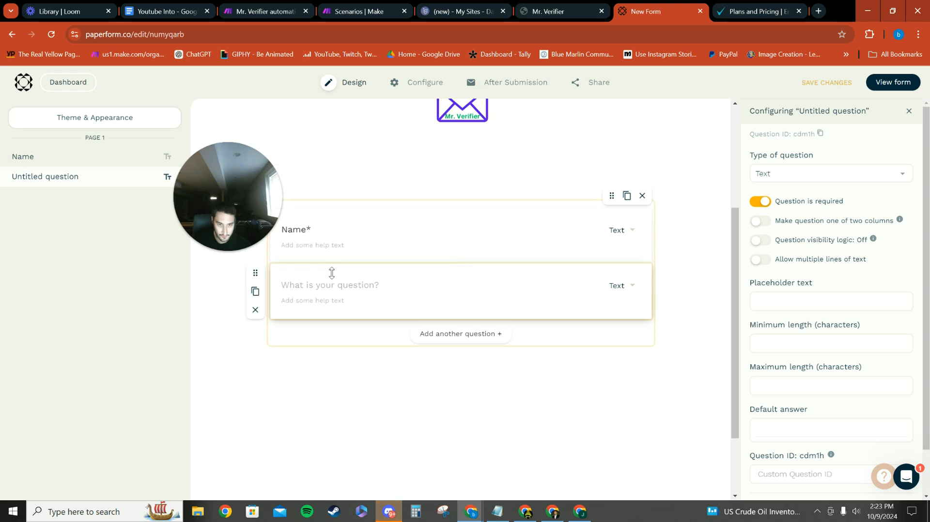
{"action": "type", "text": "E"}
{"action": "key", "text": "BackSpace"}
{"action": "type", "text": "Email address"}
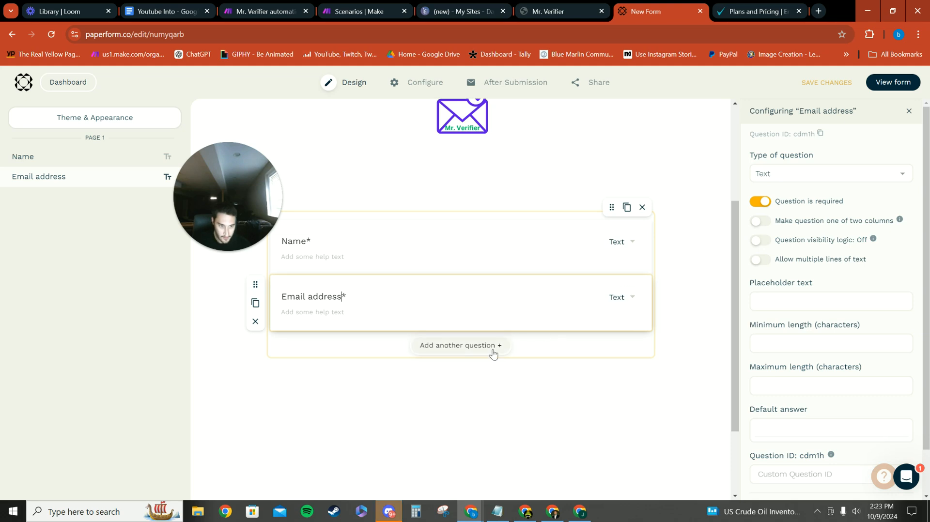
{"action": "left_click", "coordinate": [627, 299]}
{"action": "left_click", "coordinate": [570, 335]}
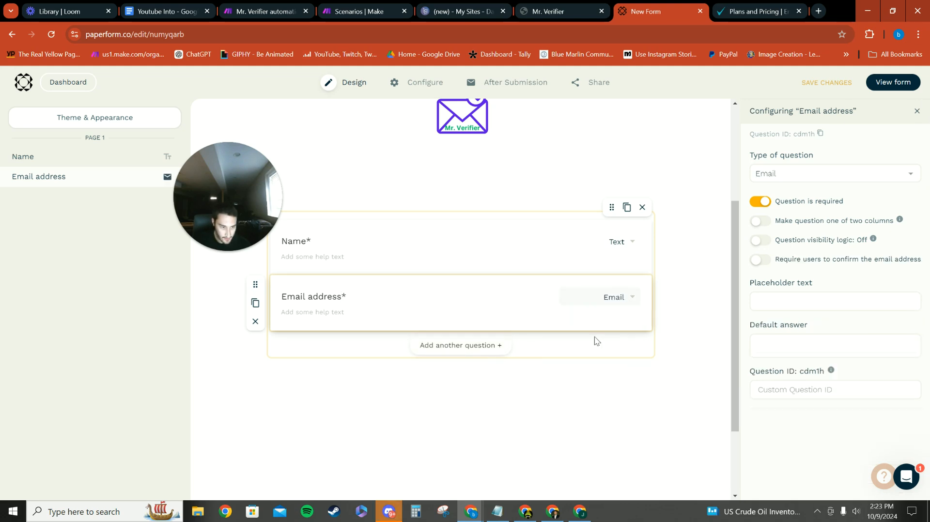
Add a third question titled "Domian URL you want scraped"
{"action": "left_click", "coordinate": [498, 346]}
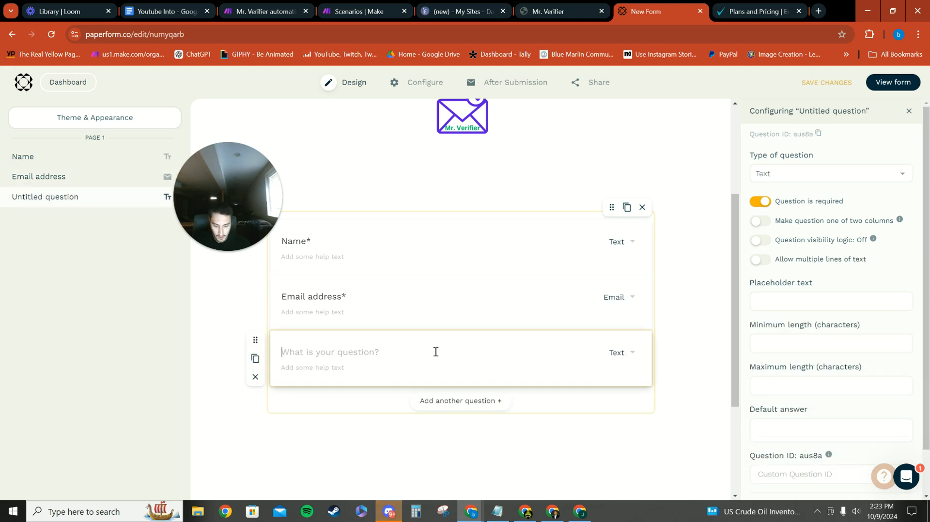
{"action": "type", "text": "DOm"}
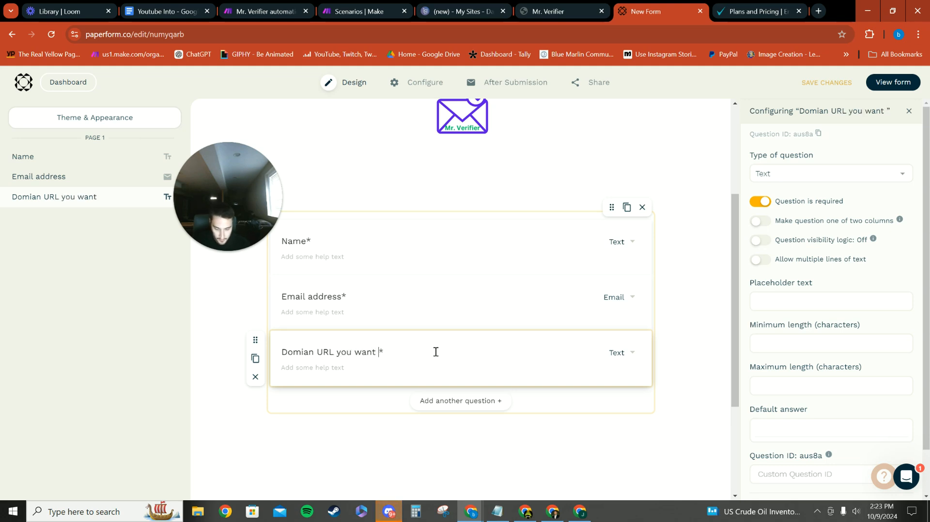
{"action": "type", "text": "ed"}
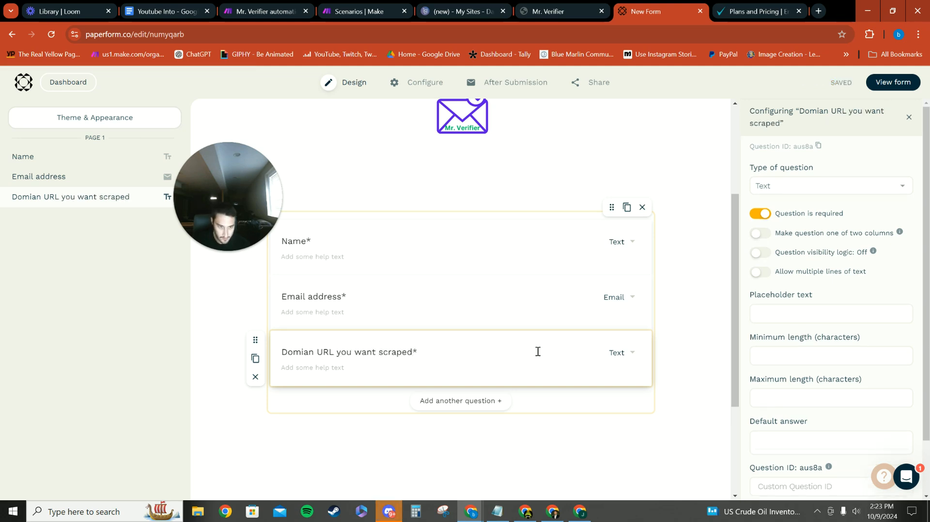
Retitle the third question "Email address you want scraped" and set its type to Email
{"action": "key", "text": "BackSpace"}
{"action": "key", "text": "BackSpace"}
{"action": "key", "text": "BackSpace"}
{"action": "key", "text": "BackSpace"}
{"action": "key", "text": "BackSpace"}
{"action": "key", "text": "BackSpace"}
{"action": "key", "text": "BackSpace"}
{"action": "key", "text": "BackSpace"}
{"action": "key", "text": "BackSpace"}
{"action": "key", "text": "BackSpace"}
{"action": "key", "text": "BackSpace"}
{"action": "key", "text": "BackSpace"}
{"action": "key", "text": "BackSpace"}
{"action": "key", "text": "BackSpace"}
{"action": "key", "text": "BackSpace"}
{"action": "key", "text": "BackSpace"}
{"action": "key", "text": "BackSpace"}
{"action": "key", "text": "BackSpace"}
{"action": "key", "text": "BackSpace"}
{"action": "key", "text": "BackSpace"}
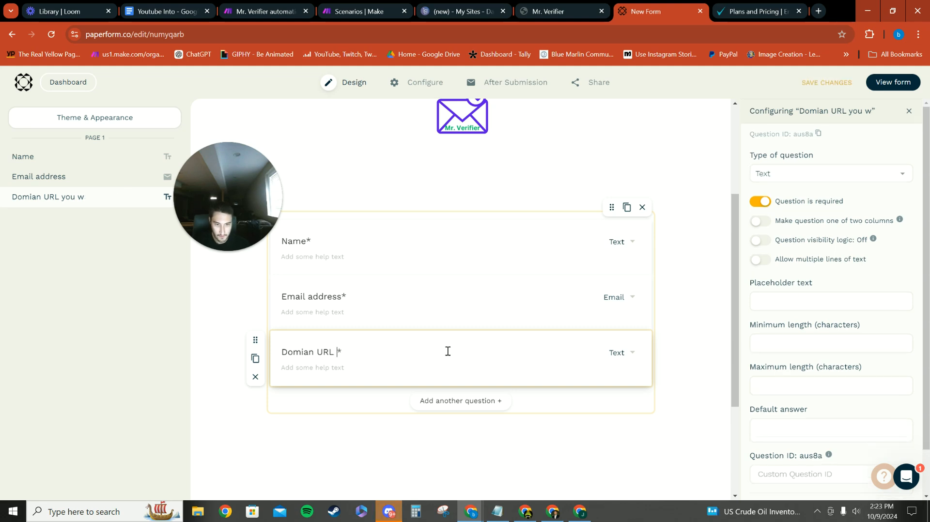
{"action": "type", "text": "Email"}
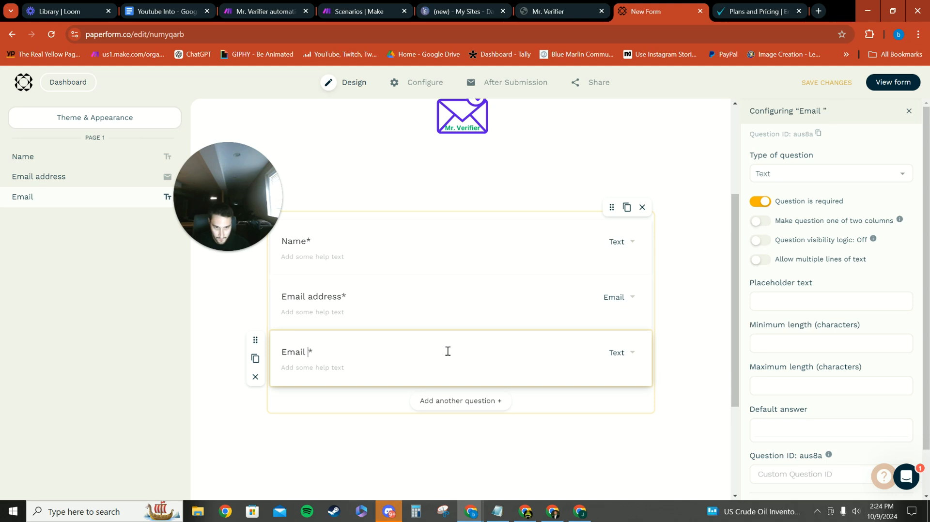
{"action": "type", "text": " address "}
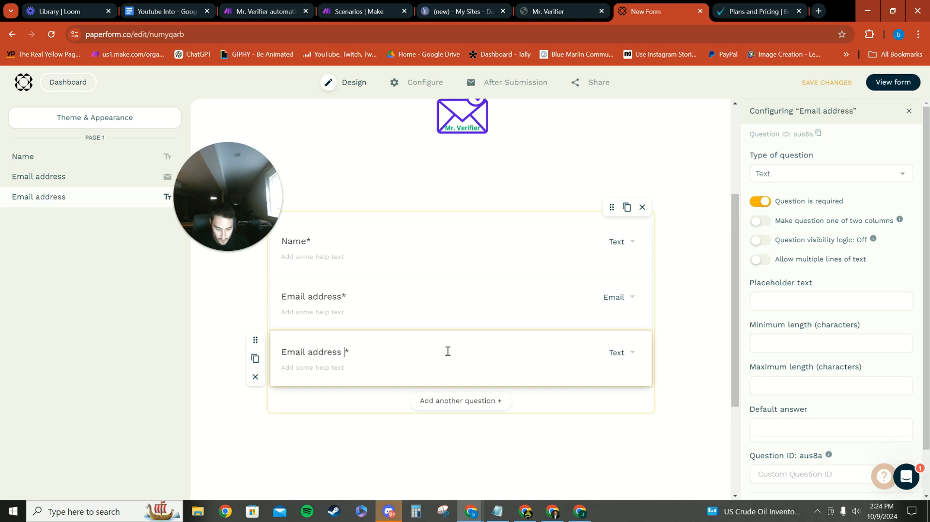
{"action": "type", "text": "you want scraped"}
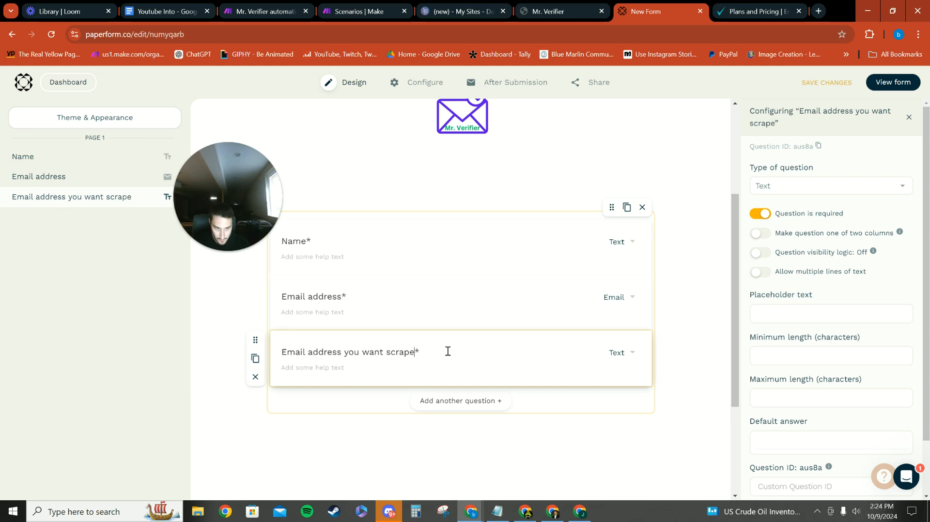
{"action": "left_click", "coordinate": [621, 352]}
{"action": "left_click", "coordinate": [581, 389]}
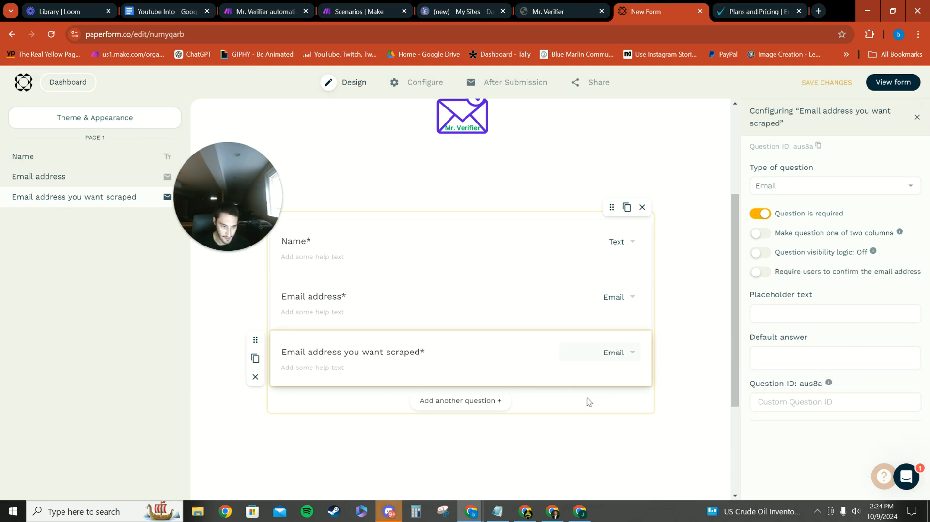
Add a fourth, untitled question and set its type to Products
{"action": "left_click", "coordinate": [504, 402]}
{"action": "left_click", "coordinate": [632, 408]}
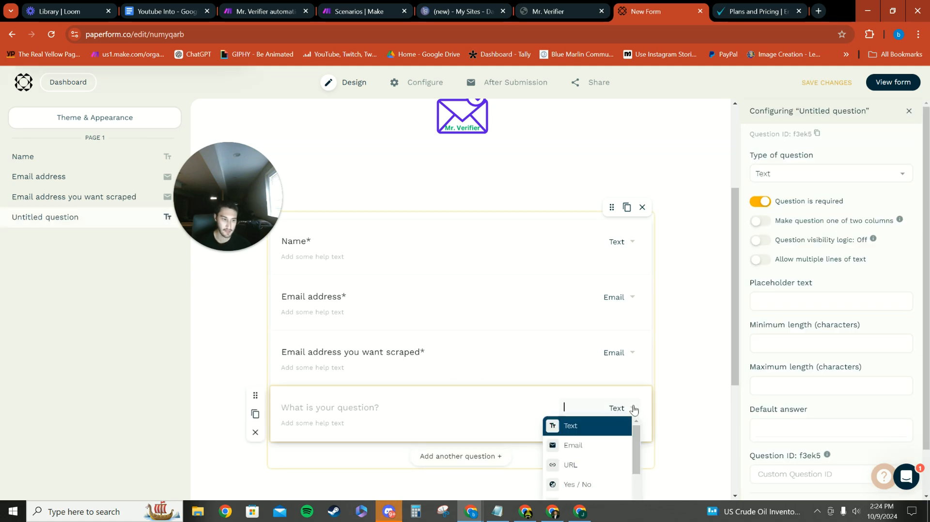
{"action": "scroll", "coordinate": [585, 443], "scroll_direction": "down", "scroll_amount": 2}
{"action": "scroll", "coordinate": [585, 443], "scroll_direction": "down", "scroll_amount": 5}
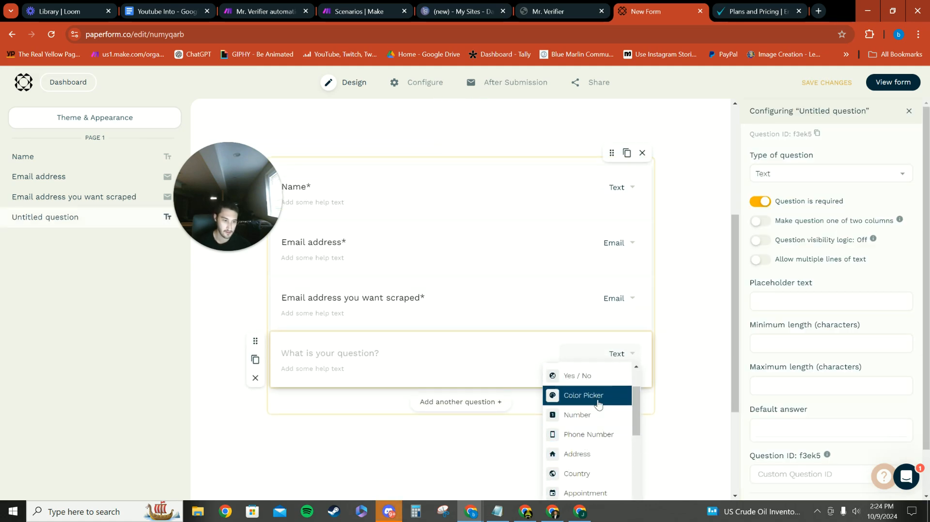
{"action": "scroll", "coordinate": [580, 442], "scroll_direction": "down", "scroll_amount": 1}
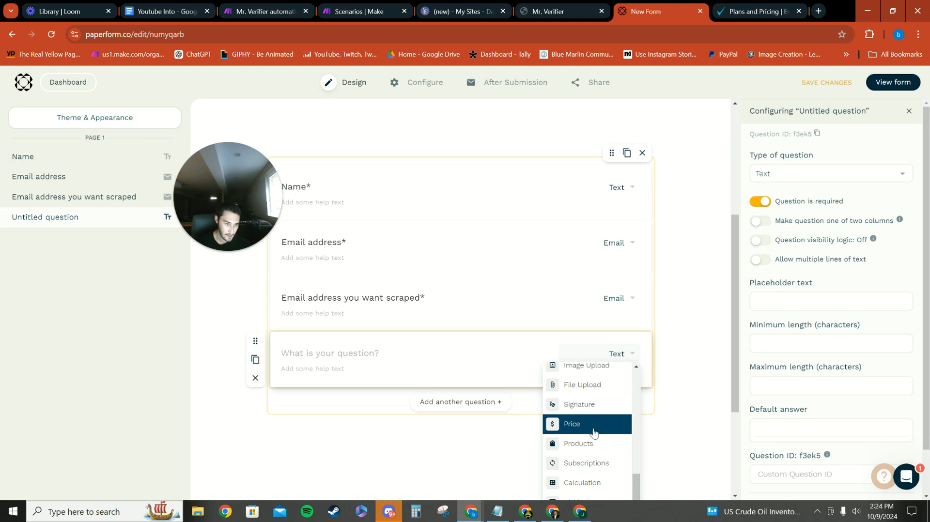
{"action": "left_click", "coordinate": [587, 449]}
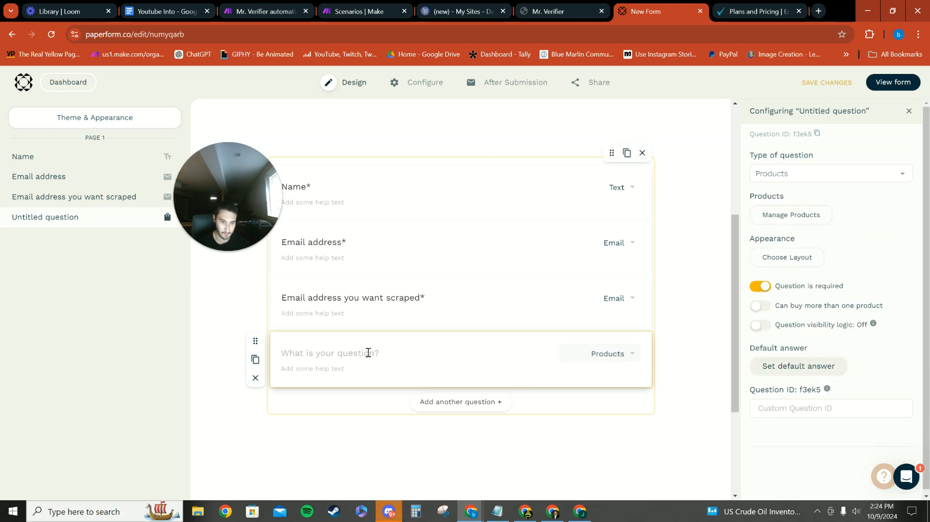
Open the product manager for the fourth question and name the new product "Mr. Verifier"
{"action": "left_click", "coordinate": [792, 214]}
{"action": "left_click_drag", "start_coordinate": [274, 200], "coordinate": [812, 159]}
{"action": "left_click", "coordinate": [431, 215]}
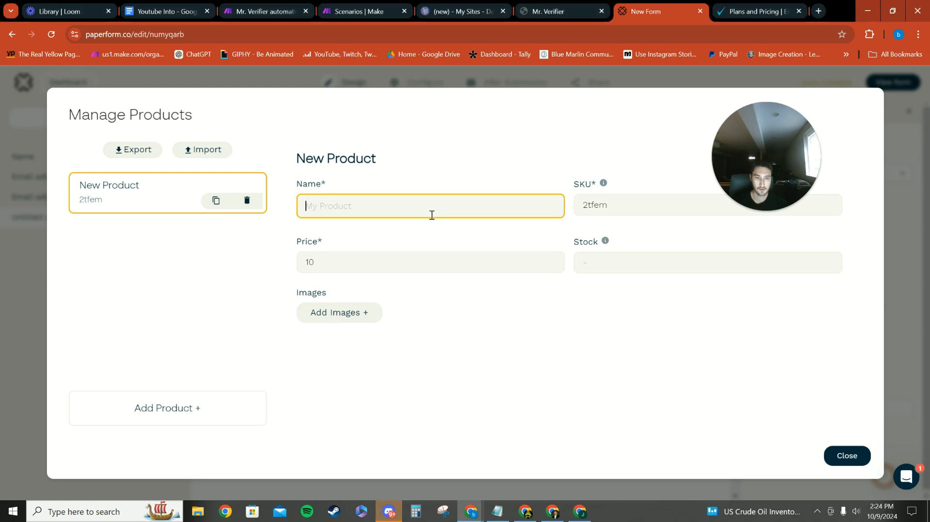
{"action": "type", "text": "Mr. V"}
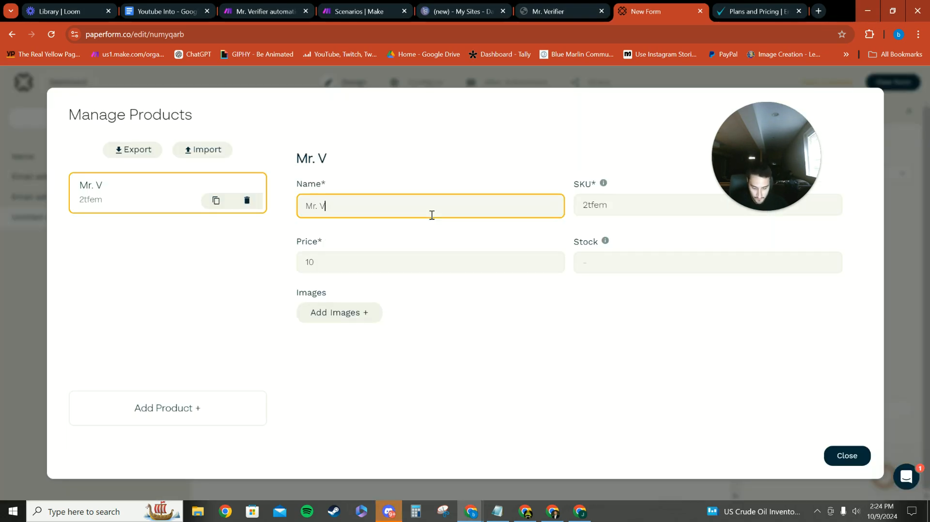
{"action": "type", "text": "erifier"}
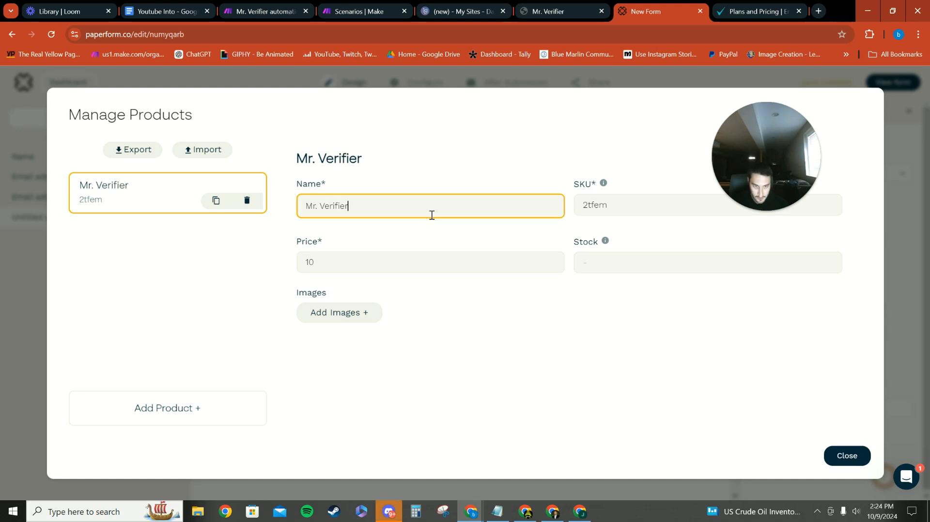
Set the Mr. Verifier product's price to 1.00
{"action": "left_click", "coordinate": [385, 266]}
{"action": "key", "text": "BackSpace"}
{"action": "type", "text": "1"}
{"action": "left_click", "coordinate": [436, 339]}
Add the image "Your paragraph text (3)" from Downloads to the Mr. Verifier product and close the product manager
{"action": "left_click", "coordinate": [349, 313]}
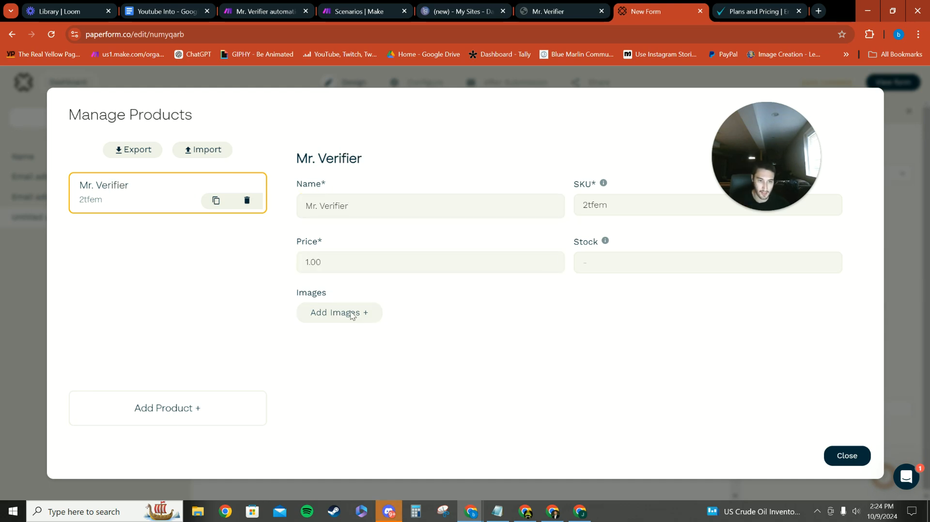
{"action": "left_click", "coordinate": [179, 106]}
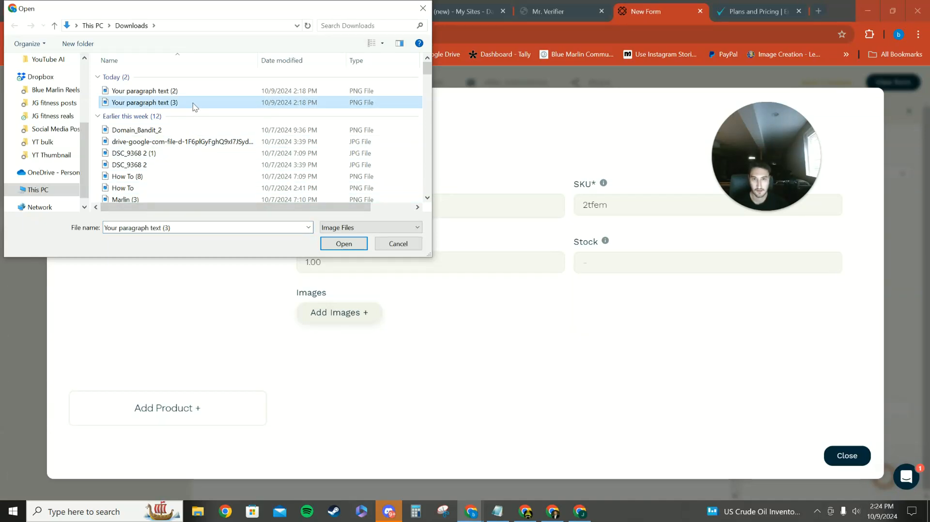
{"action": "left_click", "coordinate": [151, 92]}
{"action": "left_click", "coordinate": [168, 103]}
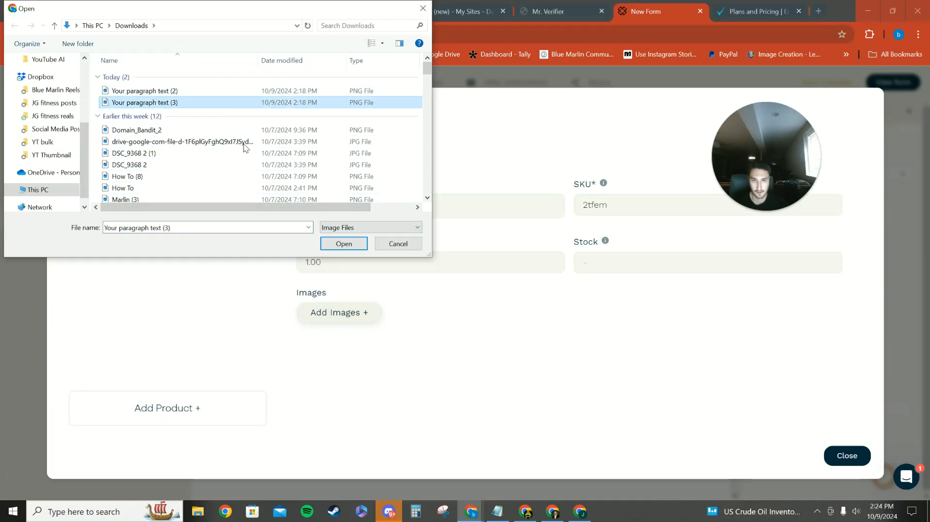
{"action": "left_click", "coordinate": [346, 246]}
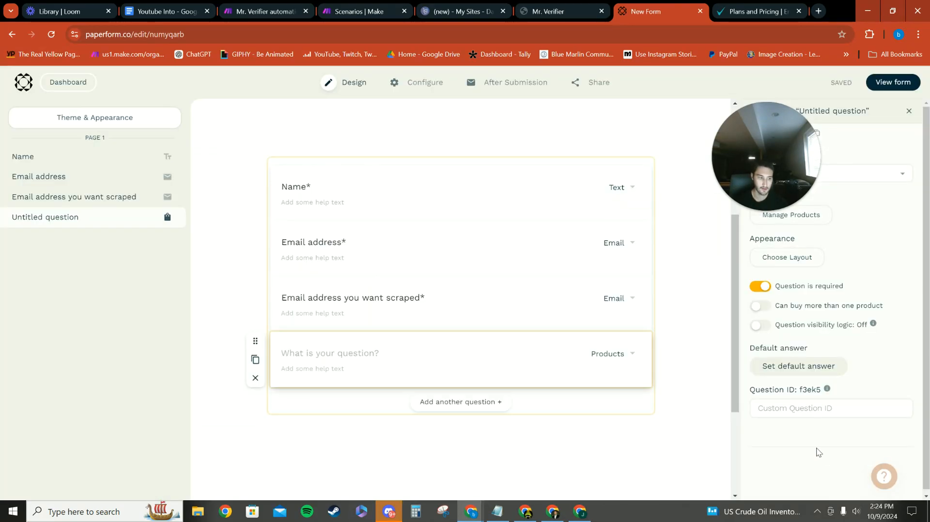
{"action": "left_click_drag", "start_coordinate": [740, 178], "coordinate": [194, 173]}
{"action": "scroll", "coordinate": [568, 382], "scroll_direction": "up", "scroll_amount": 3}
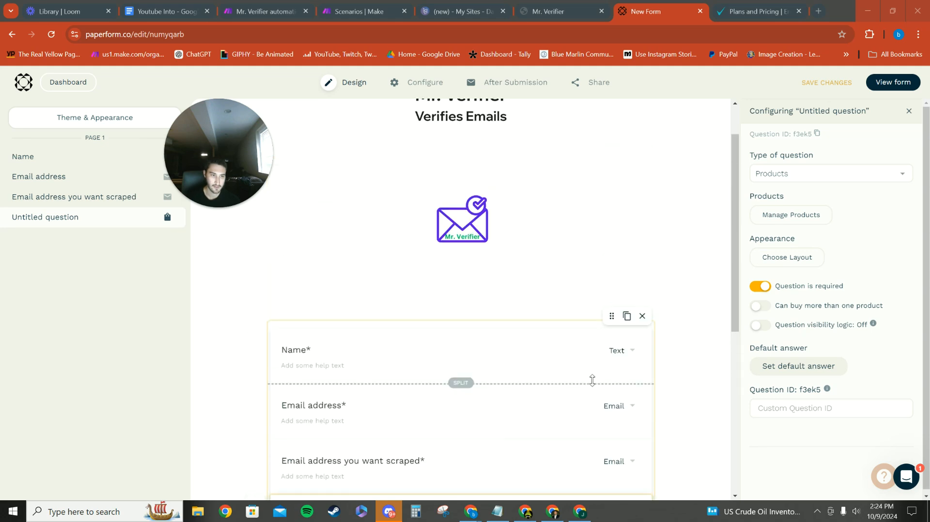
Open the form's theme settings, then switch to the Carrd editor and copy the container's background colour #359E03
{"action": "left_click", "coordinate": [119, 122]}
{"action": "left_click_drag", "start_coordinate": [228, 142], "coordinate": [324, 154]}
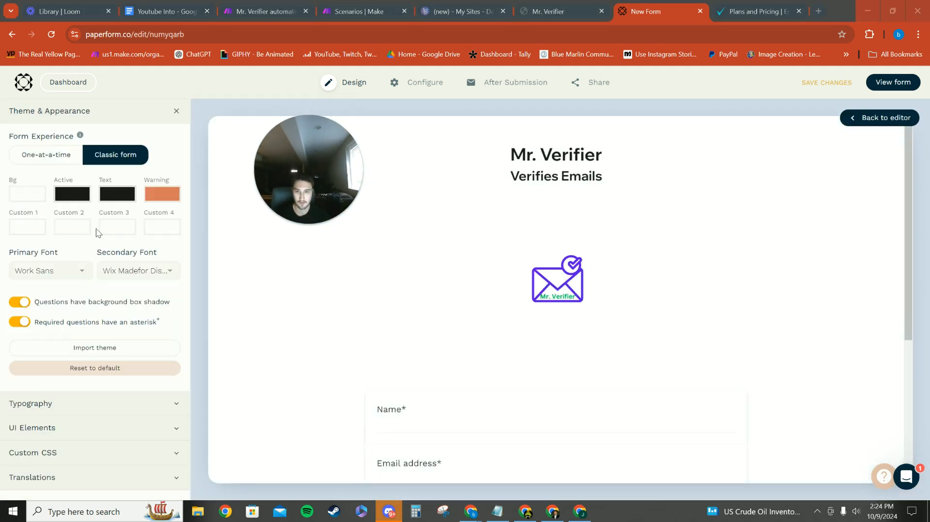
{"action": "left_click", "coordinate": [462, 11]}
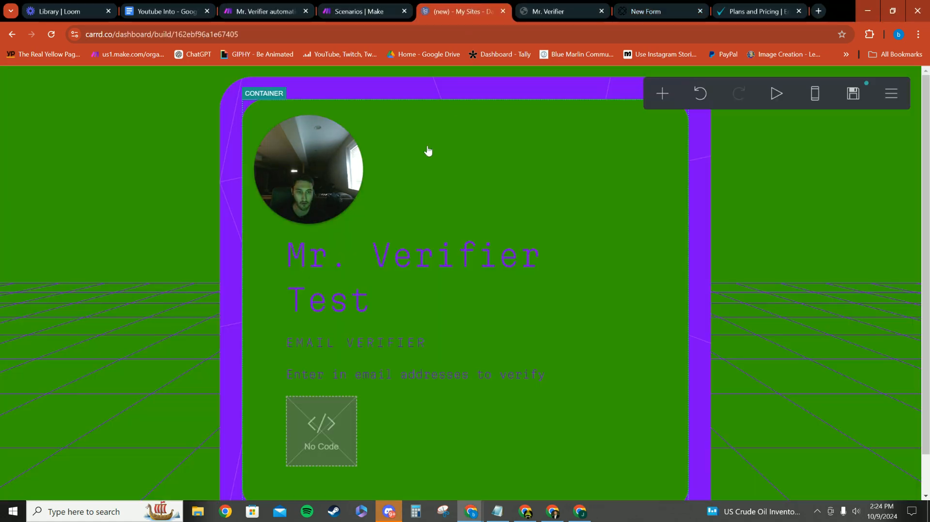
{"action": "left_click", "coordinate": [665, 361]}
{"action": "scroll", "coordinate": [147, 216], "scroll_direction": "down", "scroll_amount": 1}
{"action": "scroll", "coordinate": [130, 290], "scroll_direction": "up", "scroll_amount": 10}
{"action": "scroll", "coordinate": [126, 284], "scroll_direction": "down", "scroll_amount": 10}
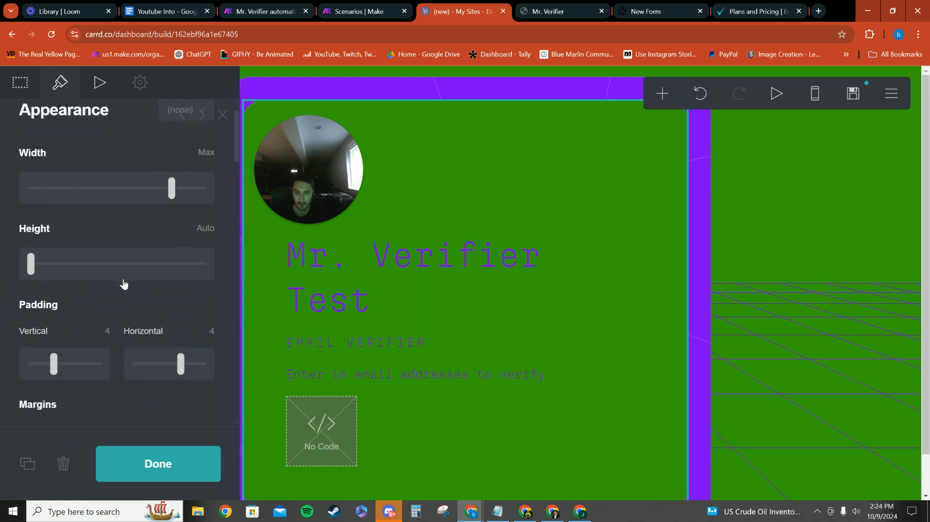
{"action": "scroll", "coordinate": [124, 275], "scroll_direction": "down", "scroll_amount": 3}
{"action": "scroll", "coordinate": [121, 277], "scroll_direction": "up", "scroll_amount": 6}
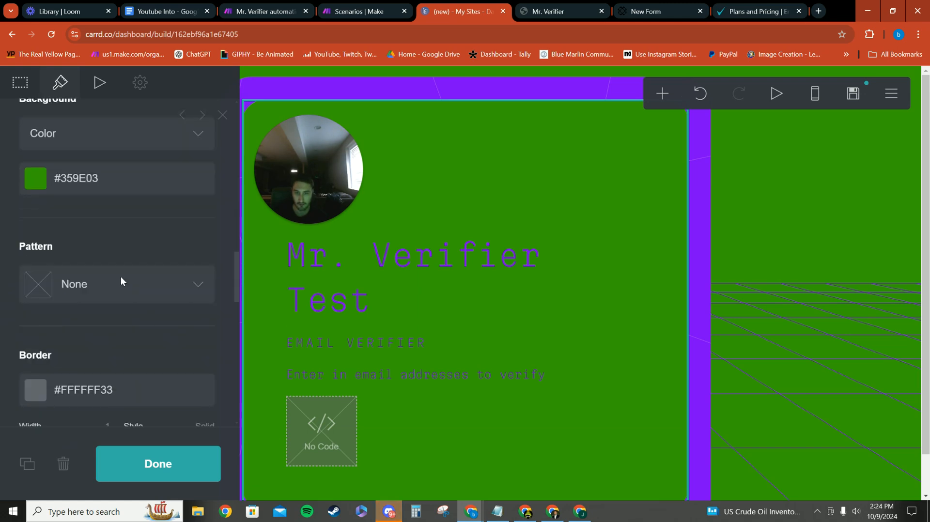
{"action": "left_click", "coordinate": [127, 188]}
{"action": "key", "text": "ctrl+c"}
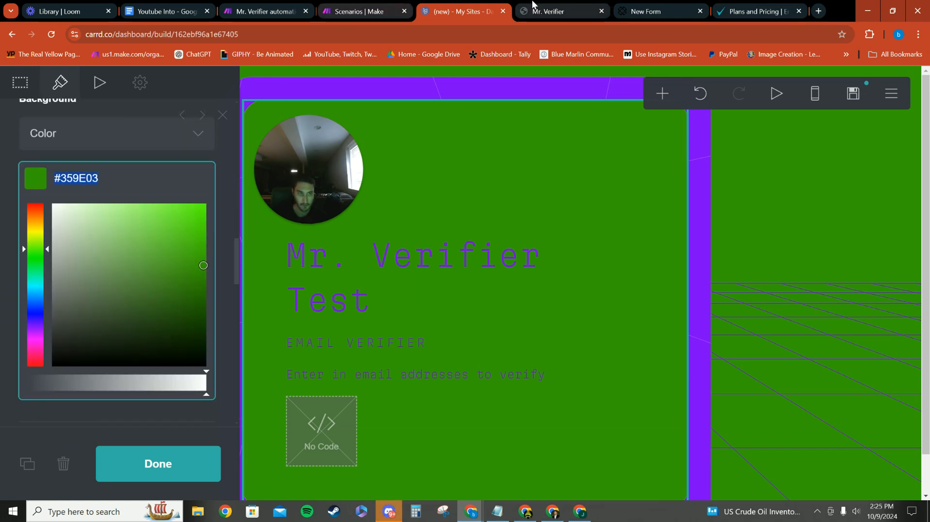
Switch back to the Paperform form and set its theme background colour to #359E03
{"action": "key", "text": "ctrl+Tab"}
{"action": "key", "text": "ctrl+Tab"}
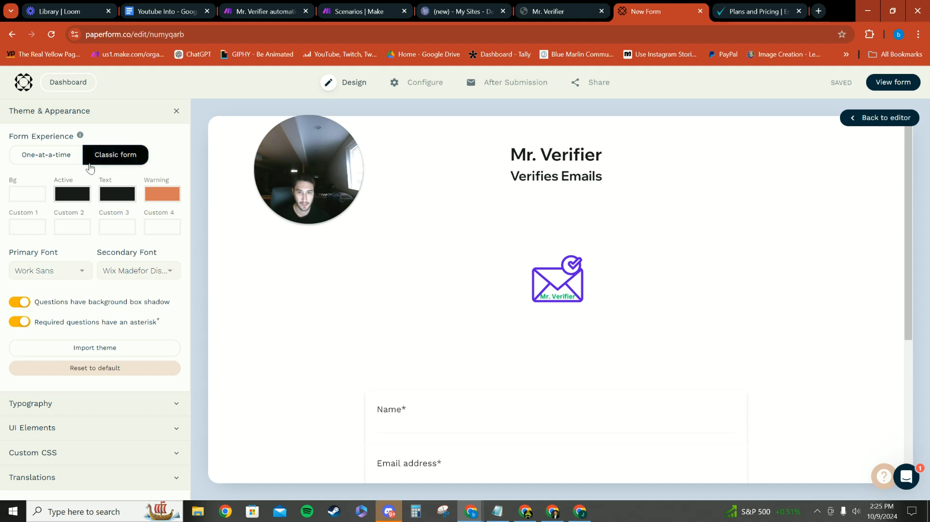
{"action": "left_click", "coordinate": [39, 194]}
{"action": "double_click", "coordinate": [41, 320]}
{"action": "key", "text": "BackSpace"}
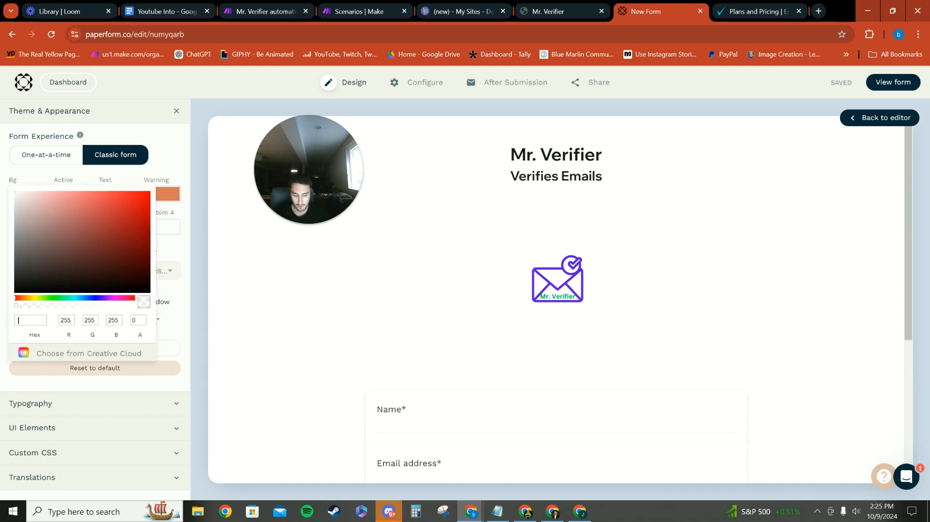
{"action": "key", "text": "ctrl+v"}
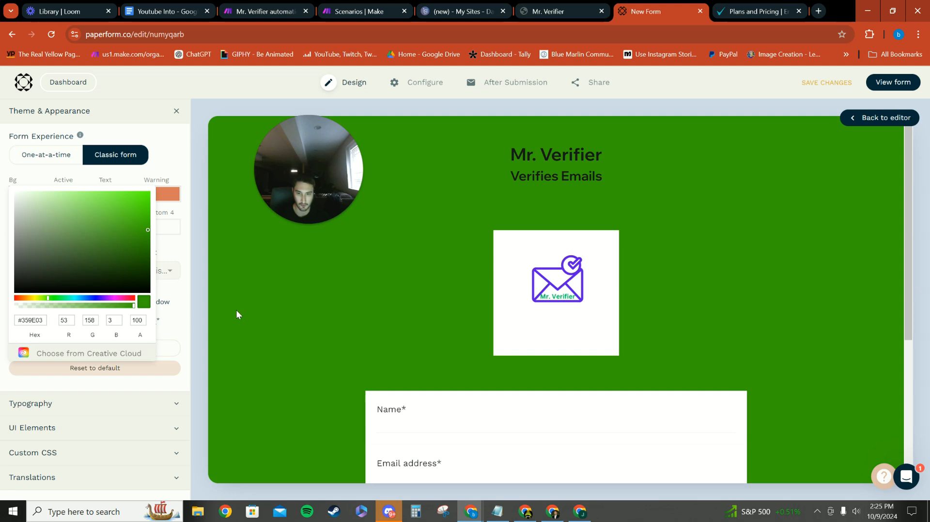
{"action": "left_click", "coordinate": [214, 252]}
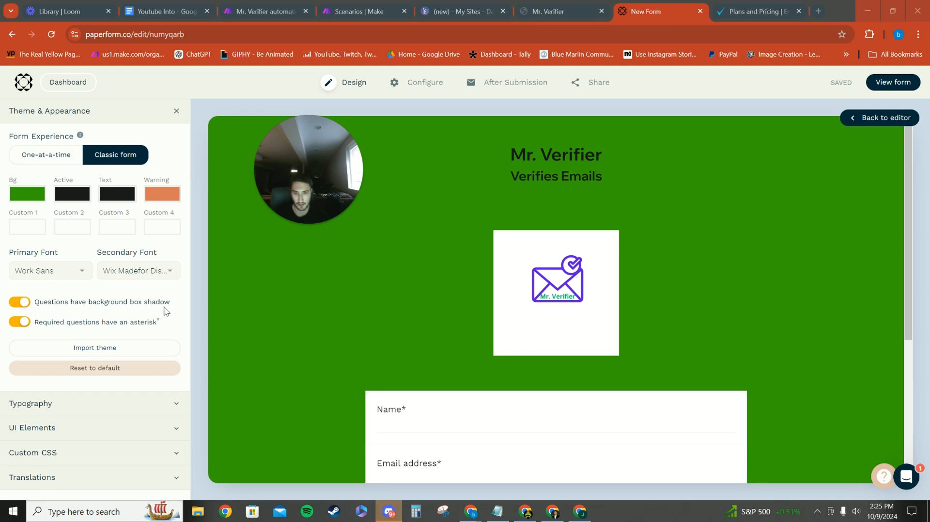
Turn off the background box shadow for the form's questions and check the preview
{"action": "left_click", "coordinate": [20, 302]}
{"action": "scroll", "coordinate": [340, 310], "scroll_direction": "down", "scroll_amount": 5}
{"action": "scroll", "coordinate": [383, 295], "scroll_direction": "up", "scroll_amount": 1}
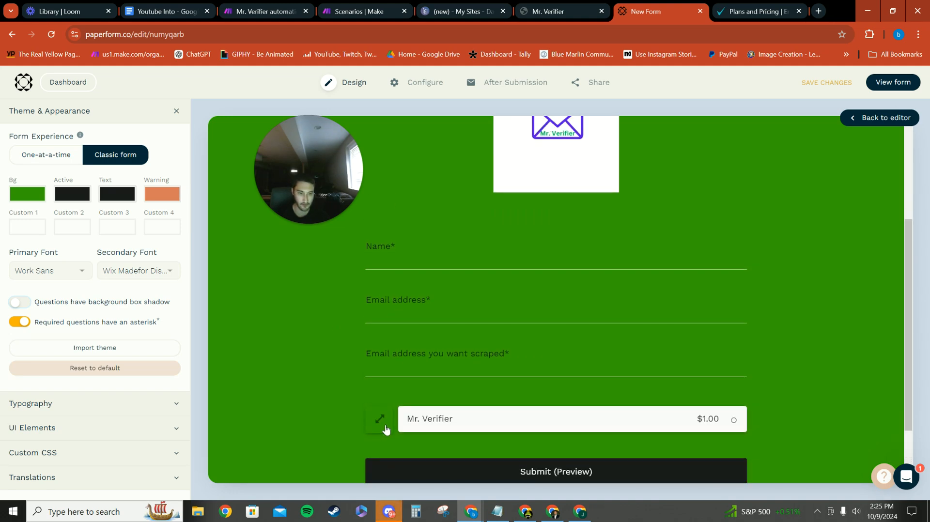
{"action": "scroll", "coordinate": [469, 318], "scroll_direction": "up", "scroll_amount": 3}
{"action": "scroll", "coordinate": [469, 318], "scroll_direction": "down", "scroll_amount": 5}
Select the Mr. Verifier product in the form preview, enlarge its image, close it and review the whole form
{"action": "left_click", "coordinate": [388, 357]}
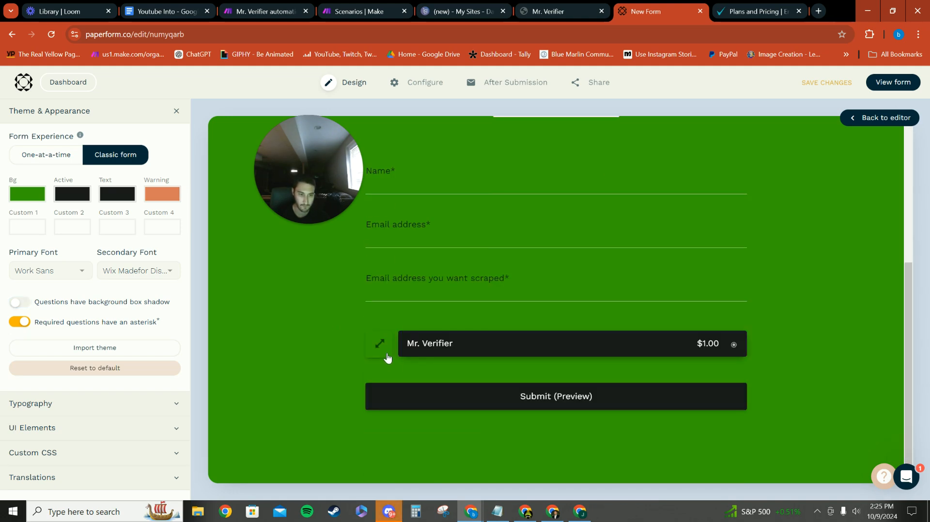
{"action": "left_click", "coordinate": [374, 349]}
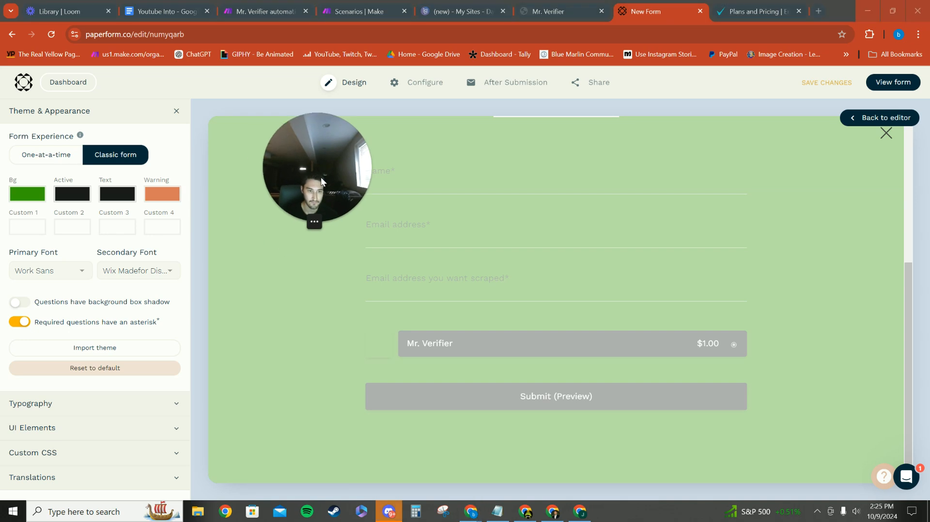
{"action": "left_click", "coordinate": [643, 275]}
{"action": "scroll", "coordinate": [591, 286], "scroll_direction": "up", "scroll_amount": 3}
{"action": "scroll", "coordinate": [592, 290], "scroll_direction": "down", "scroll_amount": 3}
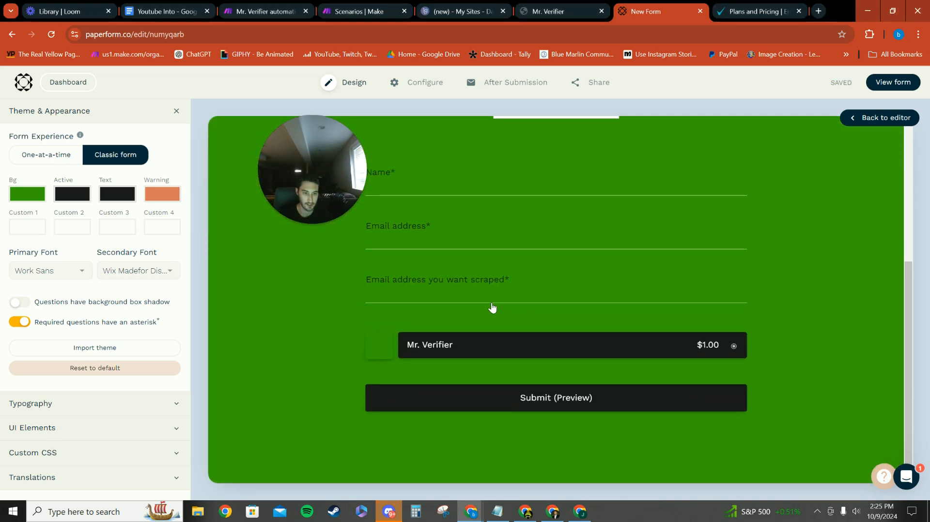
{"action": "scroll", "coordinate": [429, 321], "scroll_direction": "up", "scroll_amount": 1}
{"action": "left_click_drag", "start_coordinate": [303, 206], "coordinate": [284, 236]}
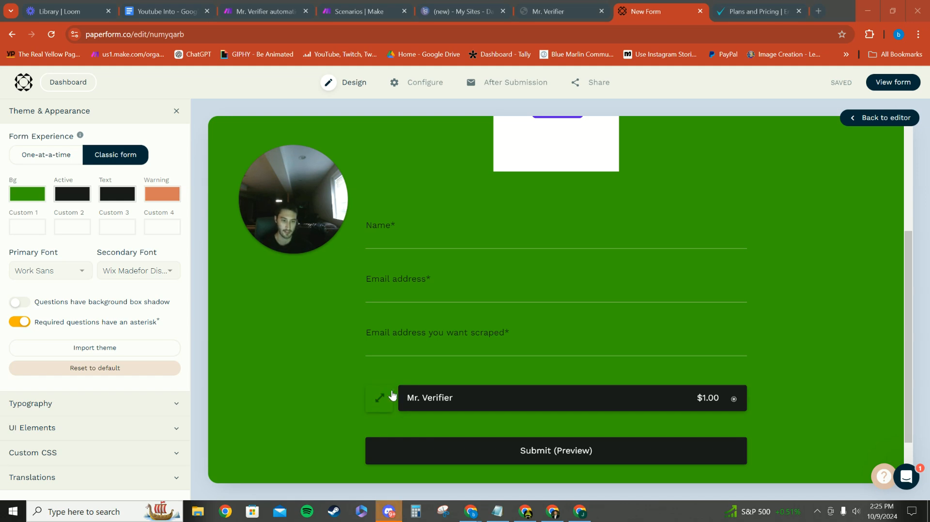
{"action": "left_click_drag", "start_coordinate": [326, 217], "coordinate": [316, 218]}
{"action": "scroll", "coordinate": [433, 343], "scroll_direction": "up", "scroll_amount": 4}
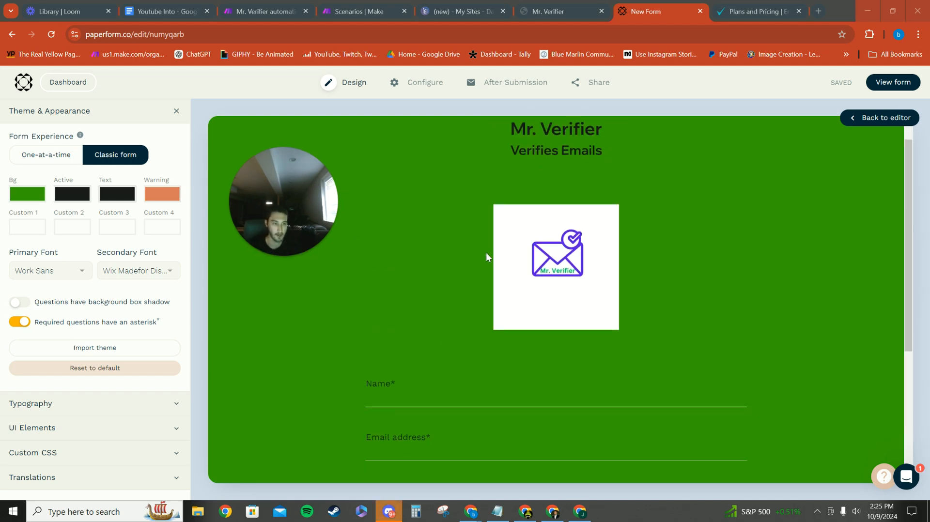
{"action": "scroll", "coordinate": [486, 246], "scroll_direction": "down", "scroll_amount": 3}
{"action": "scroll", "coordinate": [485, 242], "scroll_direction": "up", "scroll_amount": 1}
Open the theme's text colour for editing and copy the "Mr. Verifier Test" heading colour #7D00FA from the Carrd editor
{"action": "left_click", "coordinate": [117, 196]}
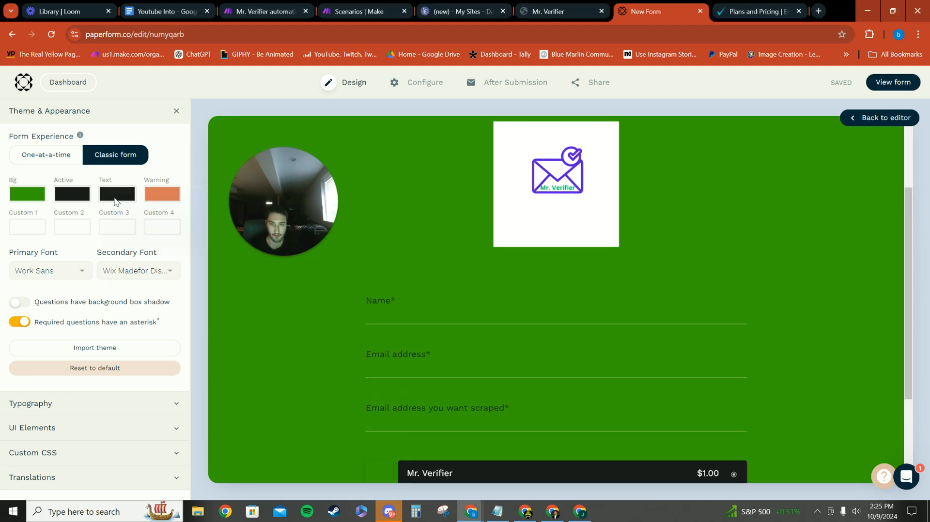
{"action": "left_click", "coordinate": [350, 6]}
{"action": "left_click", "coordinate": [452, 14]}
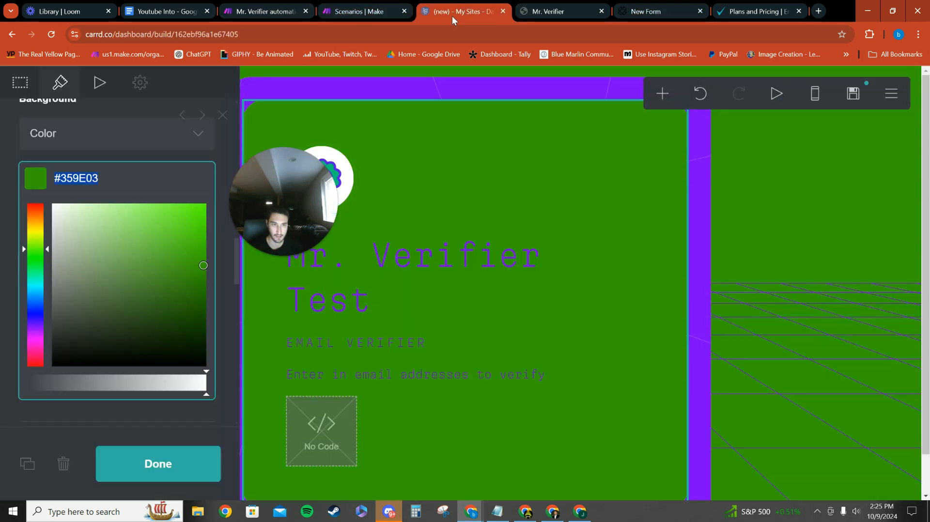
{"action": "left_click", "coordinate": [436, 276]}
{"action": "left_click", "coordinate": [123, 224]}
{"action": "left_click_drag", "start_coordinate": [123, 224], "coordinate": [28, 236]}
{"action": "key", "text": "ctrl+c"}
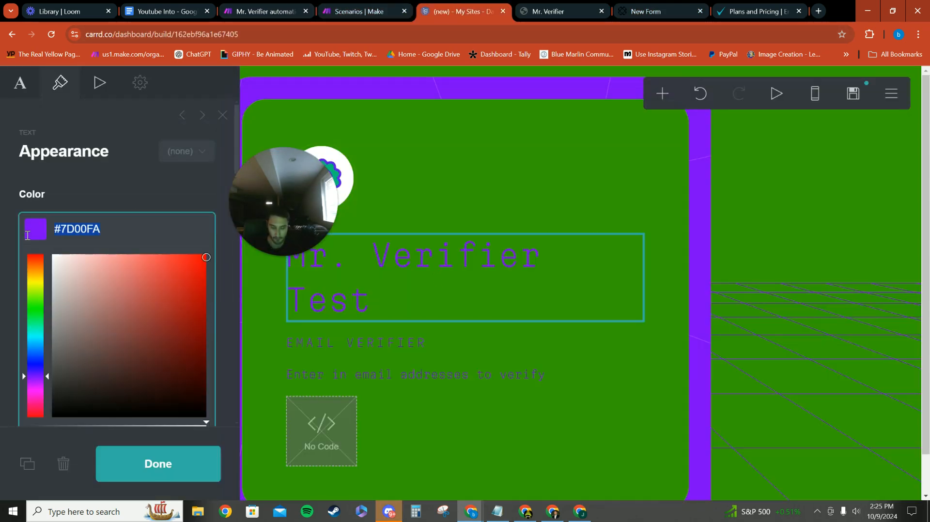
Return to the Paperform form and set the theme's text colour to #7D00FA
{"action": "left_click", "coordinate": [257, 10]}
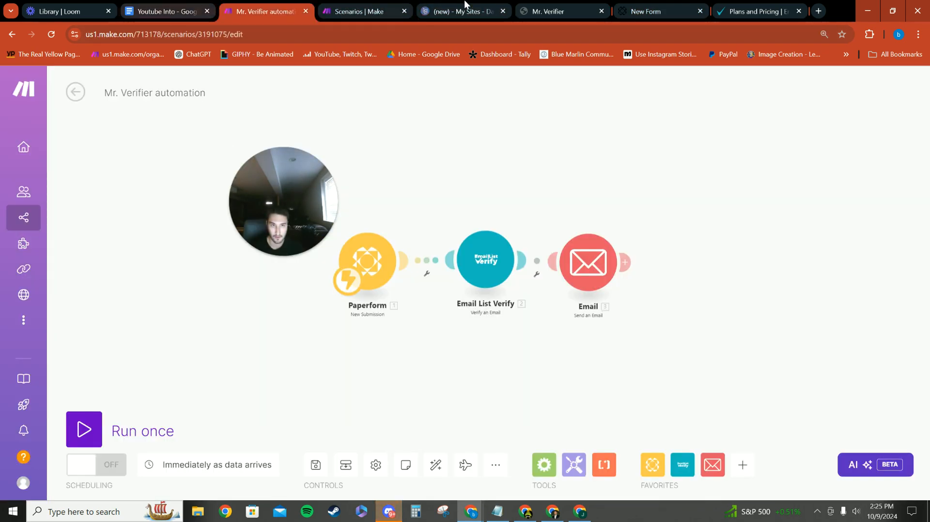
{"action": "left_click", "coordinate": [550, 11]}
{"action": "left_click", "coordinate": [649, 11]}
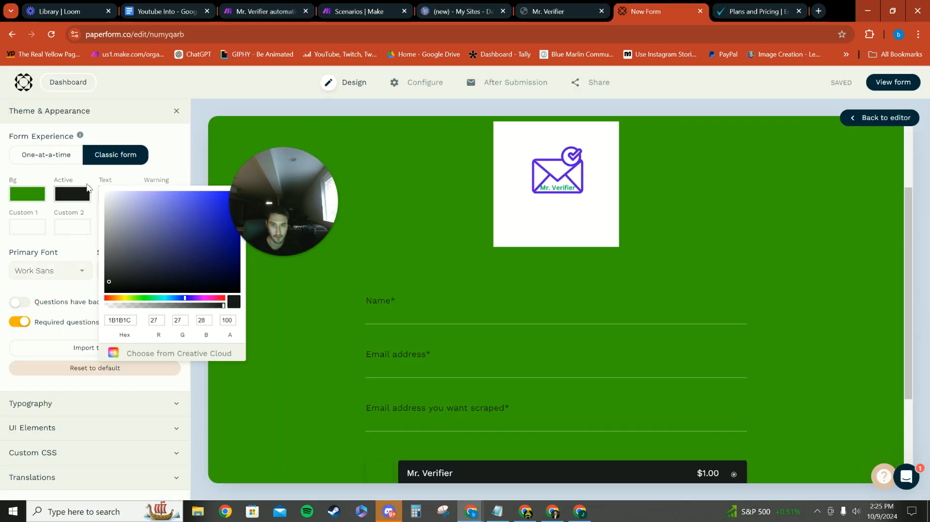
{"action": "double_click", "coordinate": [123, 320]}
{"action": "key", "text": "ctrl+v"}
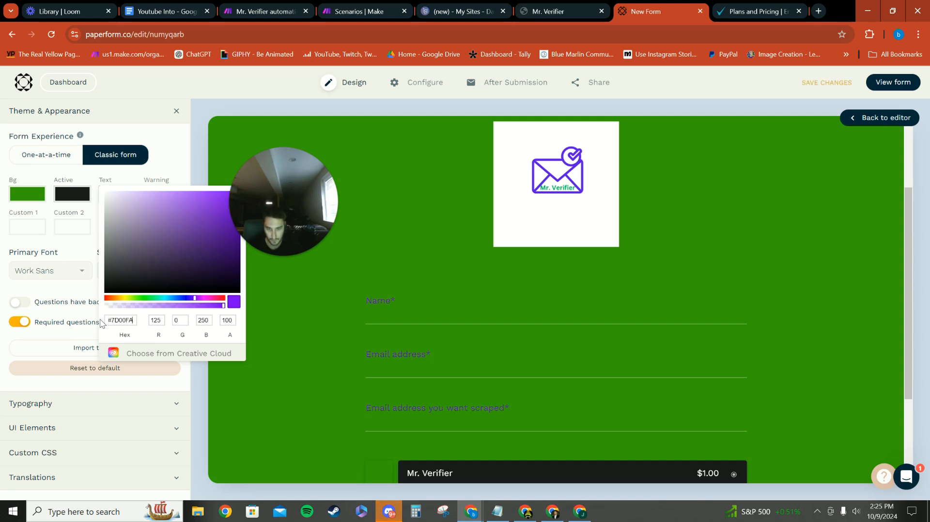
{"action": "left_click", "coordinate": [434, 182]}
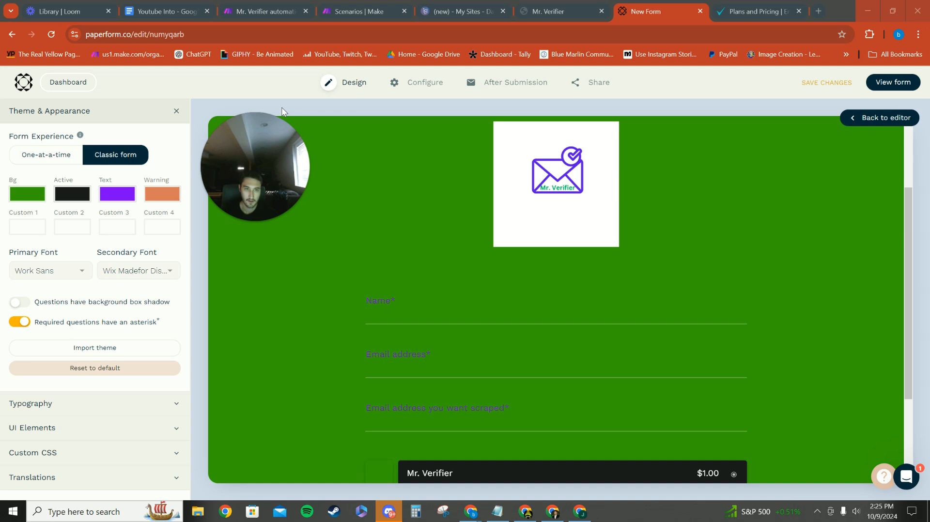
Open the form's configuration details and set the title to "Mr. verifier test"
{"action": "left_click", "coordinate": [399, 83]}
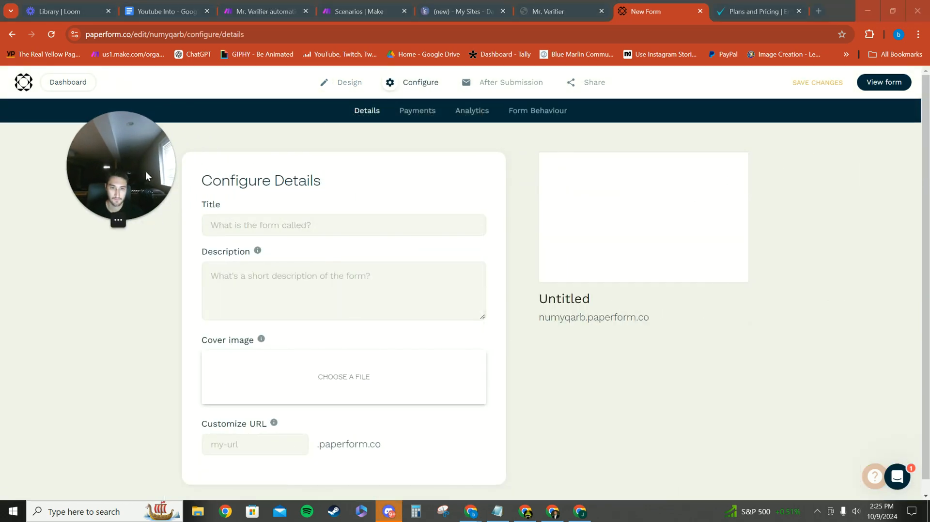
{"action": "left_click", "coordinate": [291, 223]}
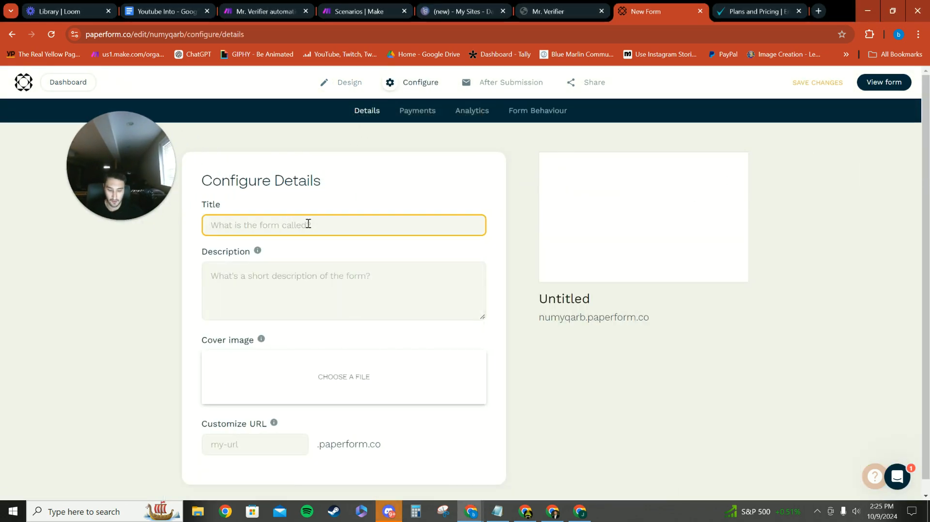
{"action": "type", "text": "Mr.verifier test"}
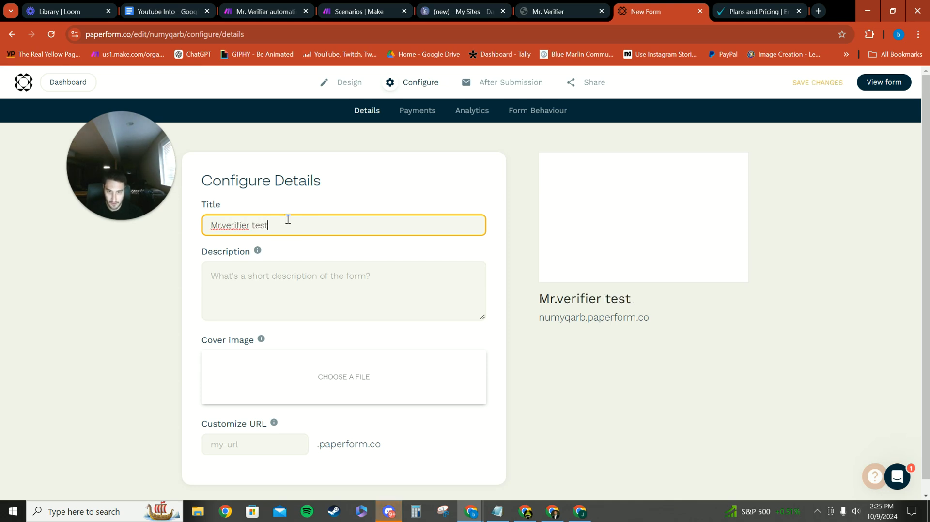
{"action": "left_click", "coordinate": [224, 228]}
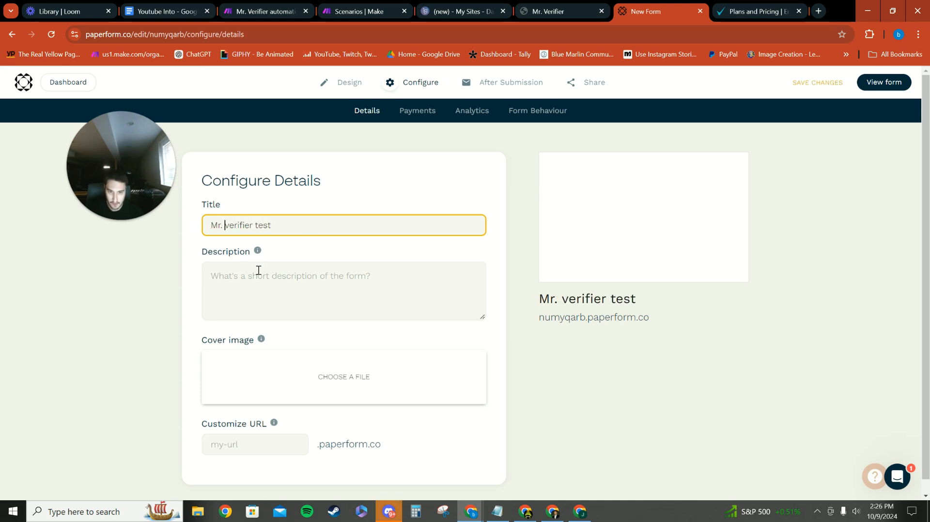
Copy "Verifies Emails" from the published Mr. Verifier site and paste it as the form's description
{"action": "left_click", "coordinate": [557, 11]}
{"action": "left_click_drag", "start_coordinate": [501, 218], "coordinate": [412, 226]}
{"action": "key", "text": "ctrl+c"}
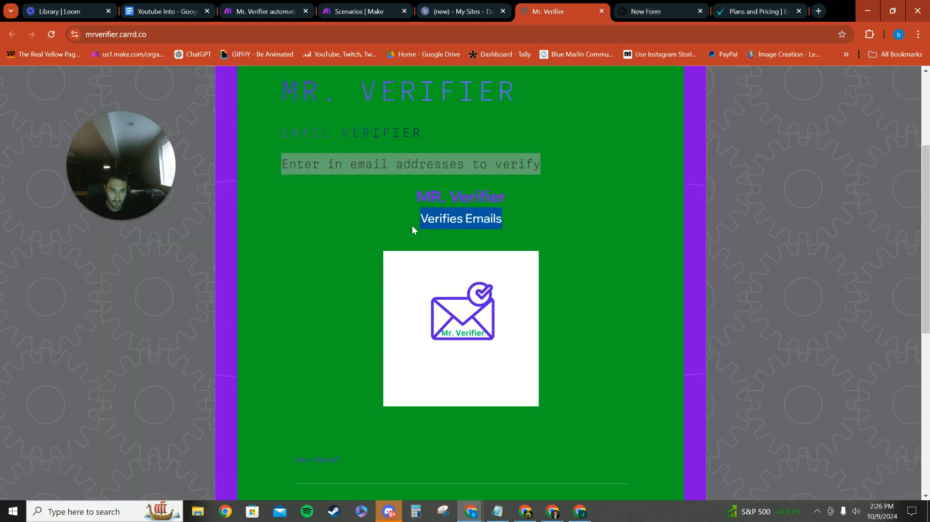
{"action": "left_click", "coordinate": [463, 11]}
{"action": "left_click", "coordinate": [646, 11]}
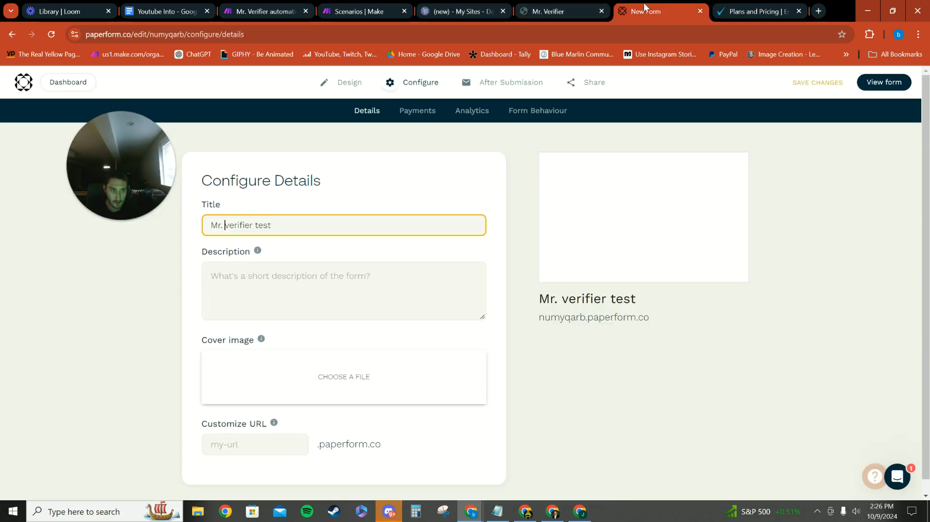
{"action": "left_click", "coordinate": [287, 286]}
{"action": "key", "text": "ctrl+v"}
{"action": "scroll", "coordinate": [357, 334], "scroll_direction": "down", "scroll_amount": 1}
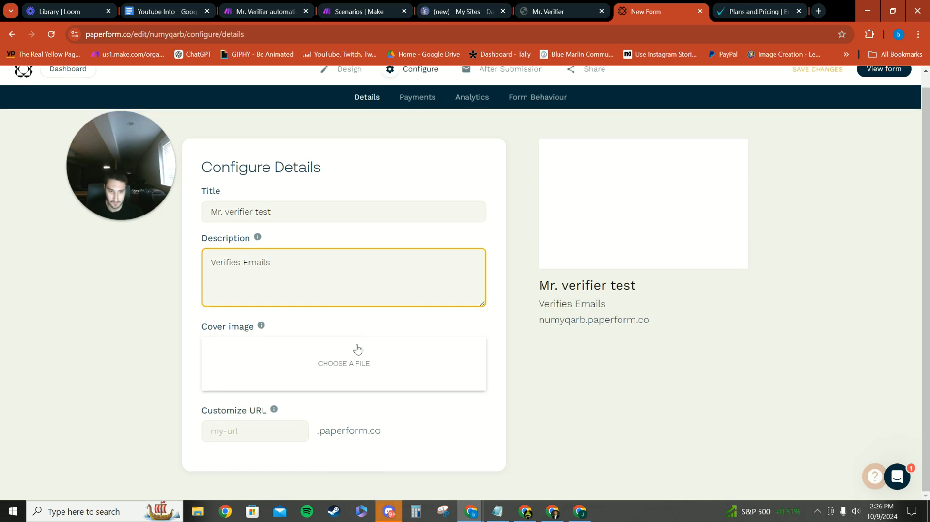
Upload the green and purple badge logo as the form's cover image and remove it again
{"action": "left_click", "coordinate": [363, 343]}
{"action": "left_click", "coordinate": [348, 236]}
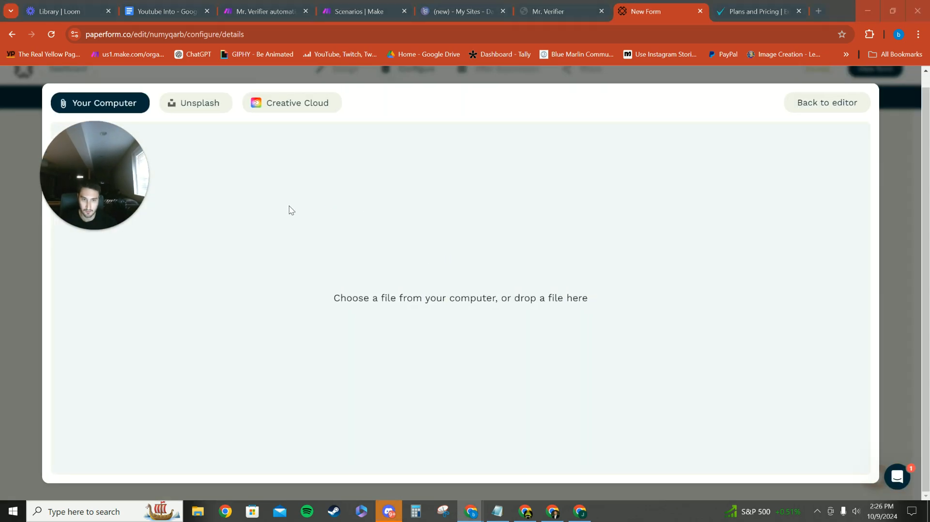
{"action": "double_click", "coordinate": [165, 104]}
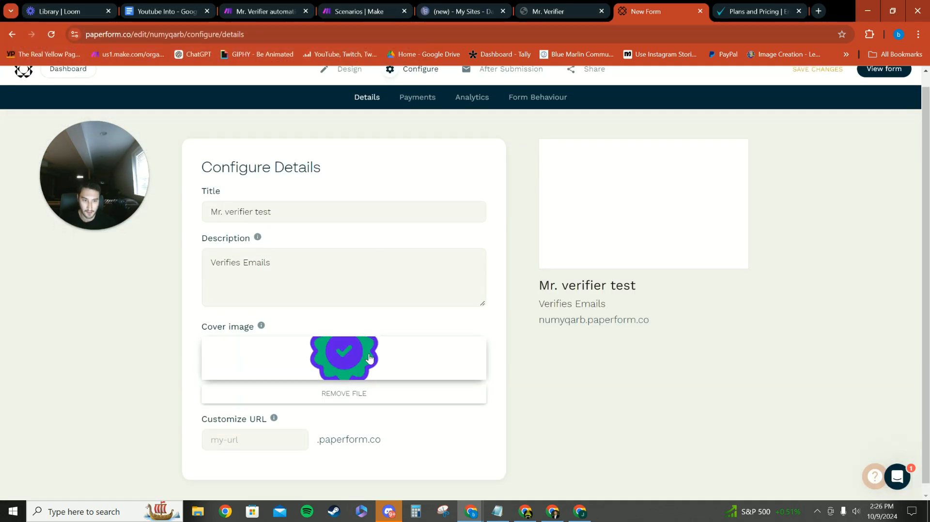
{"action": "left_click", "coordinate": [355, 393]}
Upload the Mr. Verifier envelope logo, "Your paragraph text (2)", from Downloads as the form's cover image
{"action": "left_click", "coordinate": [339, 368]}
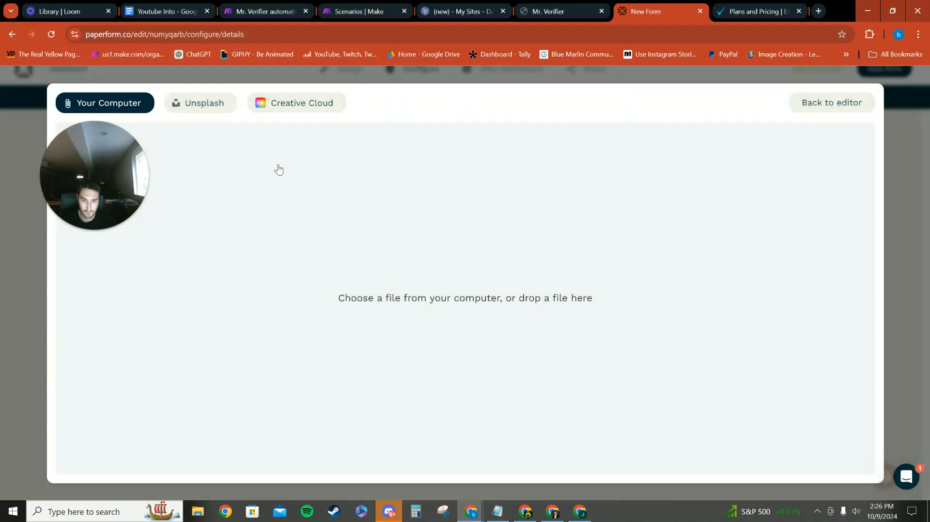
{"action": "left_click", "coordinate": [421, 282]}
{"action": "left_click", "coordinate": [168, 92]}
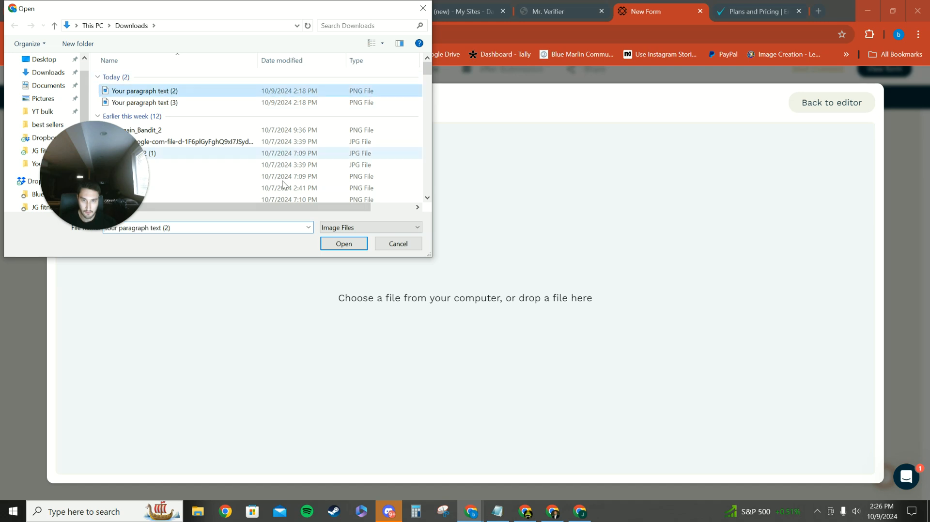
{"action": "left_click", "coordinate": [344, 243]}
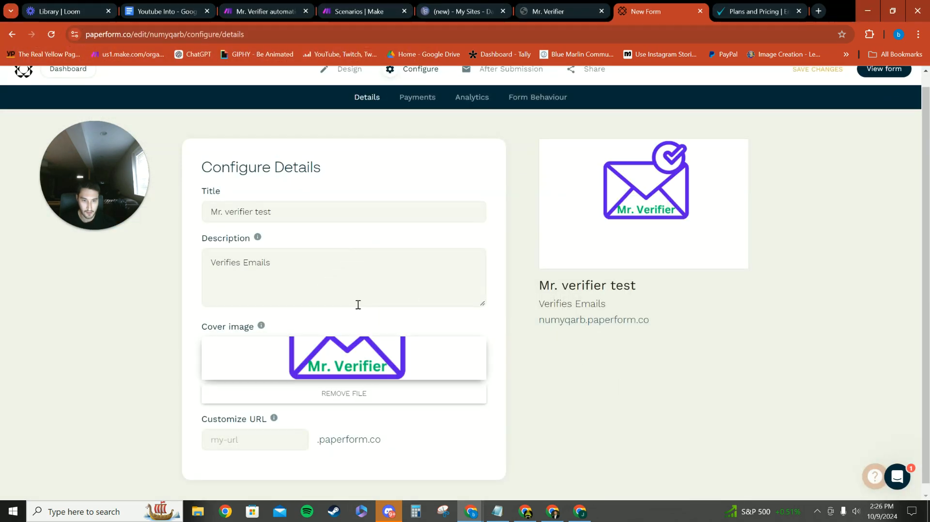
Set the form's custom URL to mrverifiertest on paperform.co
{"action": "left_click", "coordinate": [285, 441]}
{"action": "type", "text": "mrverifi"}
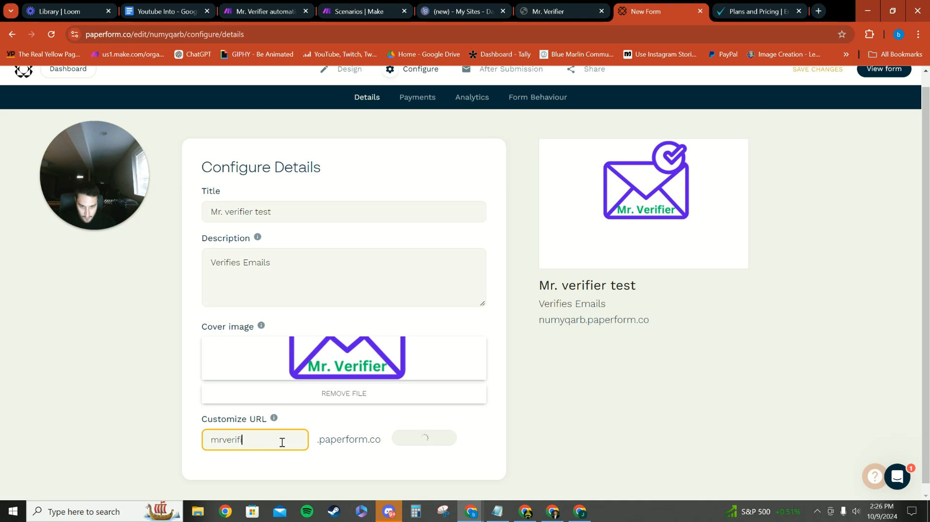
{"action": "type", "text": "ertes"}
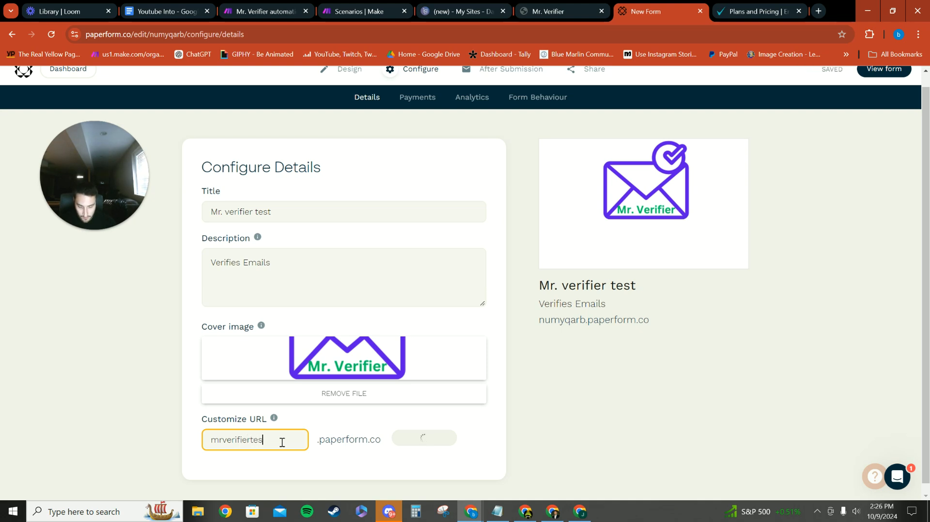
{"action": "type", "text": "t"}
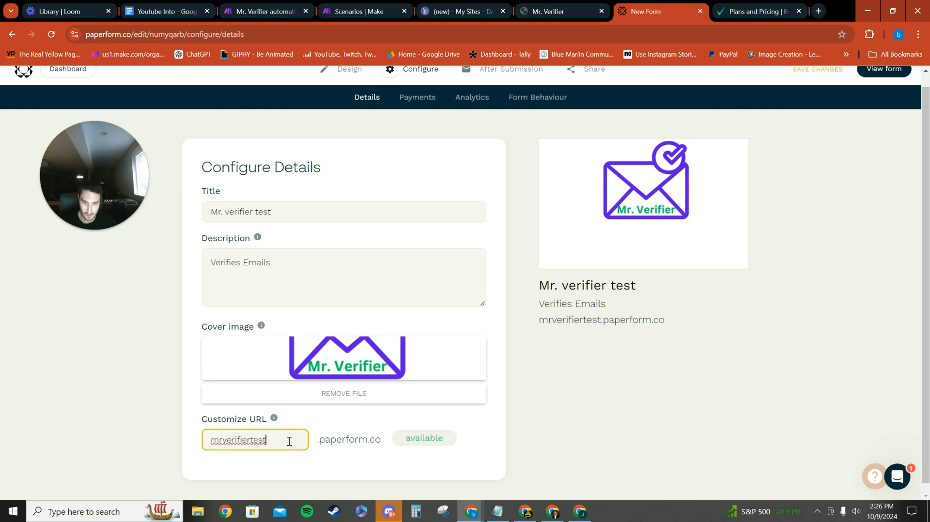
Open the form's payment configuration and select the Blue Marlin Marketing (paypal - live) account
{"action": "scroll", "coordinate": [533, 379], "scroll_direction": "up", "scroll_amount": 1}
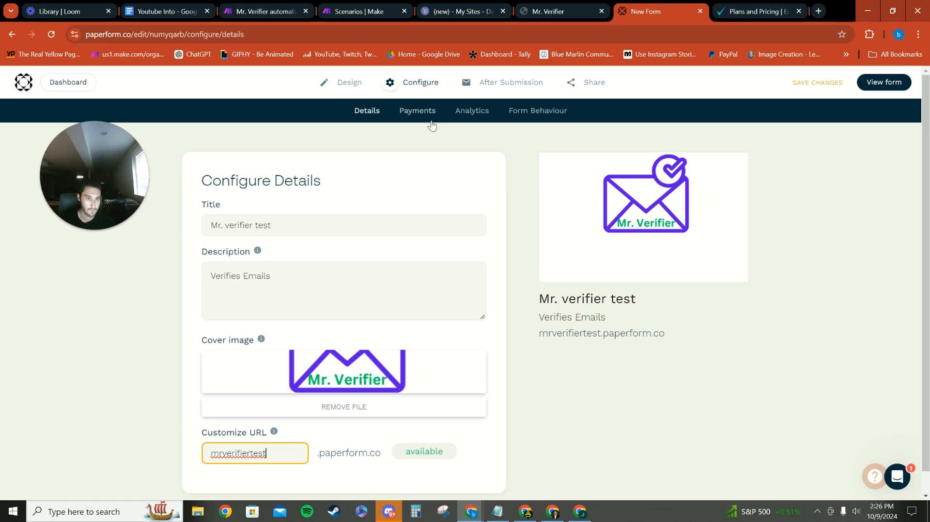
{"action": "left_click", "coordinate": [417, 111]}
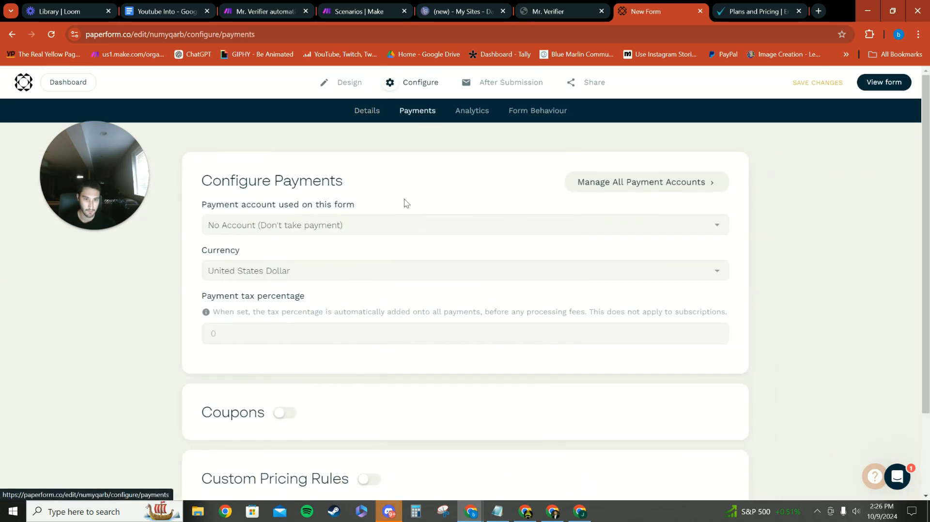
{"action": "left_click", "coordinate": [345, 226]}
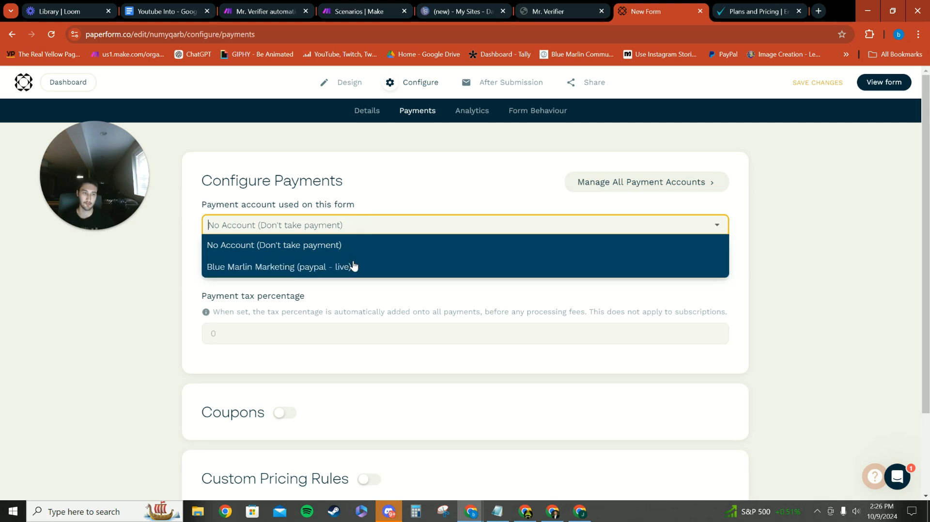
{"action": "left_click", "coordinate": [357, 267]}
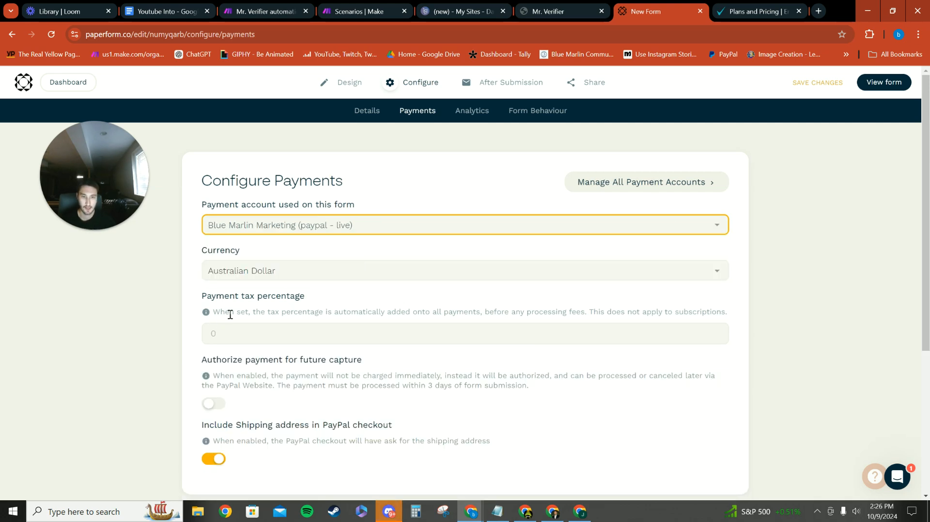
Set the form's payment currency to U.S. Dollar
{"action": "left_click", "coordinate": [285, 273]}
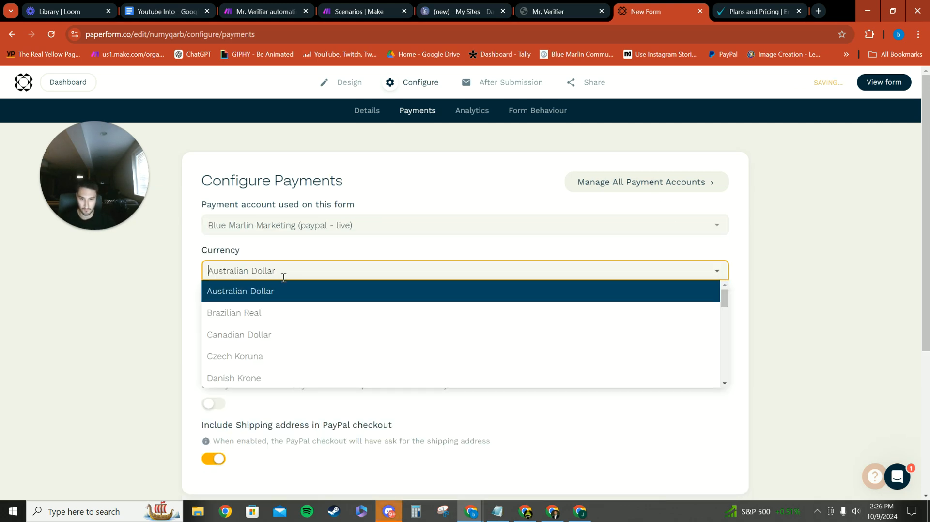
{"action": "left_click", "coordinate": [341, 262]}
{"action": "left_click", "coordinate": [213, 279]}
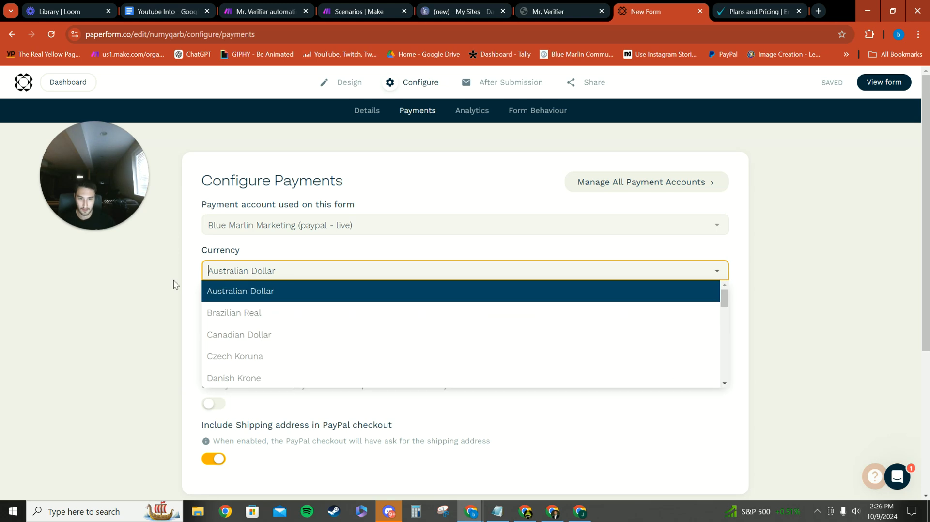
{"action": "type", "text": "Us"}
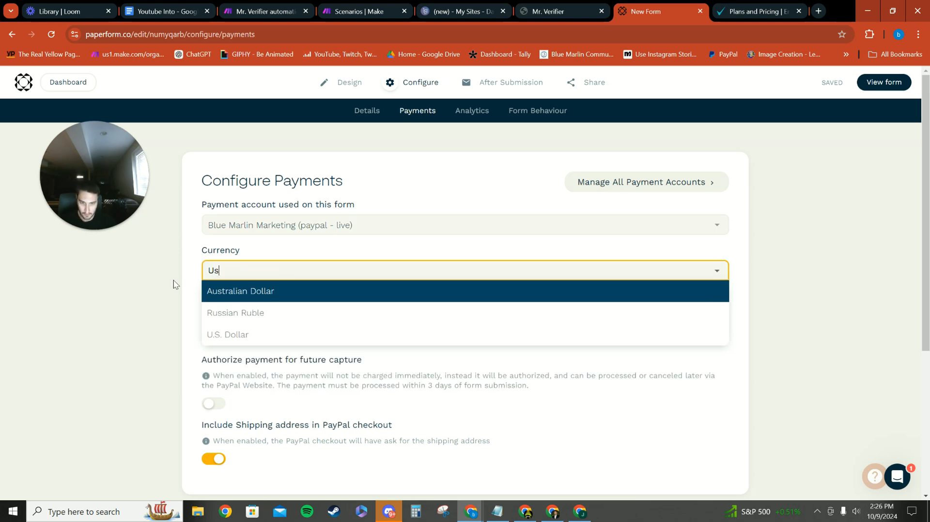
{"action": "left_click", "coordinate": [233, 344]}
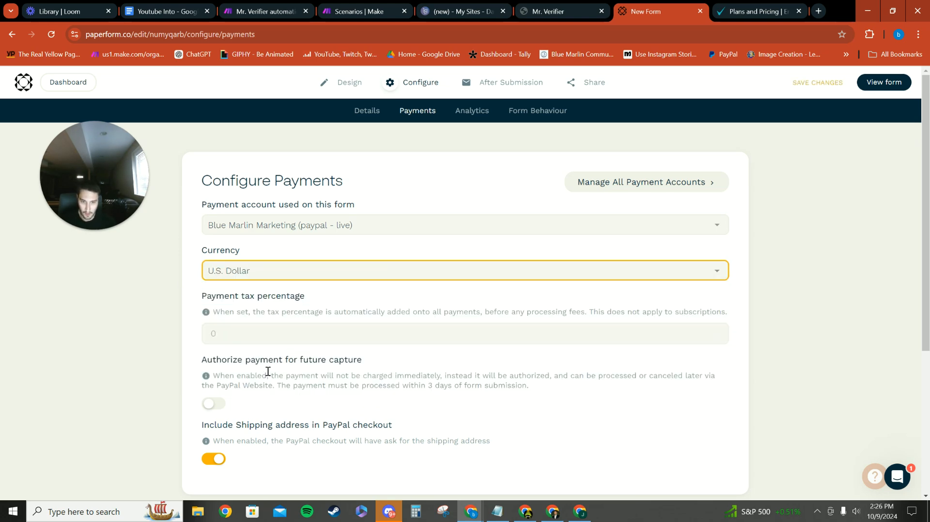
{"action": "scroll", "coordinate": [271, 383], "scroll_direction": "down", "scroll_amount": 2}
{"action": "scroll", "coordinate": [479, 261], "scroll_direction": "up", "scroll_amount": 2}
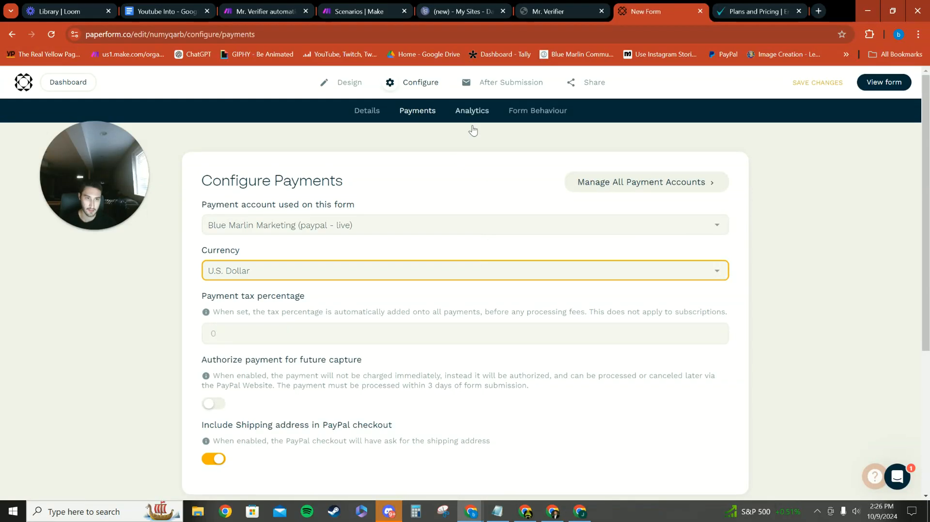
Open the after-submission success page settings and replace the default page title with "Congradulation"
{"action": "left_click", "coordinate": [537, 111]}
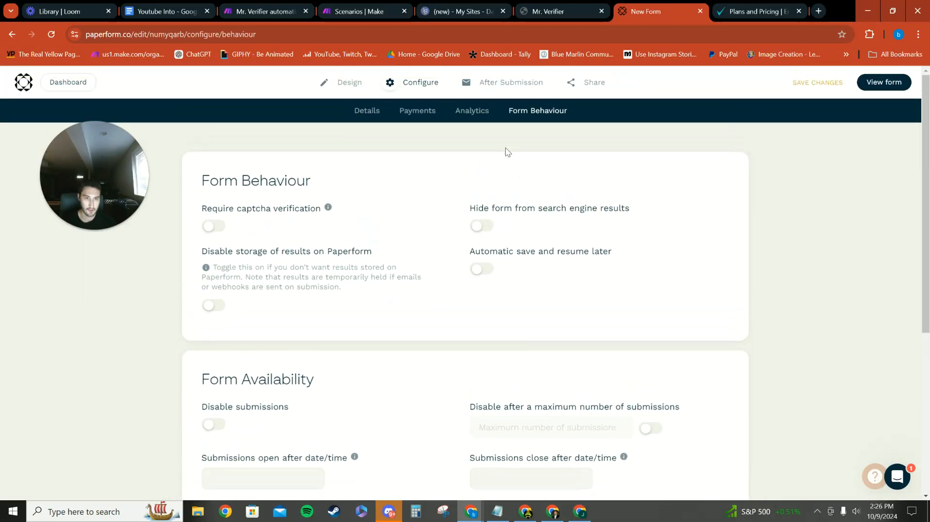
{"action": "left_click", "coordinate": [500, 83]}
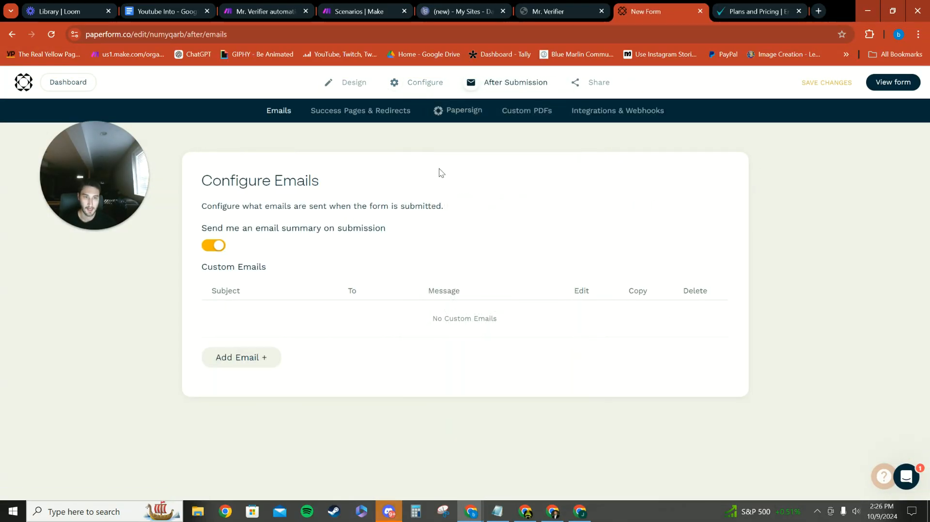
{"action": "left_click", "coordinate": [356, 112]}
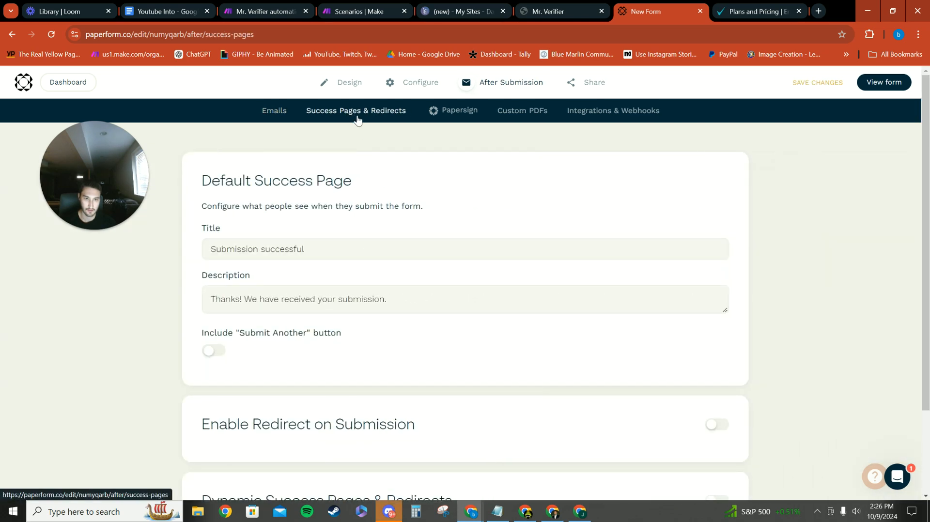
{"action": "triple_click", "coordinate": [356, 256]}
{"action": "key", "text": "BackSpace"}
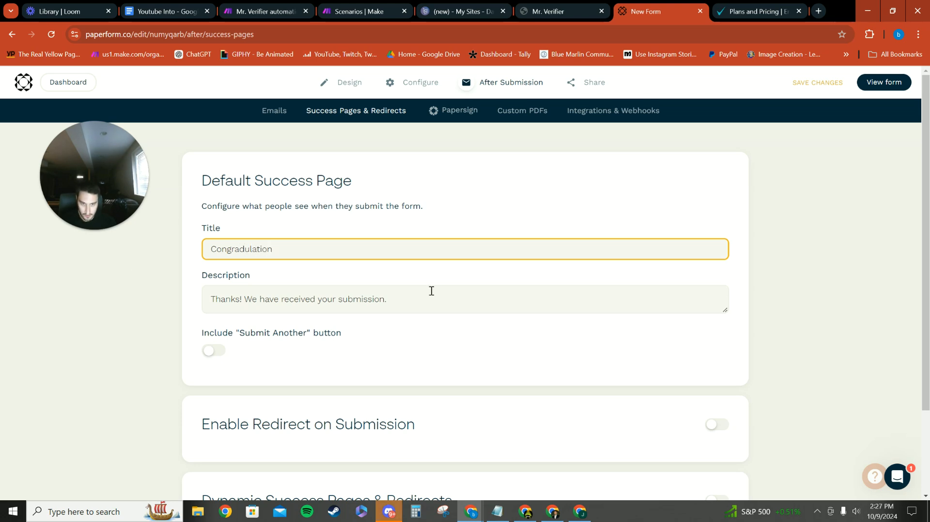
Set the success page description to "You'll receive an email with the output shortly" and include the "Submit Another" button
{"action": "left_click_drag", "start_coordinate": [450, 298], "coordinate": [188, 293]}
{"action": "key", "text": "BackSpace"}
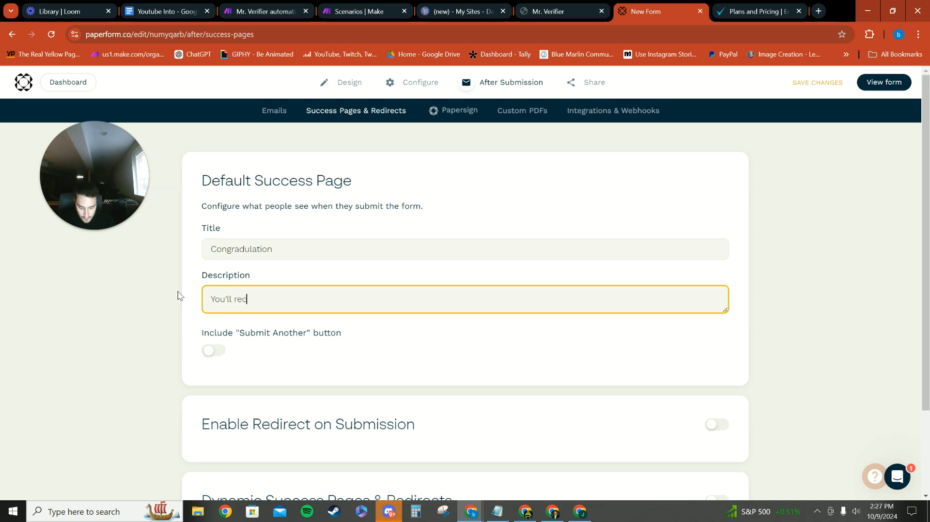
{"action": "type", "text": "You'll receive an email with the output sh"}
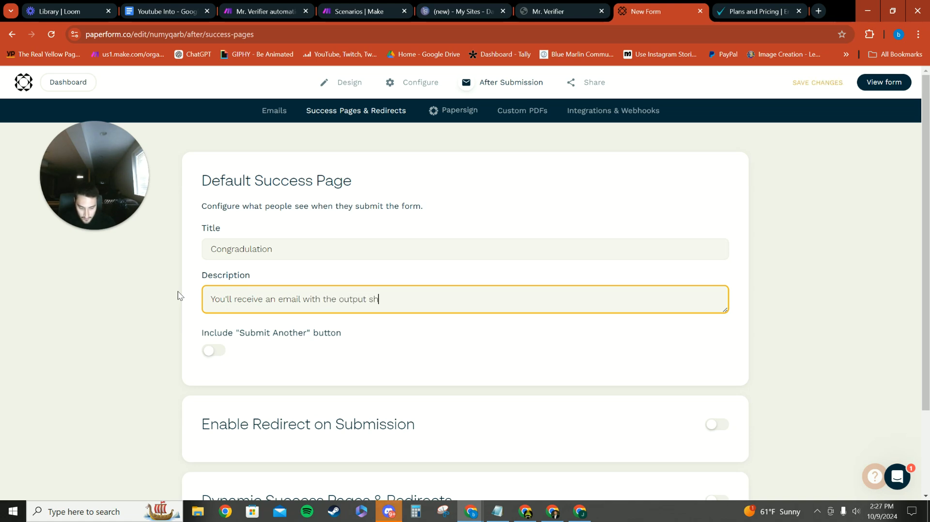
{"action": "left_click", "coordinate": [397, 356]}
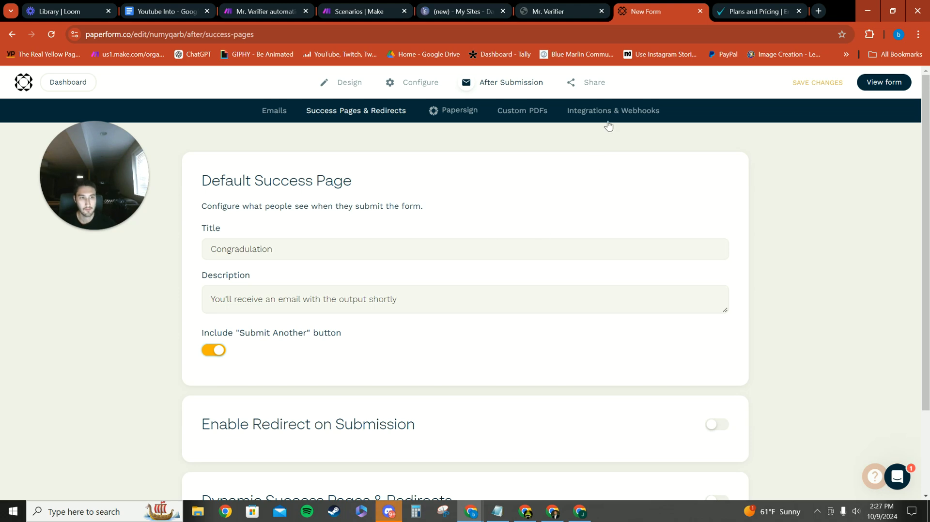
Open the form's embed options and copy the whole inline embed code
{"action": "mouse_move", "coordinate": [595, 83]}
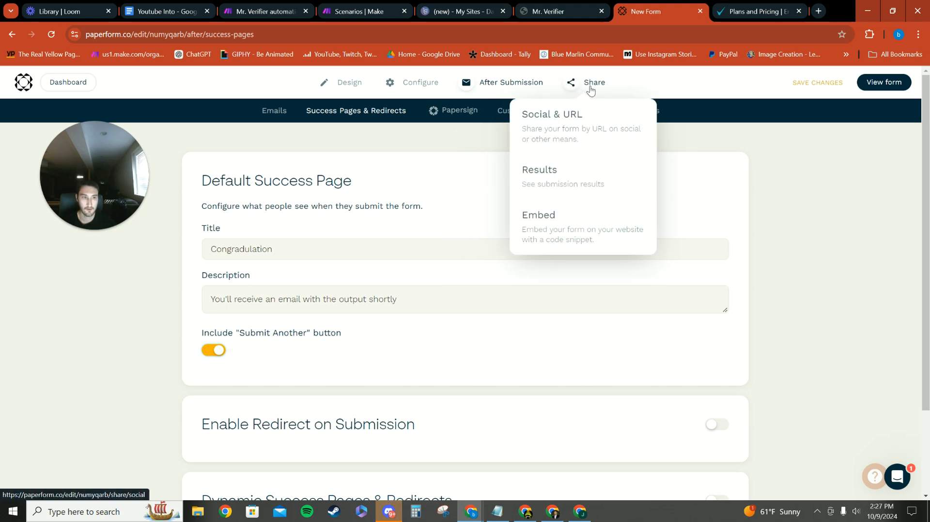
{"action": "left_click", "coordinate": [560, 230]}
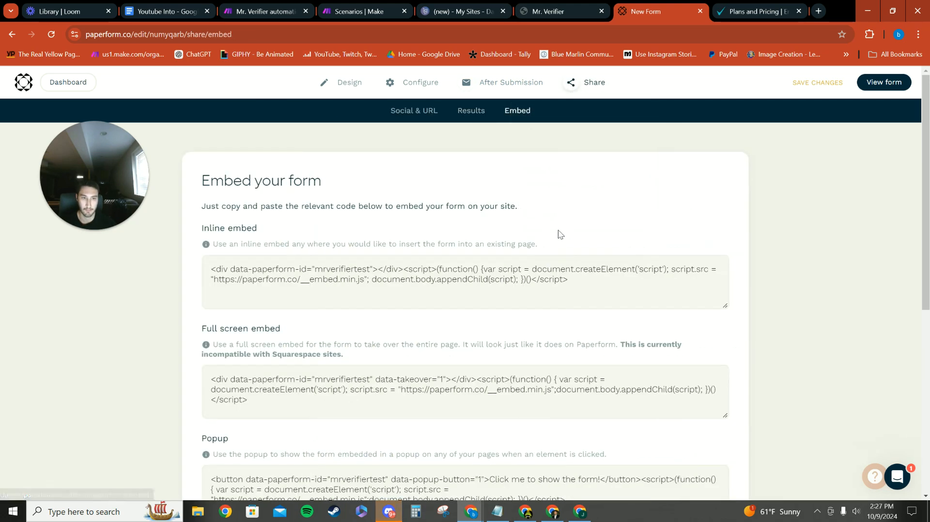
{"action": "left_click_drag", "start_coordinate": [594, 285], "coordinate": [205, 275]}
{"action": "key", "text": "ctrl+c"}
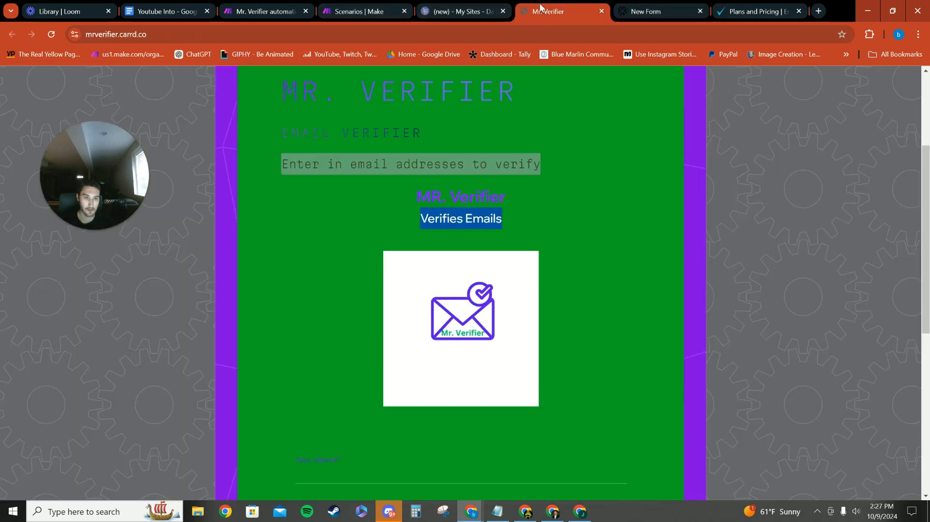
Switch to the Carrd editor, open the empty embed element, and set its label to "Mr. verifier"
{"action": "left_click", "coordinate": [558, 11]}
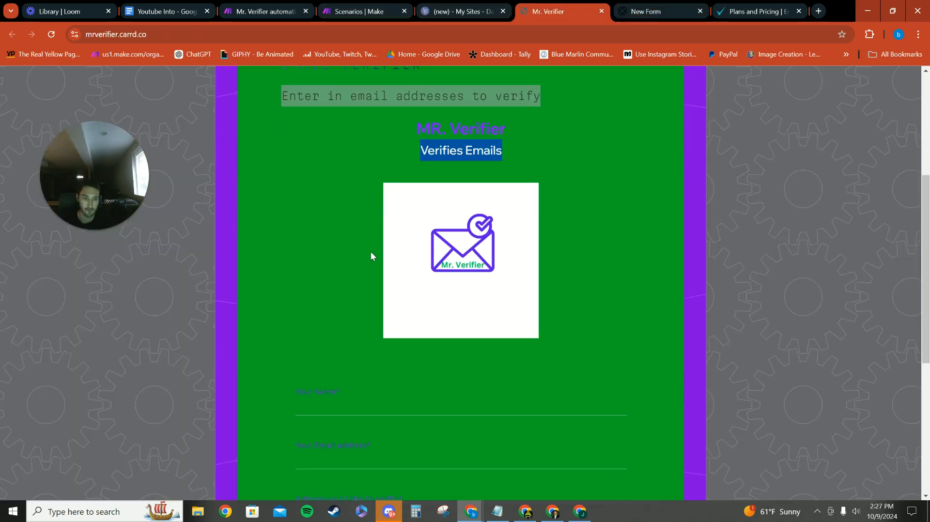
{"action": "scroll", "coordinate": [372, 256], "scroll_direction": "down", "scroll_amount": 2}
{"action": "left_click", "coordinate": [445, 12]}
{"action": "scroll", "coordinate": [413, 228], "scroll_direction": "down", "scroll_amount": 1}
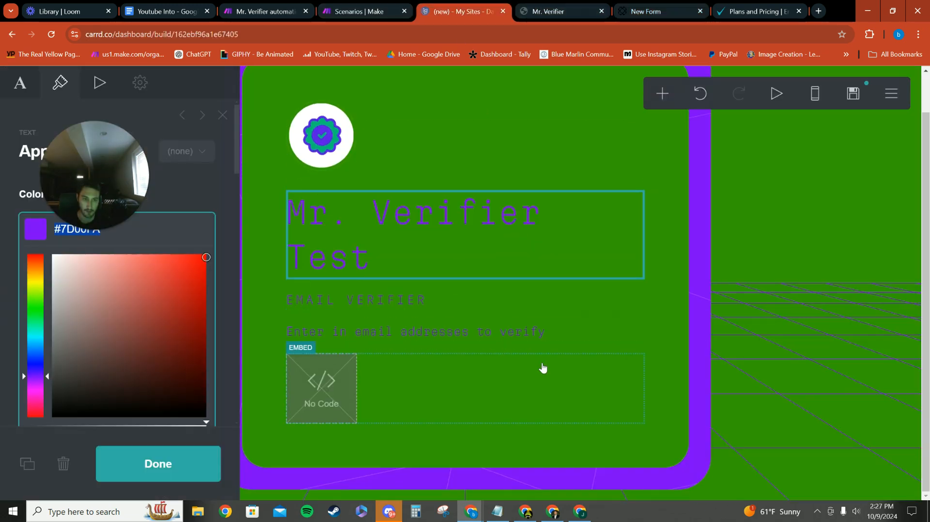
{"action": "left_click", "coordinate": [552, 384]}
{"action": "left_click_drag", "start_coordinate": [145, 175], "coordinate": [528, 123]}
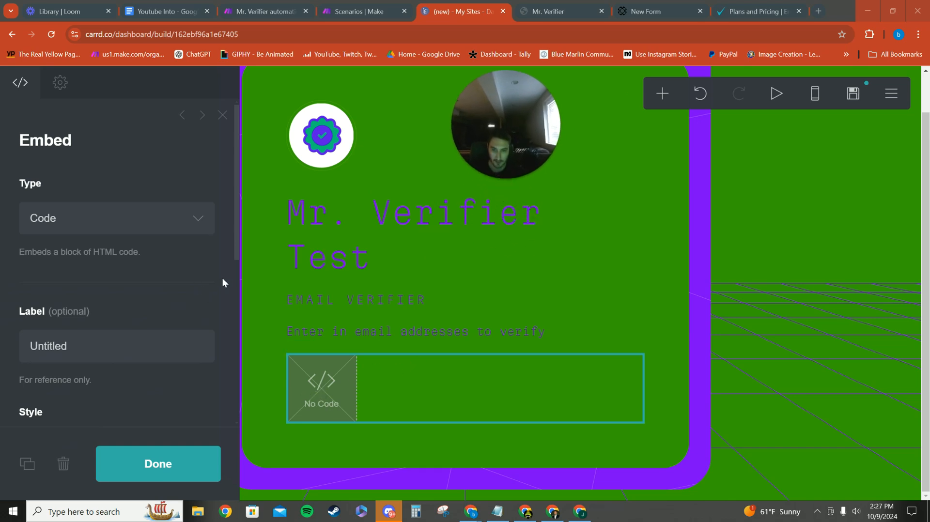
{"action": "scroll", "coordinate": [196, 282], "scroll_direction": "down", "scroll_amount": 3}
{"action": "left_click", "coordinate": [121, 188]}
{"action": "key", "text": "BackSpace"}
{"action": "type", "text": "Mr"}
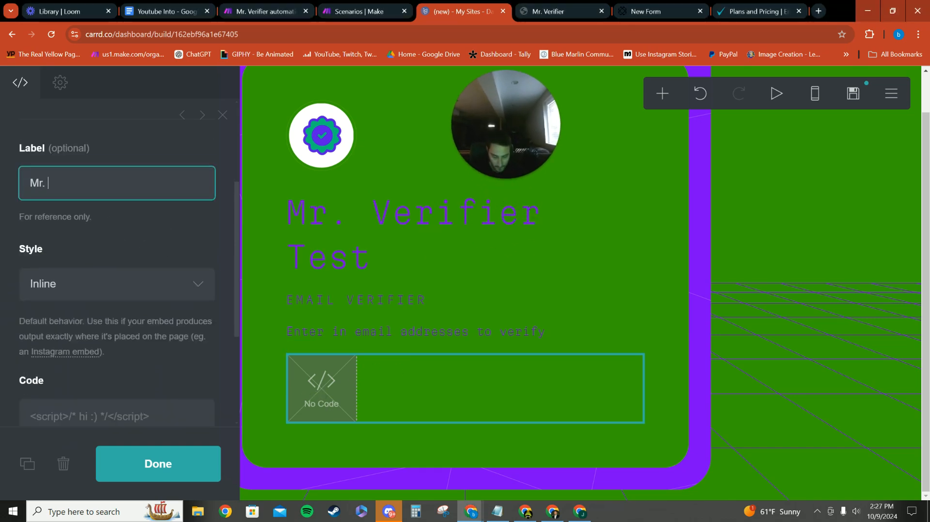
{"action": "type", "text": ". verifier"}
Paste the Paperform inline embed code as the embed element's code and finish editing the element
{"action": "scroll", "coordinate": [48, 143], "scroll_direction": "down", "scroll_amount": 3}
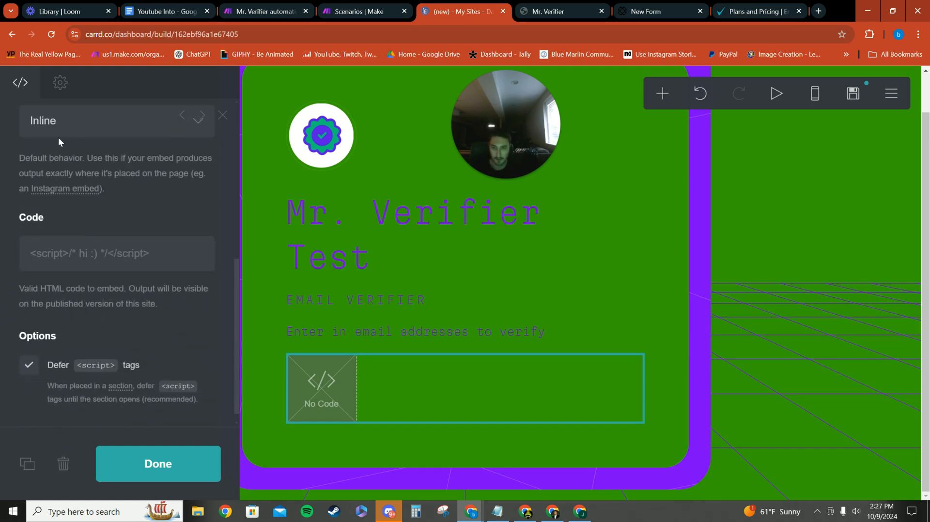
{"action": "left_click", "coordinate": [85, 256]}
{"action": "key", "text": "ctrl+v"}
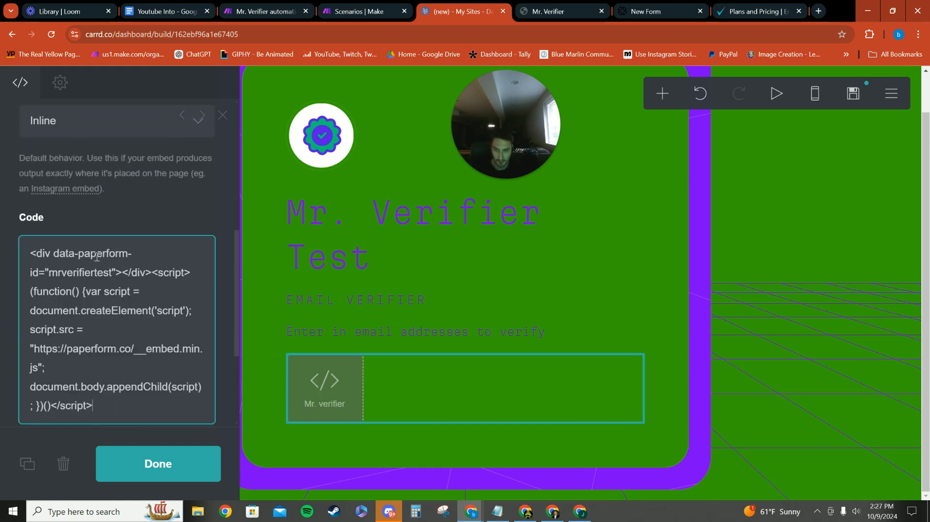
{"action": "left_click", "coordinate": [156, 462]}
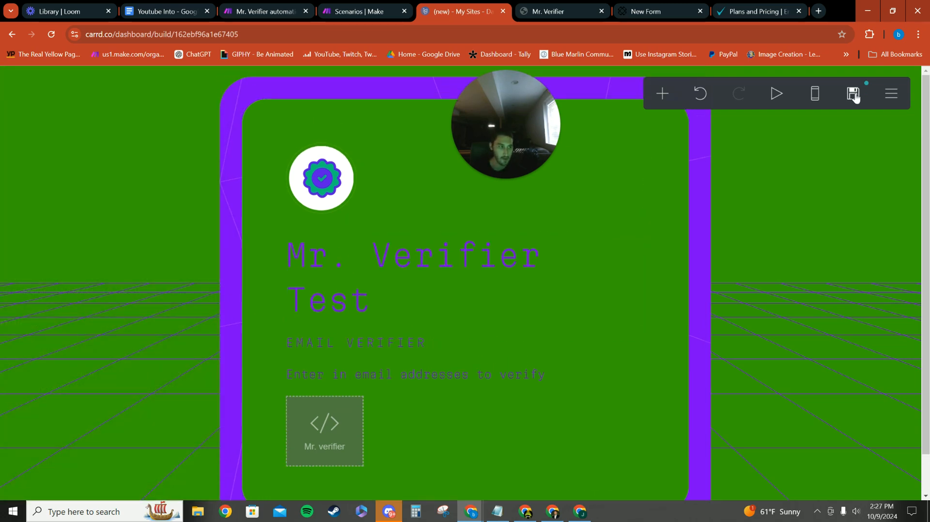
Open the site's publish settings and set the title to "Mr. Verifier Test"
{"action": "left_click", "coordinate": [854, 94]}
{"action": "left_click", "coordinate": [111, 215]}
{"action": "type", "text": "Mr.verifier Test"}
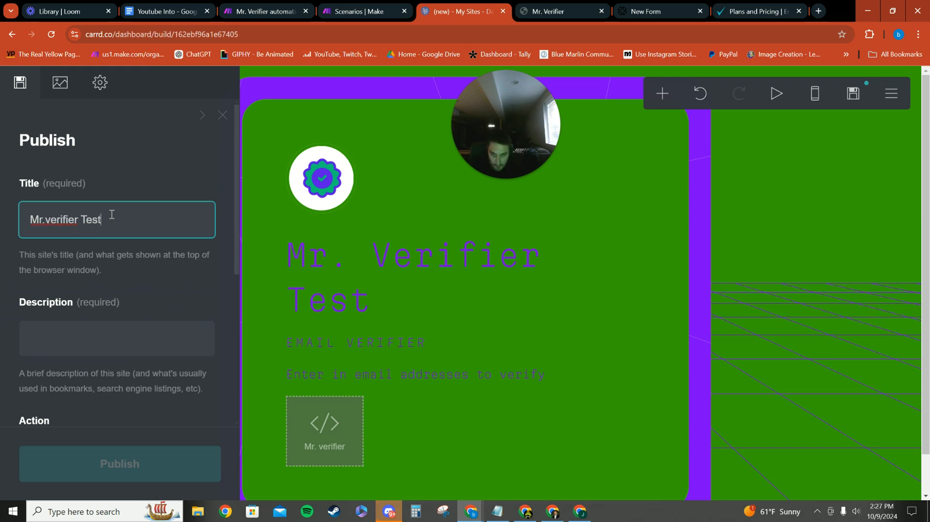
{"action": "key", "text": "BackSpace"}
{"action": "type", "text": "V"}
{"action": "left_click", "coordinate": [49, 219]}
Enter the site's required description in the publish settings
{"action": "scroll", "coordinate": [145, 280], "scroll_direction": "down", "scroll_amount": 2}
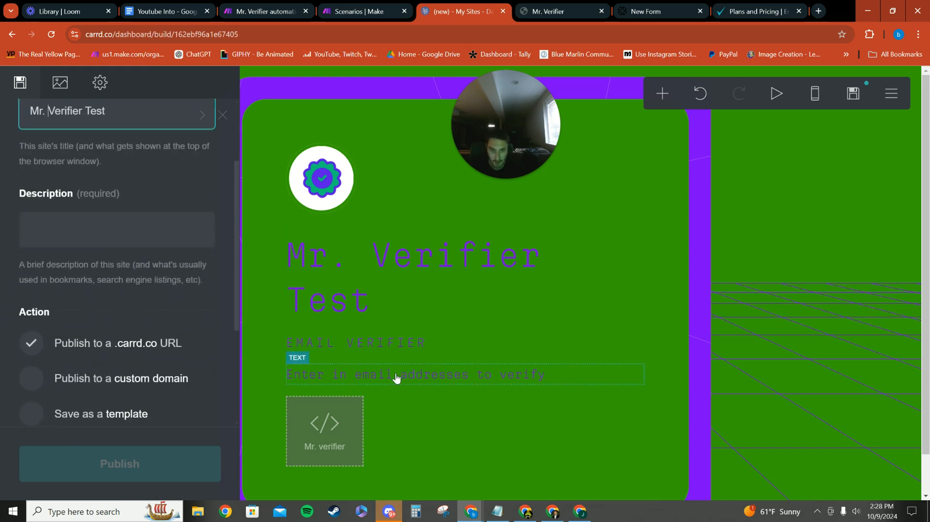
{"action": "left_click", "coordinate": [567, 382]}
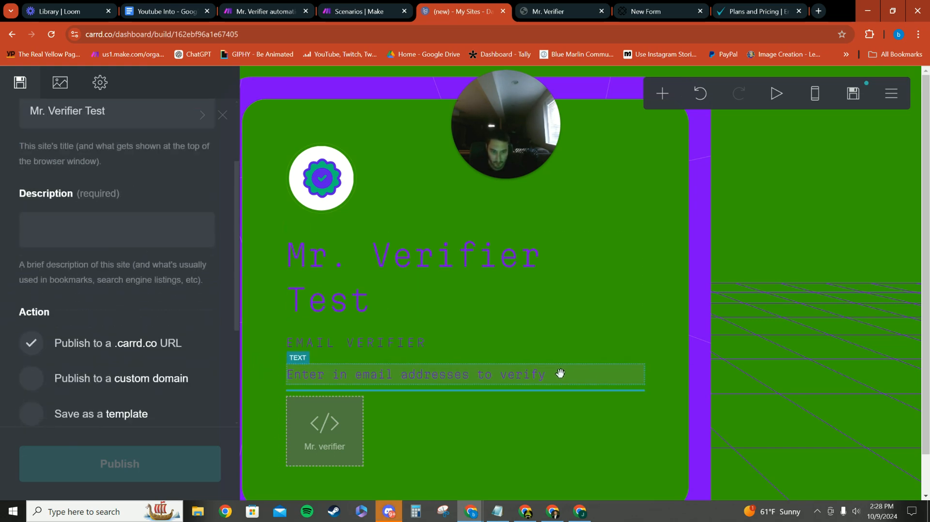
{"action": "left_click", "coordinate": [94, 236]}
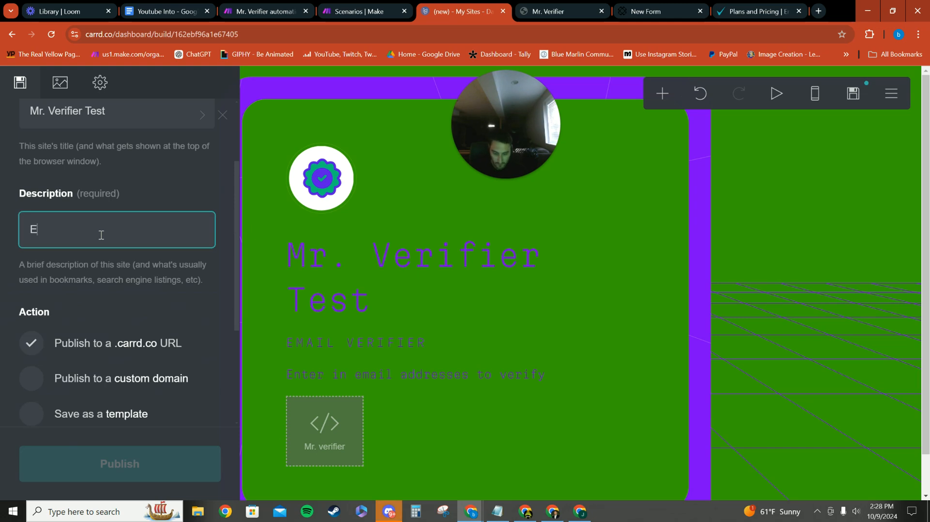
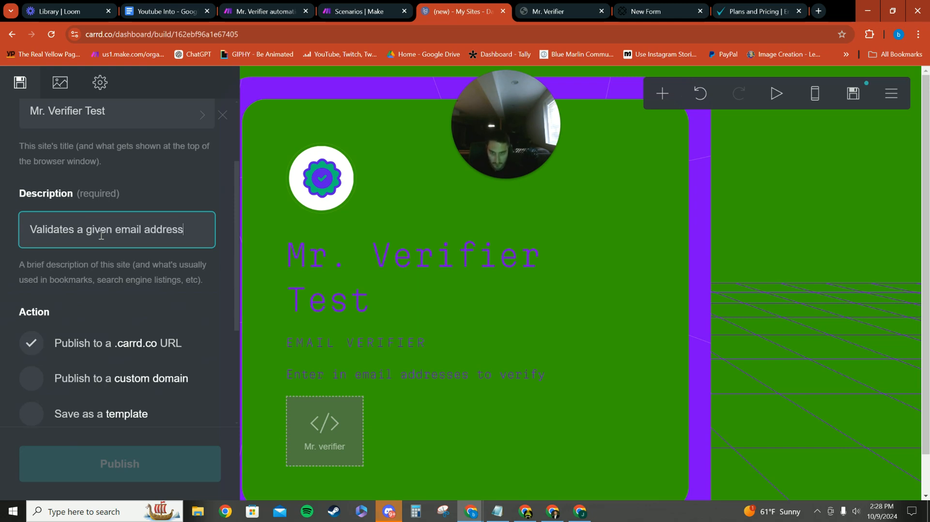
Set the site's .carrd.co URL name to "mrverifiertest" and publish the site
{"action": "scroll", "coordinate": [108, 249], "scroll_direction": "down", "scroll_amount": 4}
{"action": "left_click", "coordinate": [50, 328]}
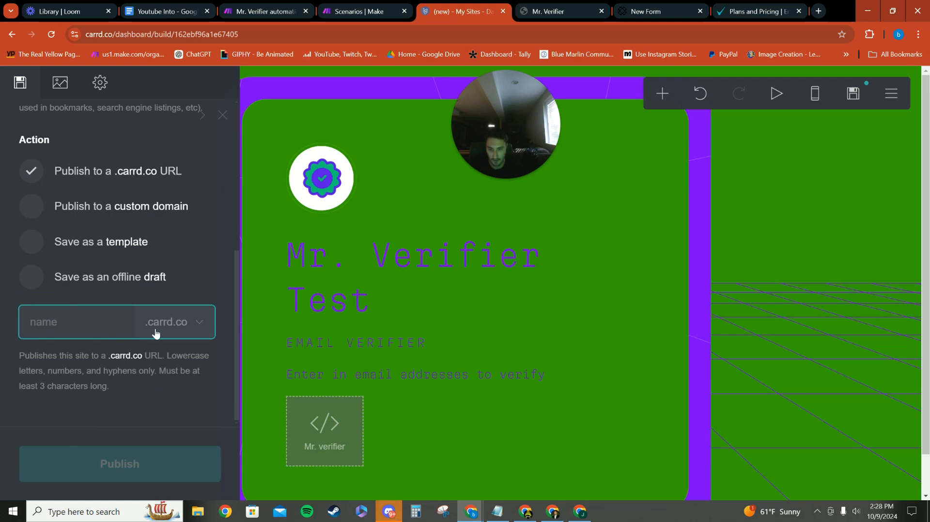
{"action": "left_click", "coordinate": [184, 333]}
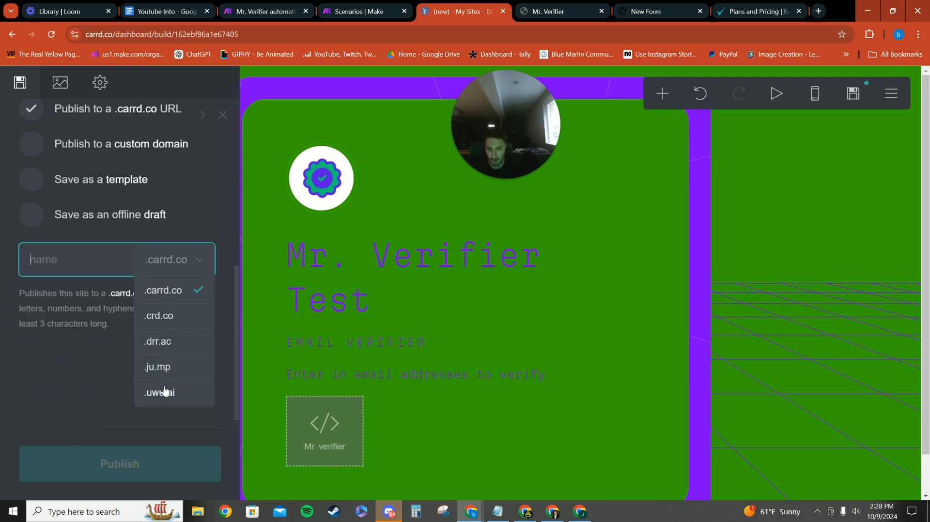
{"action": "left_click", "coordinate": [102, 265]}
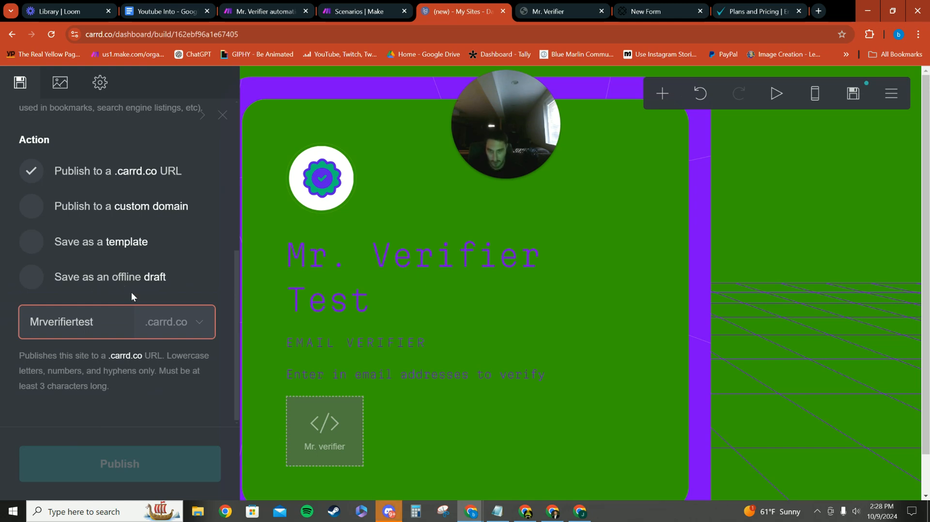
{"action": "left_click", "coordinate": [97, 375]}
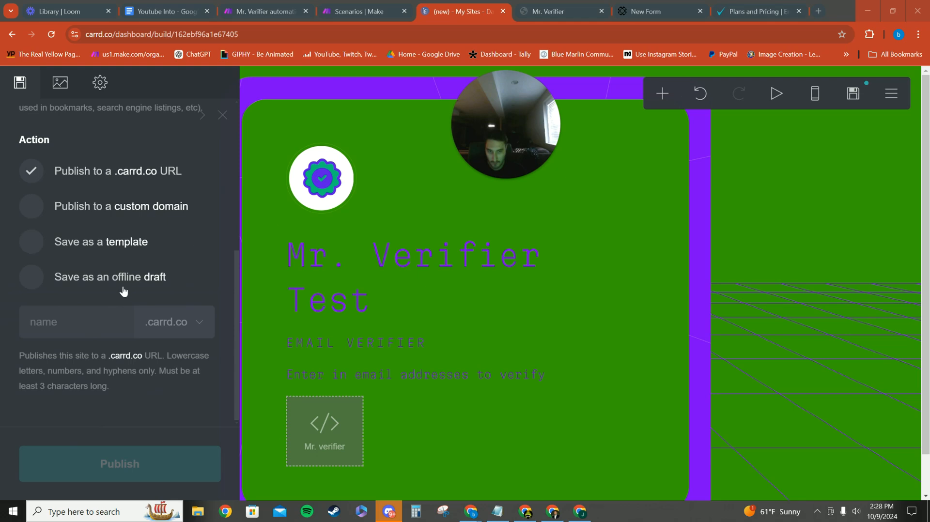
{"action": "left_click", "coordinate": [92, 324]}
{"action": "type", "text": "m"}
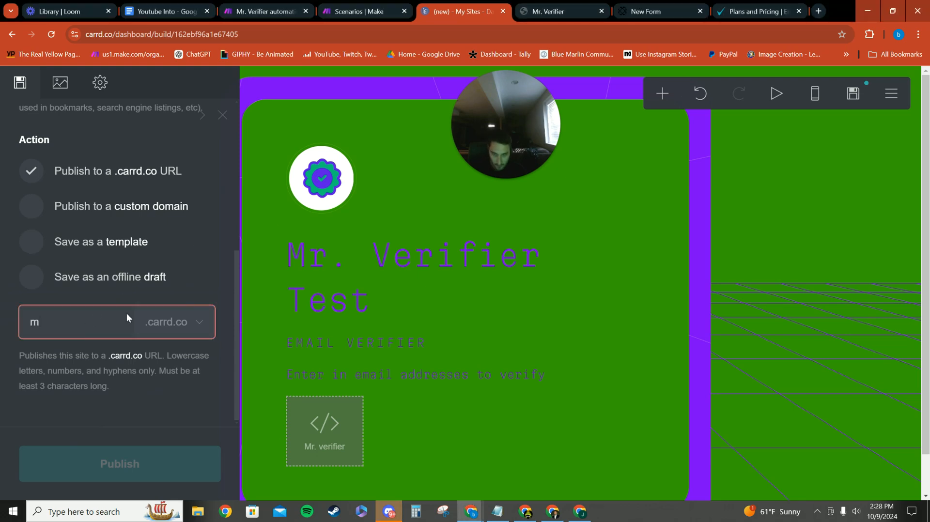
{"action": "type", "text": "rverifier"}
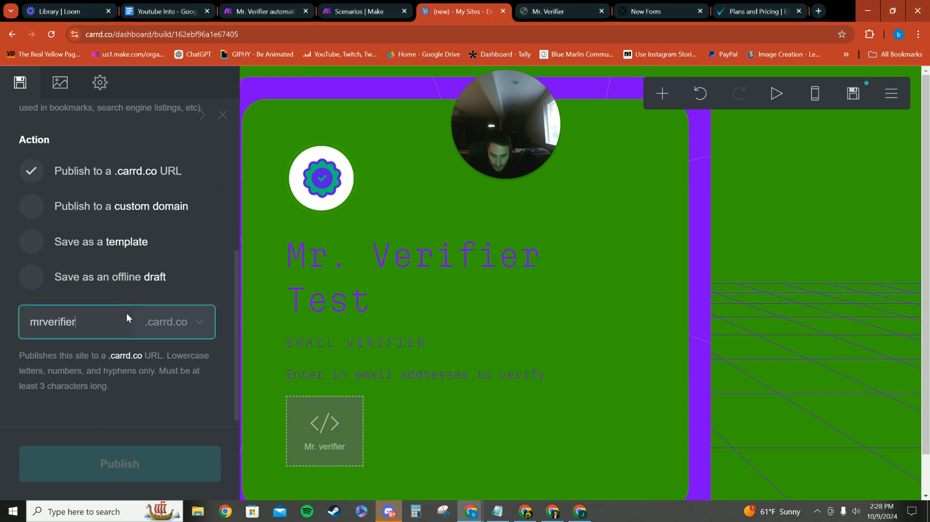
{"action": "type", "text": "test"}
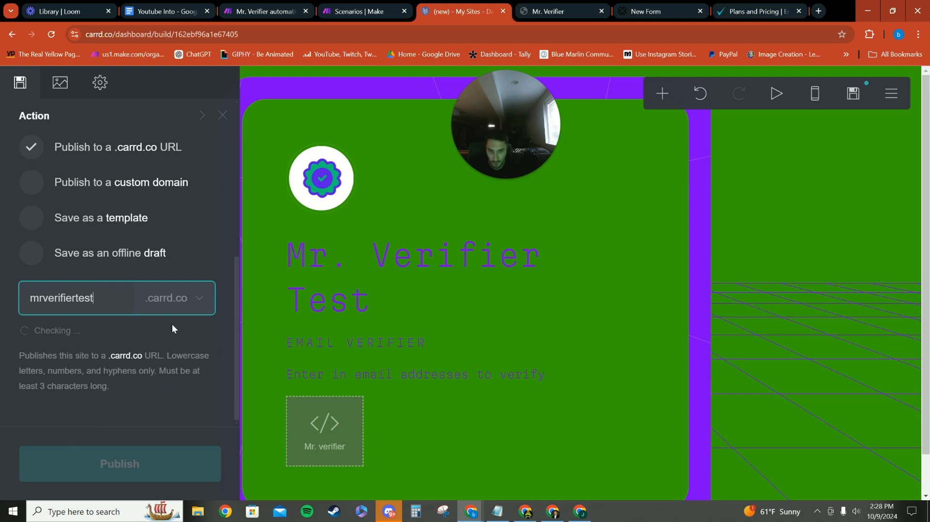
{"action": "left_click", "coordinate": [109, 463]}
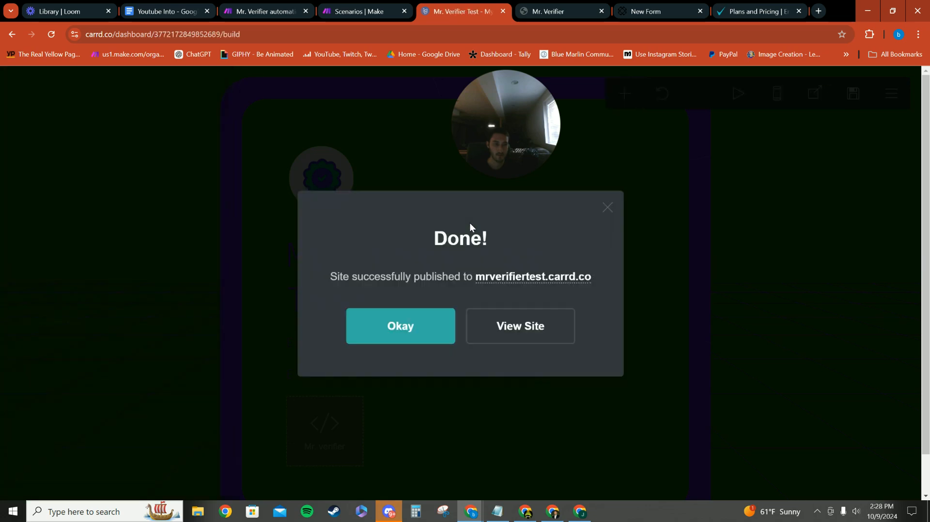
View the published test site and examine its header, embedded form fields and product option
{"action": "left_click", "coordinate": [534, 337]}
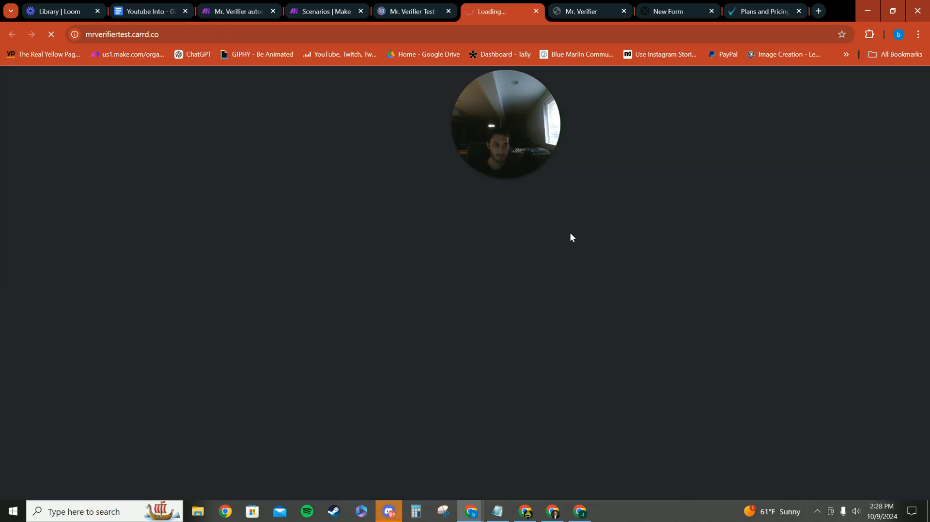
{"action": "mouse_move", "coordinate": [533, 167]}
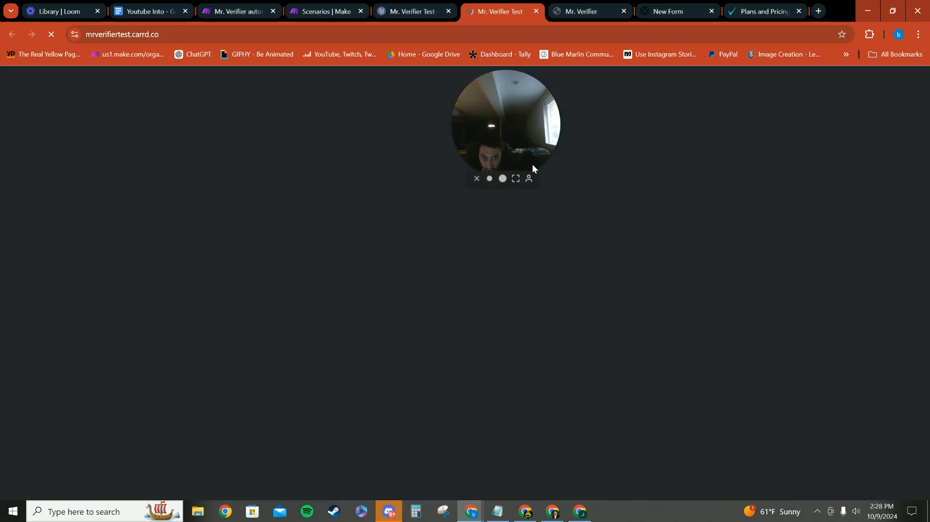
{"action": "left_click_drag", "start_coordinate": [533, 165], "coordinate": [694, 147]}
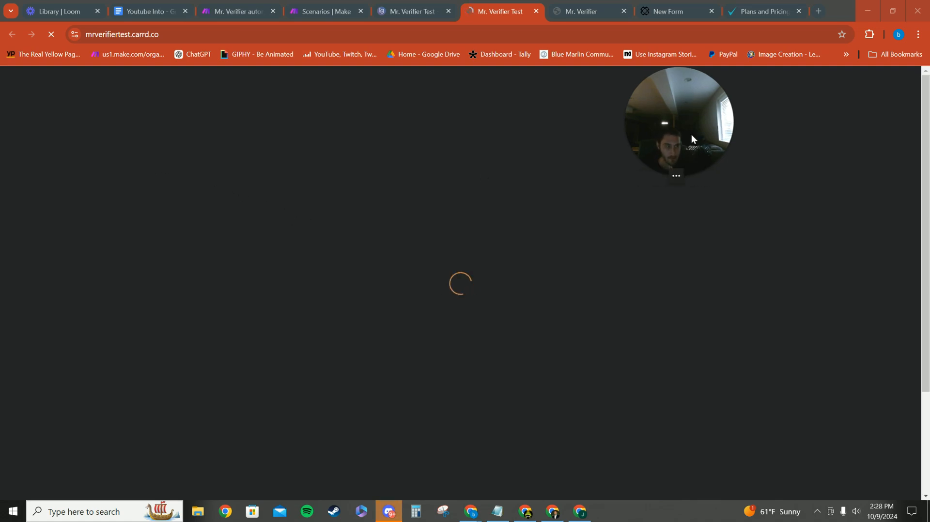
{"action": "left_click_drag", "start_coordinate": [691, 134], "coordinate": [721, 144]}
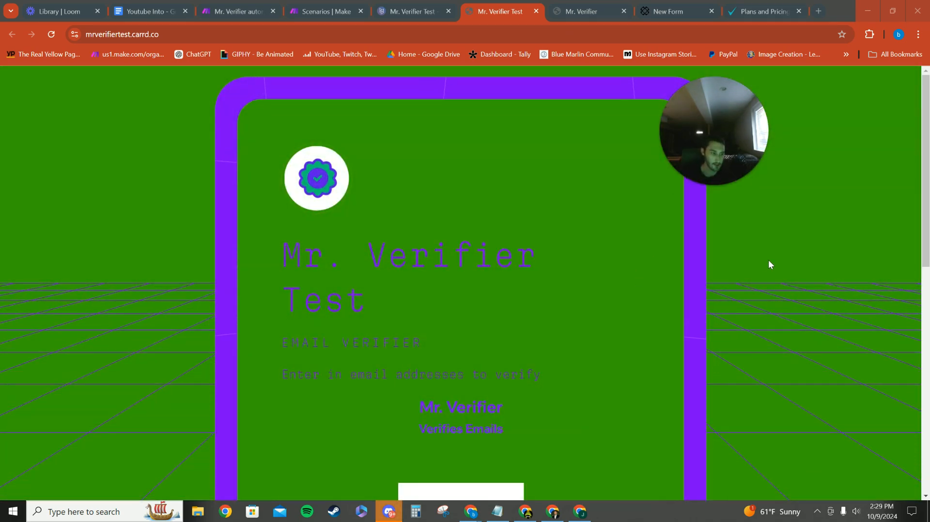
{"action": "scroll", "coordinate": [597, 303], "scroll_direction": "down", "scroll_amount": 10}
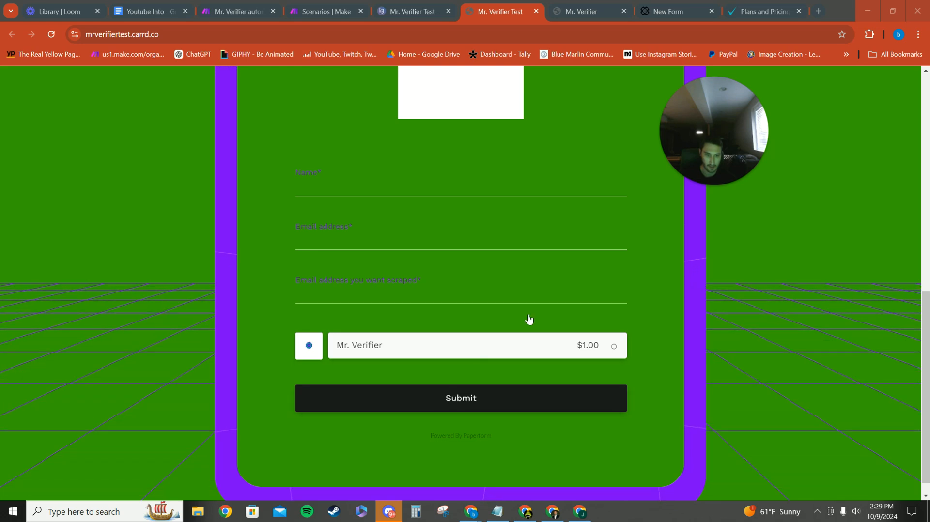
{"action": "left_click", "coordinate": [541, 344]}
{"action": "left_click", "coordinate": [477, 325]}
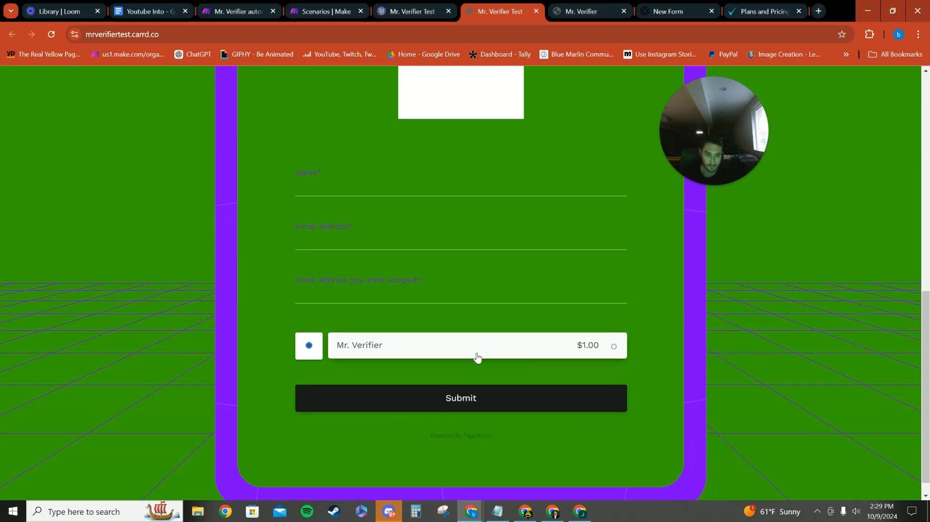
{"action": "scroll", "coordinate": [348, 288], "scroll_direction": "up", "scroll_amount": 7}
{"action": "scroll", "coordinate": [348, 287], "scroll_direction": "up", "scroll_amount": 3}
{"action": "scroll", "coordinate": [354, 286], "scroll_direction": "down", "scroll_amount": 10}
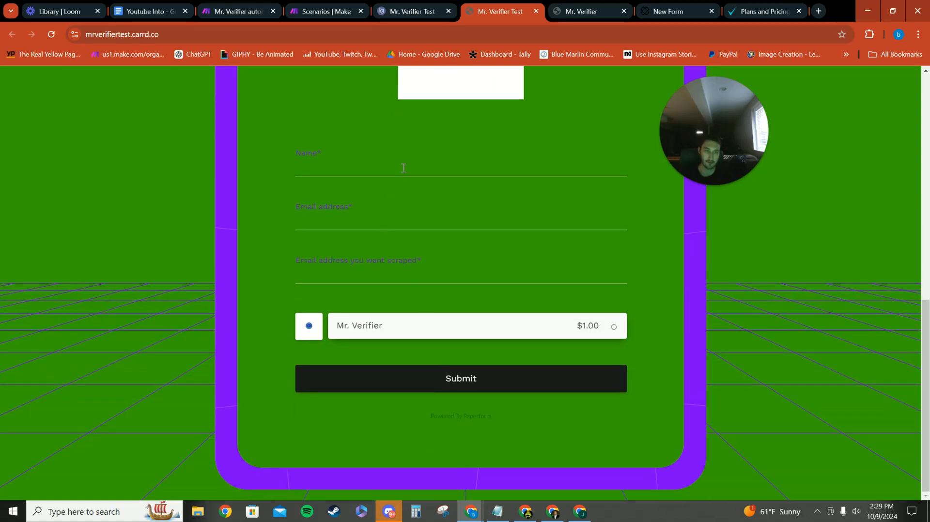
{"action": "scroll", "coordinate": [370, 201], "scroll_direction": "up", "scroll_amount": 9}
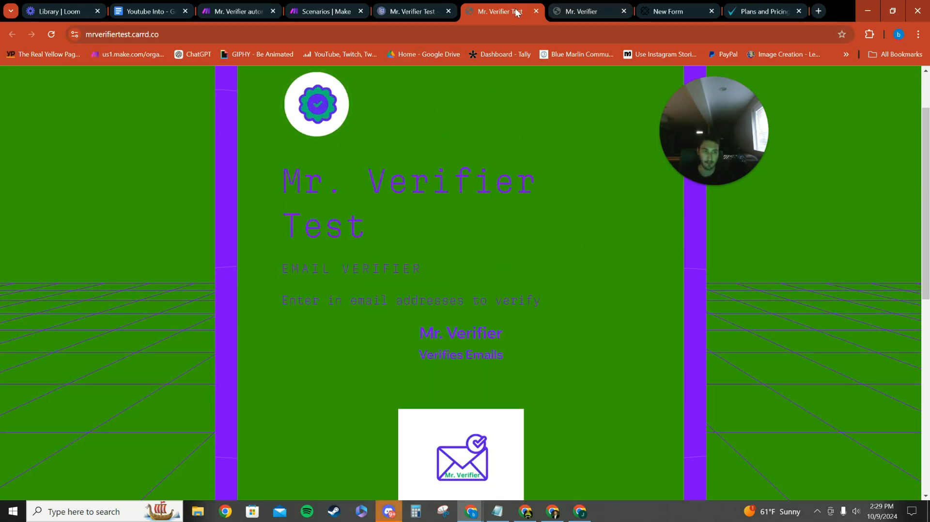
Close the test site and examine the existing Mr. Verifier site's form for comparison
{"action": "left_click", "coordinate": [536, 10]}
{"action": "left_click", "coordinate": [517, 10]}
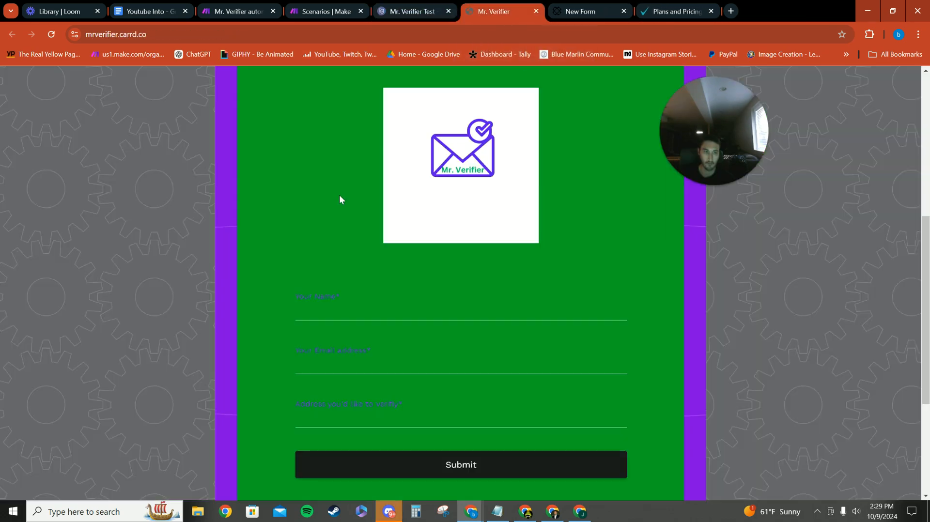
{"action": "scroll", "coordinate": [401, 284], "scroll_direction": "down", "scroll_amount": 4}
{"action": "left_click", "coordinate": [410, 223]}
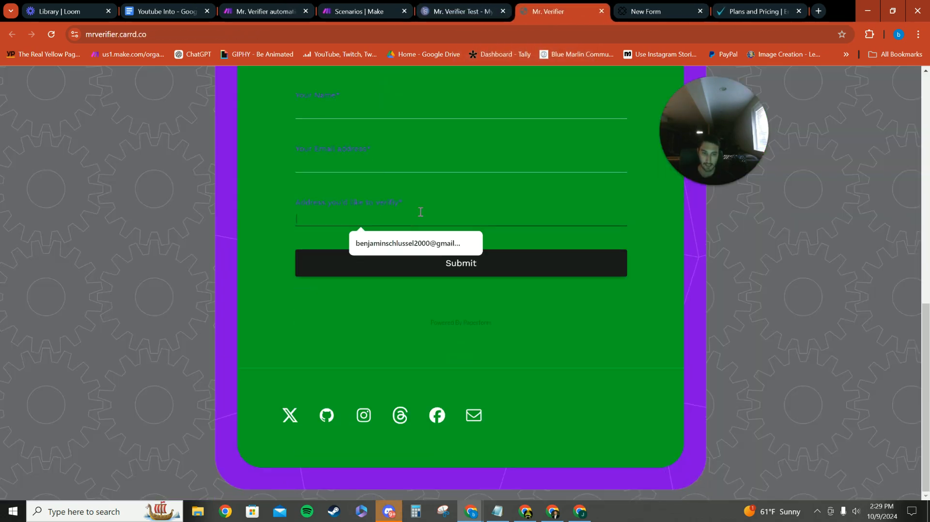
{"action": "scroll", "coordinate": [271, 165], "scroll_direction": "up", "scroll_amount": 5}
{"action": "scroll", "coordinate": [441, 324], "scroll_direction": "up", "scroll_amount": 5}
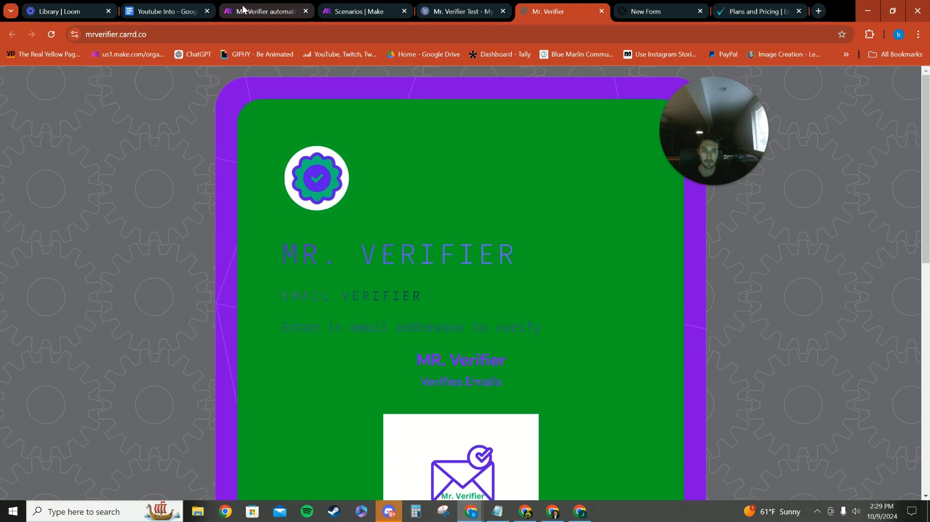
Switch to Make and create a new scenario that starts with the Paperform New Submission trigger
{"action": "left_click", "coordinate": [259, 11]}
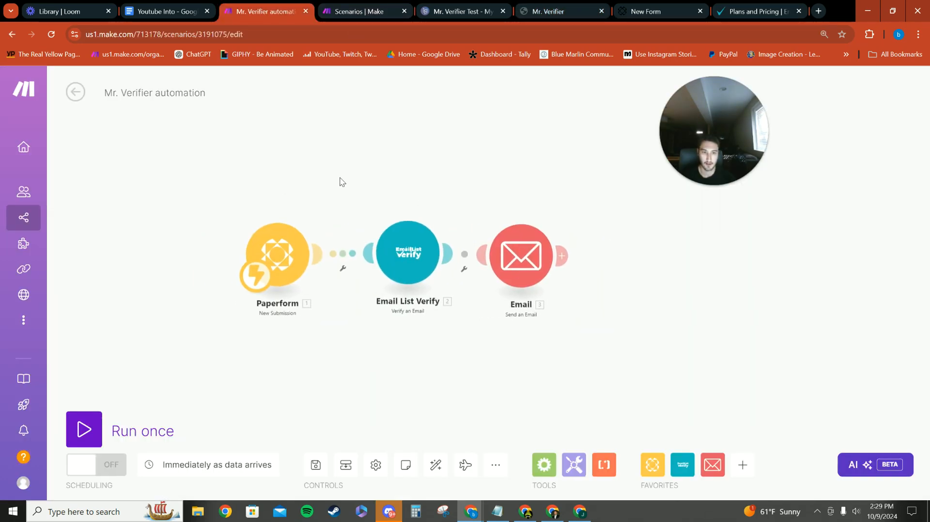
{"action": "left_click", "coordinate": [361, 11]}
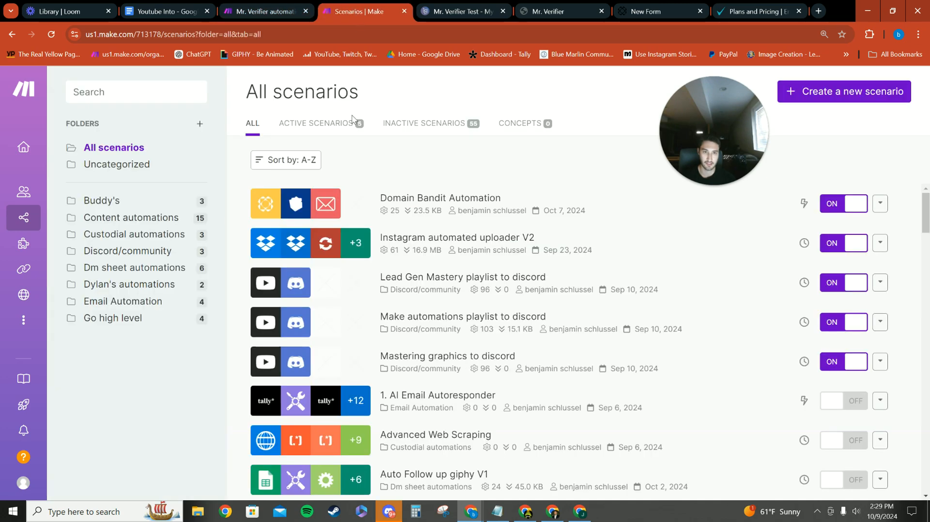
{"action": "left_click", "coordinate": [844, 91]}
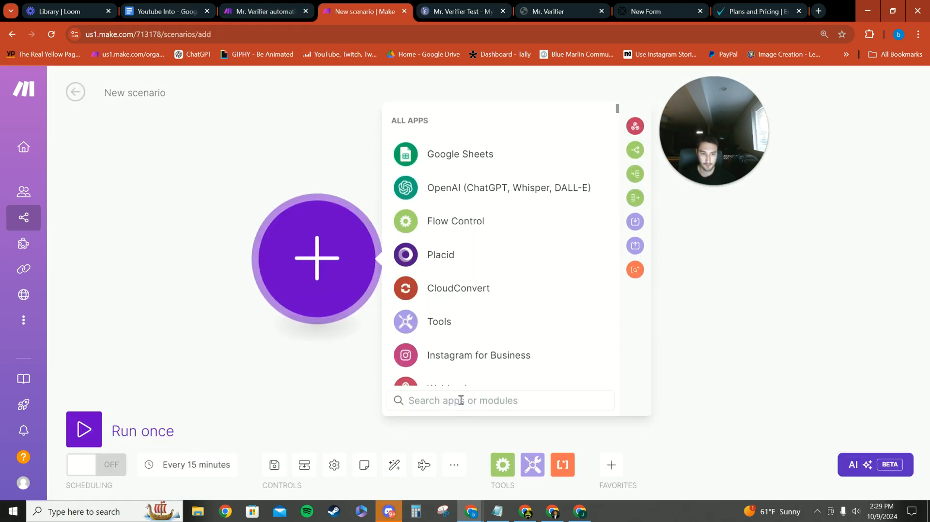
{"action": "type", "text": "pap"}
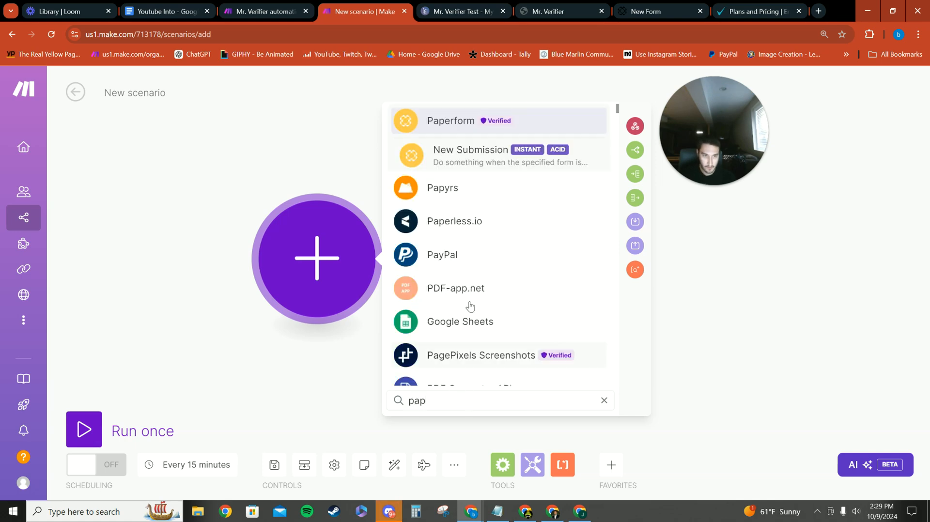
{"action": "left_click", "coordinate": [466, 160]}
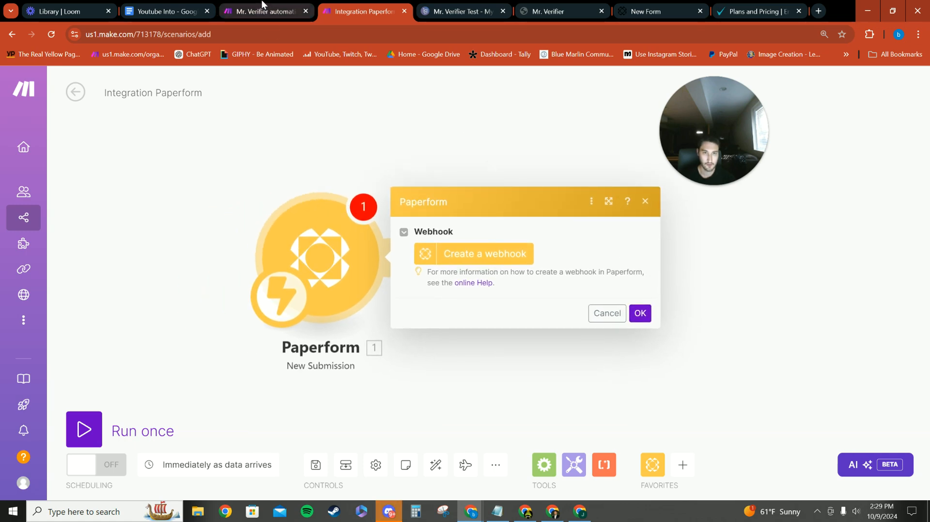
Check the Paperform module's webhook settings in the existing Mr. Verifier automation and return to the new scenario
{"action": "left_click", "coordinate": [264, 11]}
{"action": "left_click", "coordinate": [301, 236]}
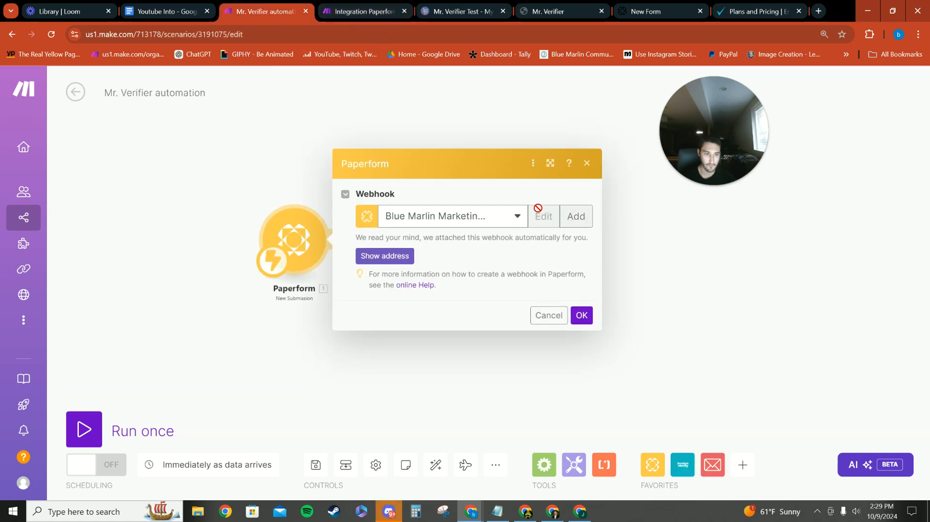
{"action": "left_click", "coordinate": [352, 117]}
{"action": "left_click", "coordinate": [369, 10]}
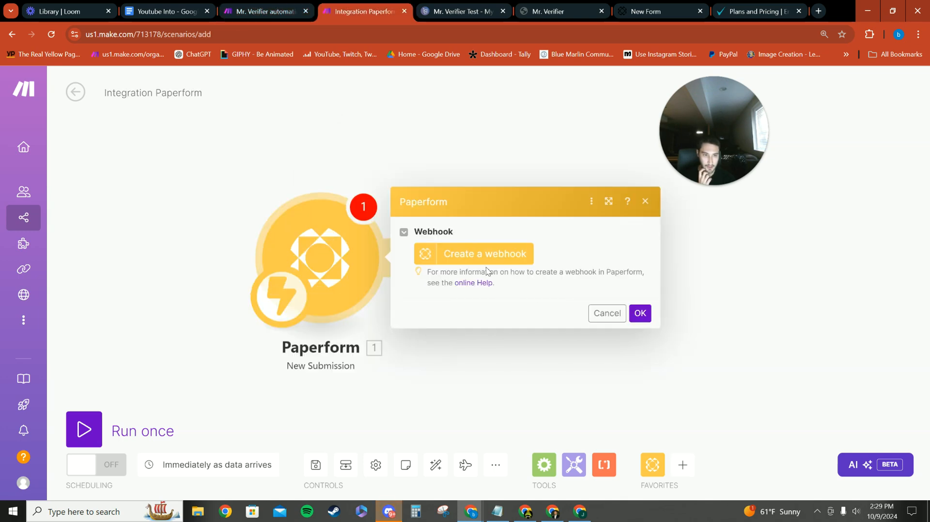
Start a new webhook for the Paperform module and name it "Blue Marlin Marketing Mr verifier test"
{"action": "left_click", "coordinate": [491, 256]}
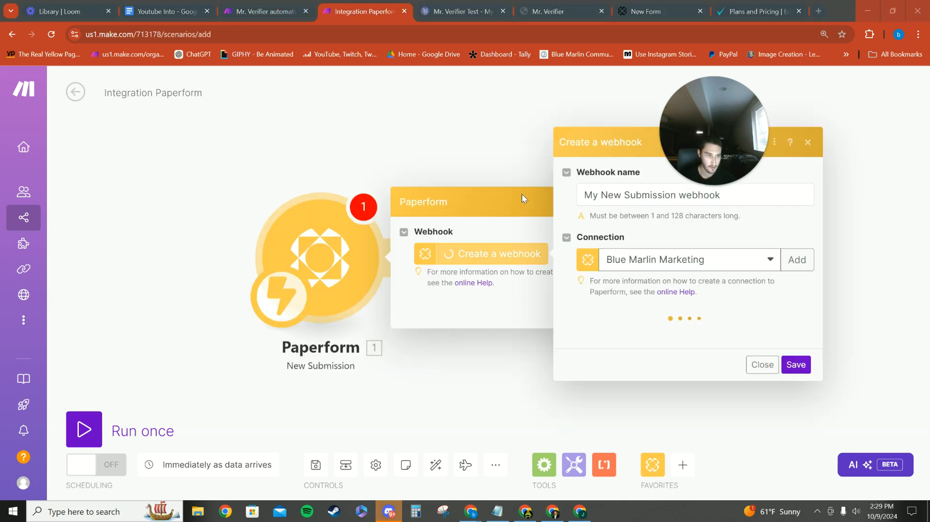
{"action": "triple_click", "coordinate": [764, 183]}
{"action": "key", "text": "BackSpace"}
{"action": "type", "text": "Blue Marlin Marketing"}
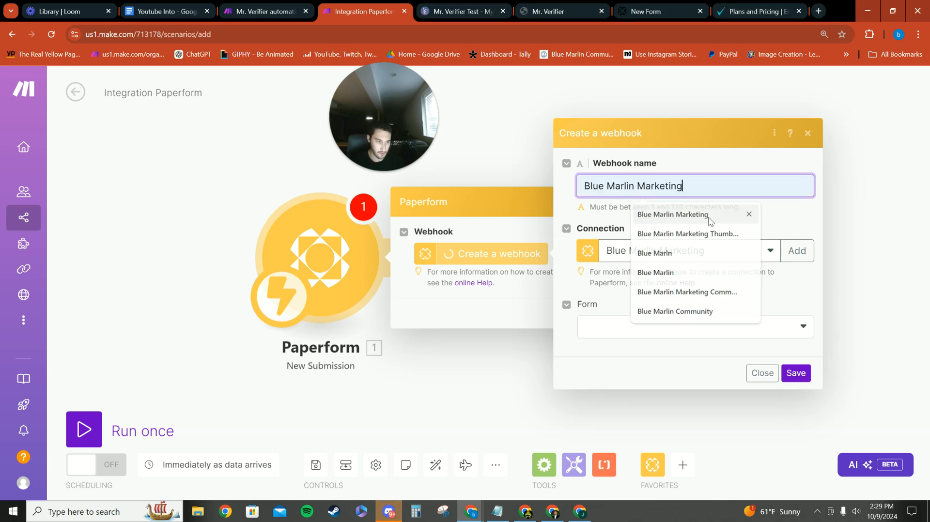
{"action": "left_click", "coordinate": [706, 216]}
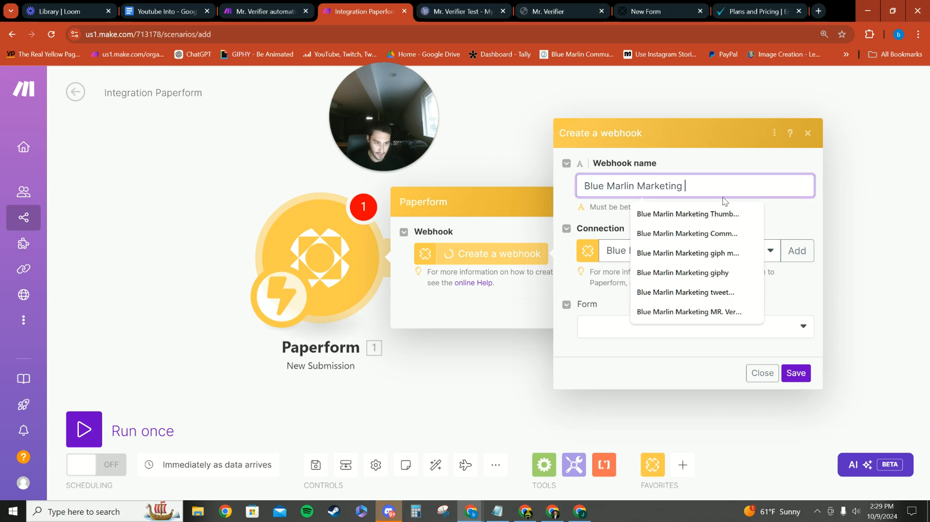
{"action": "type", "text": "Mr verifier test"}
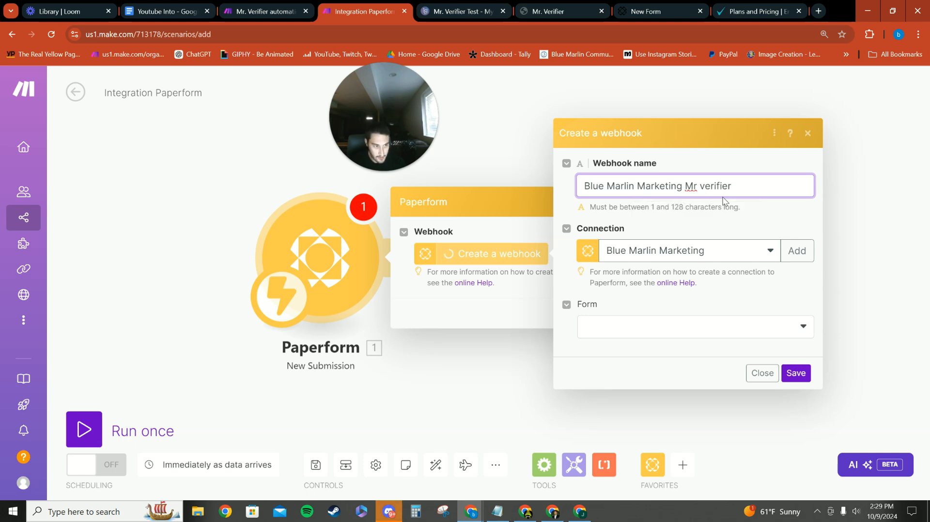
Link the webhook to the "Mr. verifier test" form, save it in the Paperform module, and shift the module left on the canvas
{"action": "left_click", "coordinate": [688, 324]}
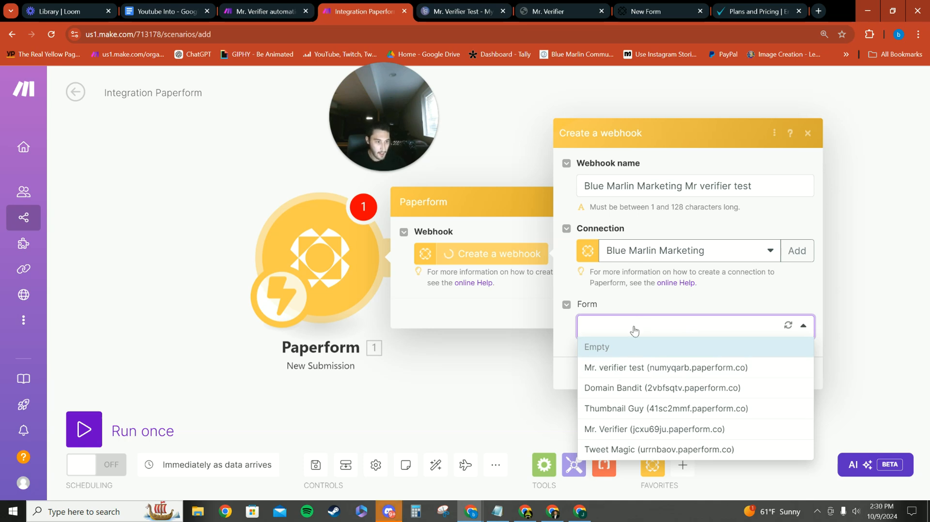
{"action": "left_click", "coordinate": [629, 368]}
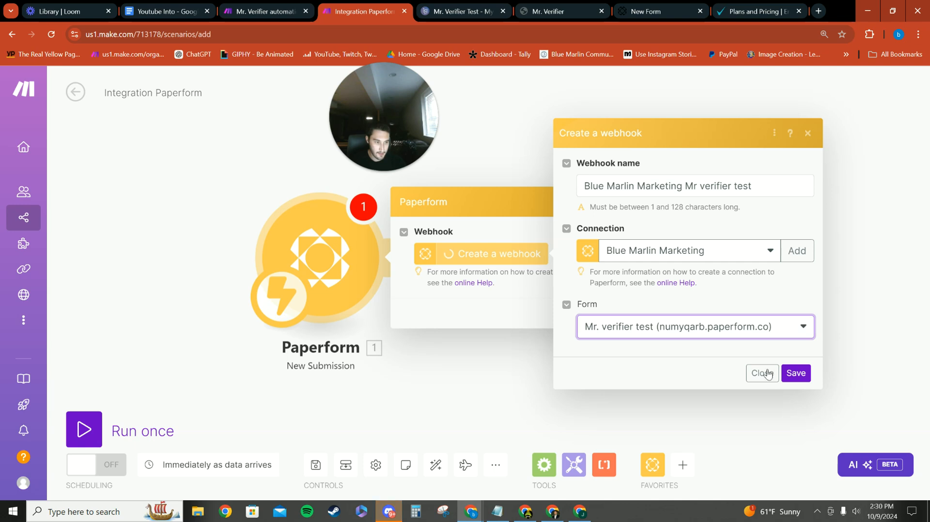
{"action": "left_click", "coordinate": [797, 374]}
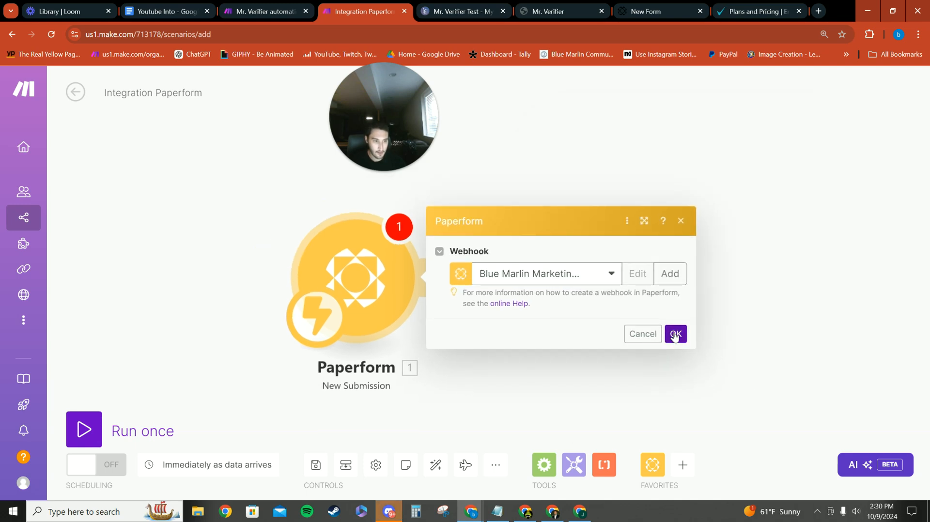
{"action": "left_click", "coordinate": [676, 333]}
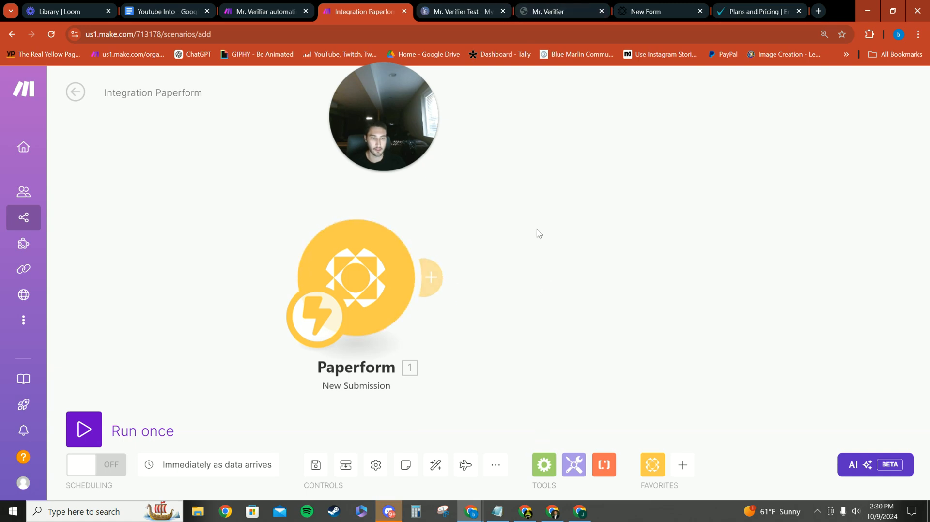
{"action": "left_click_drag", "start_coordinate": [384, 280], "coordinate": [277, 292]}
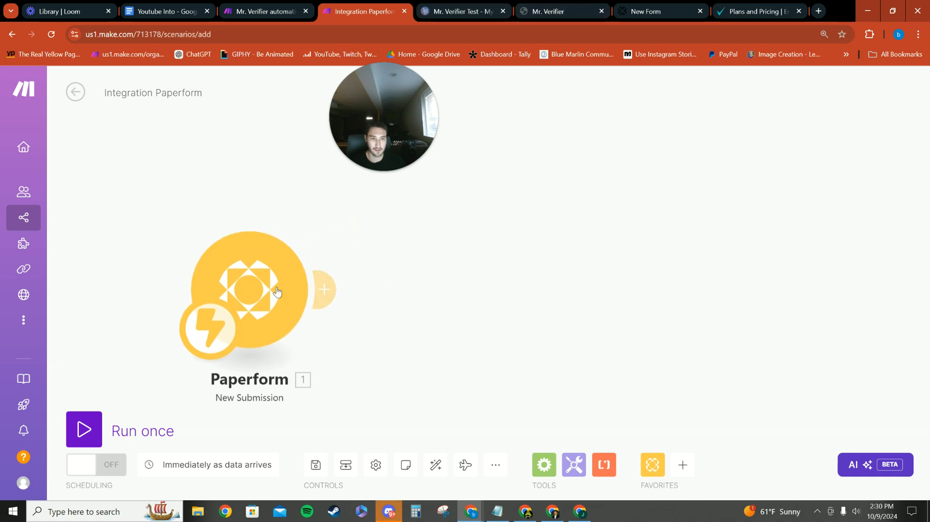
Add an Email List Verify module with the Verify an Email action after the Paperform trigger and open its Email Address mapping options
{"action": "left_click", "coordinate": [333, 295]}
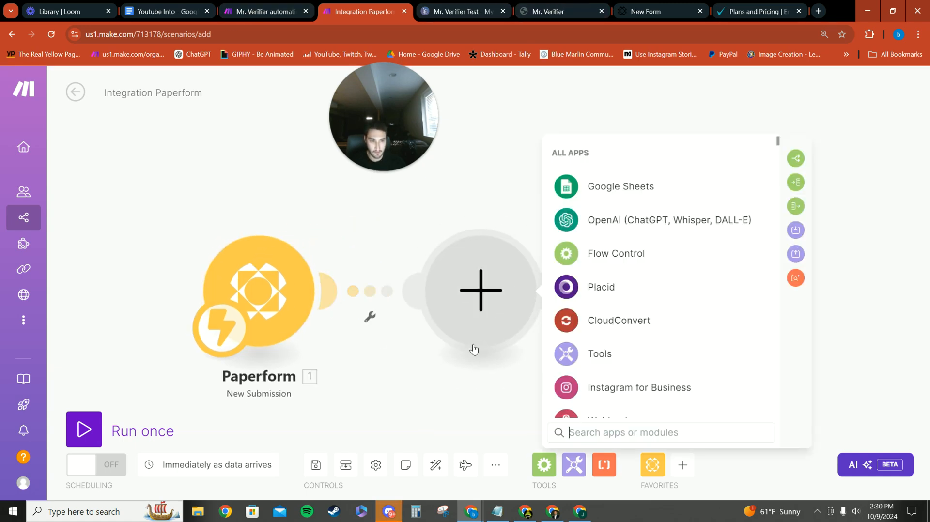
{"action": "type", "text": "email verifi"}
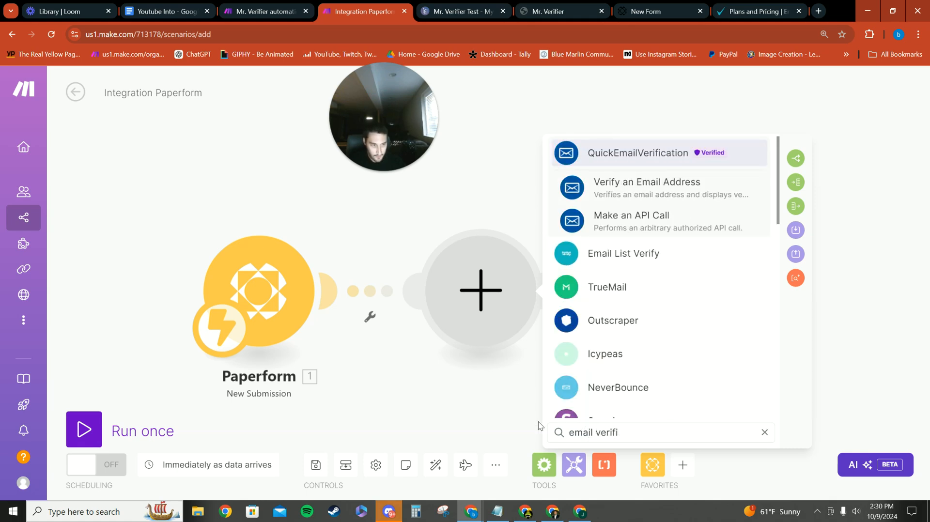
{"action": "left_click", "coordinate": [638, 252]}
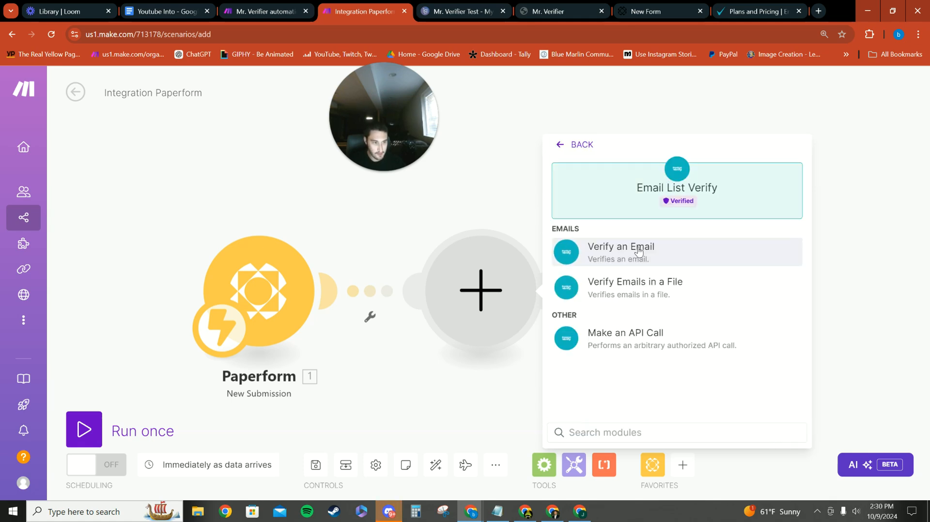
{"action": "left_click", "coordinate": [639, 251]}
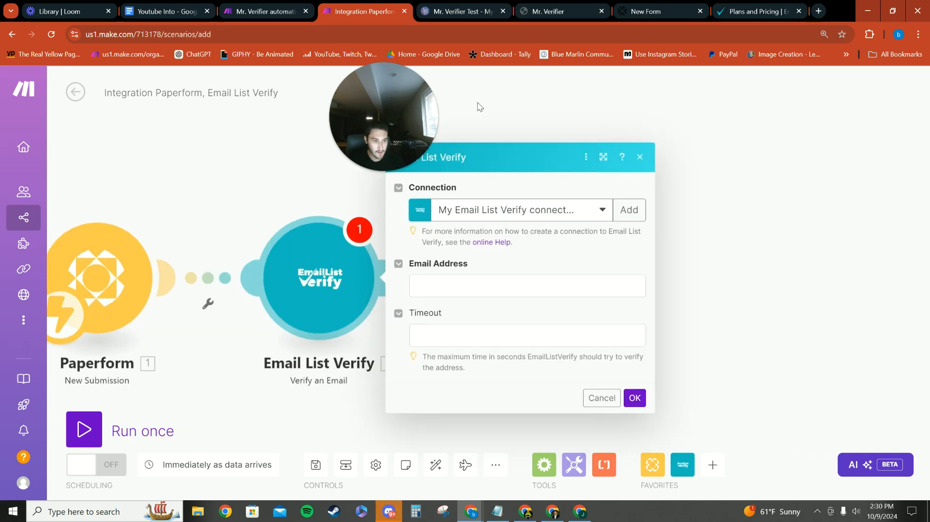
{"action": "left_click", "coordinate": [500, 291]}
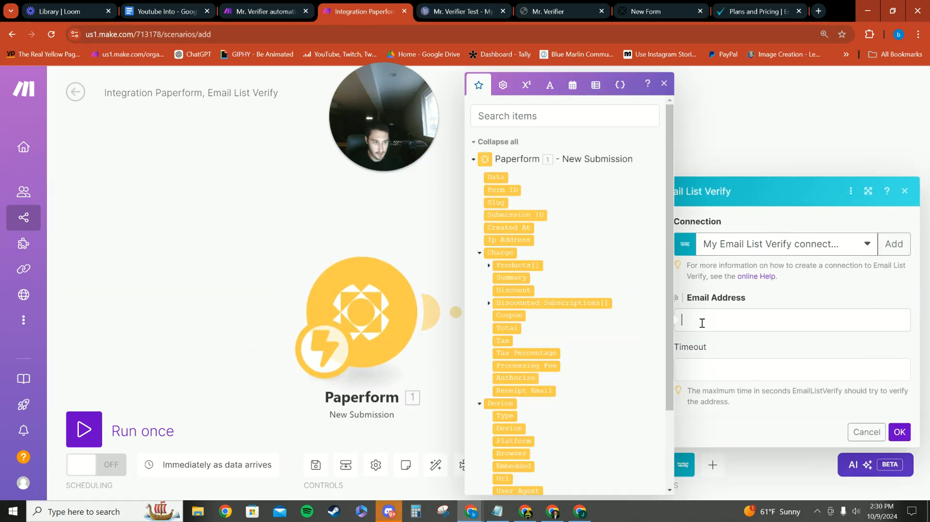
{"action": "left_click", "coordinate": [438, 213]}
Examine how the Email Address field is mapped in the Email List Verify module of the existing Mr. Verifier automation
{"action": "left_click", "coordinate": [266, 11]}
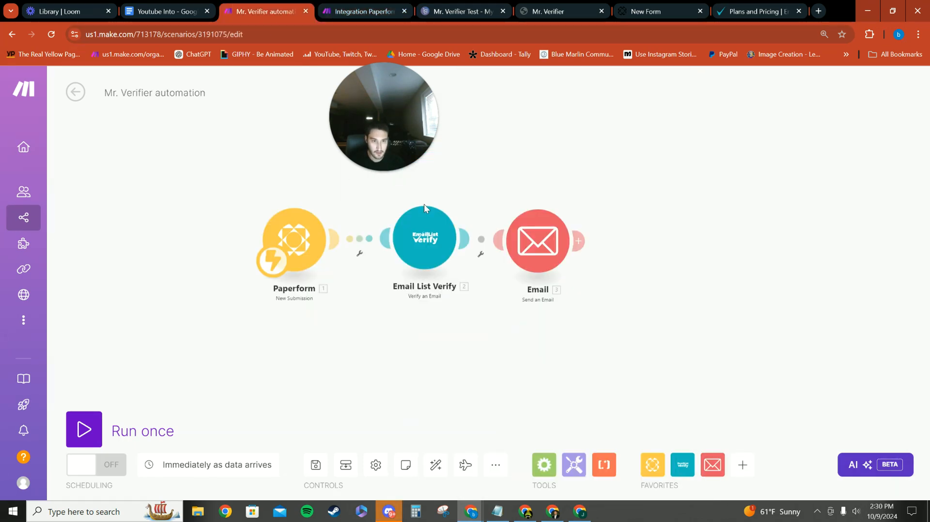
{"action": "left_click", "coordinate": [426, 241]}
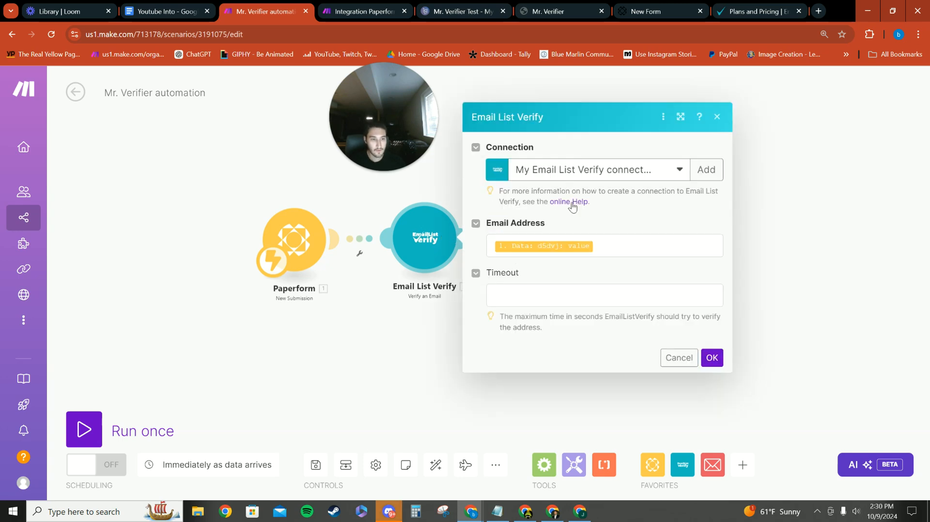
{"action": "left_click", "coordinate": [610, 247]}
{"action": "left_click_drag", "start_coordinate": [341, 130], "coordinate": [134, 144]}
{"action": "left_click", "coordinate": [621, 251]}
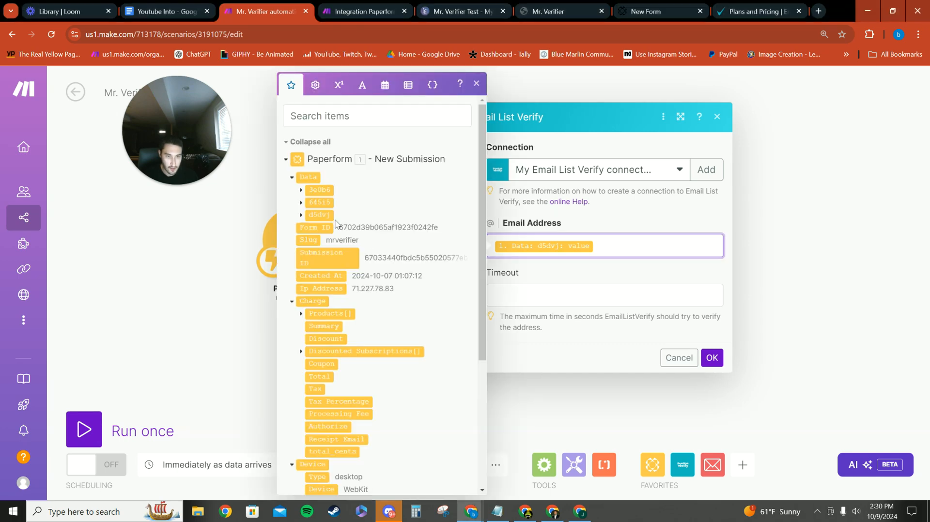
Check the form fields on the live Mr. Verifier page and return to the new scenario's Email List Verify settings
{"action": "left_click", "coordinate": [515, 7]}
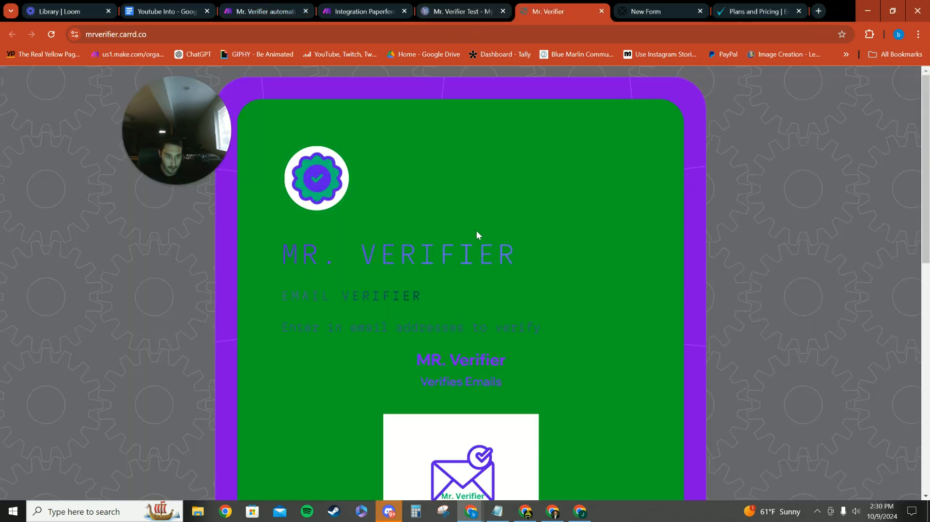
{"action": "scroll", "coordinate": [476, 231], "scroll_direction": "down", "scroll_amount": 10}
{"action": "scroll", "coordinate": [436, 267], "scroll_direction": "up", "scroll_amount": 4}
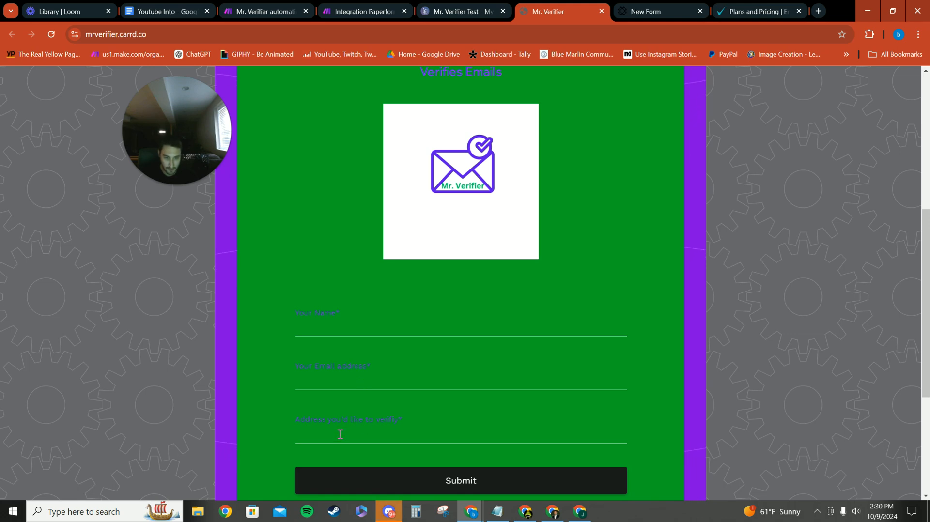
{"action": "left_click", "coordinate": [455, 19]}
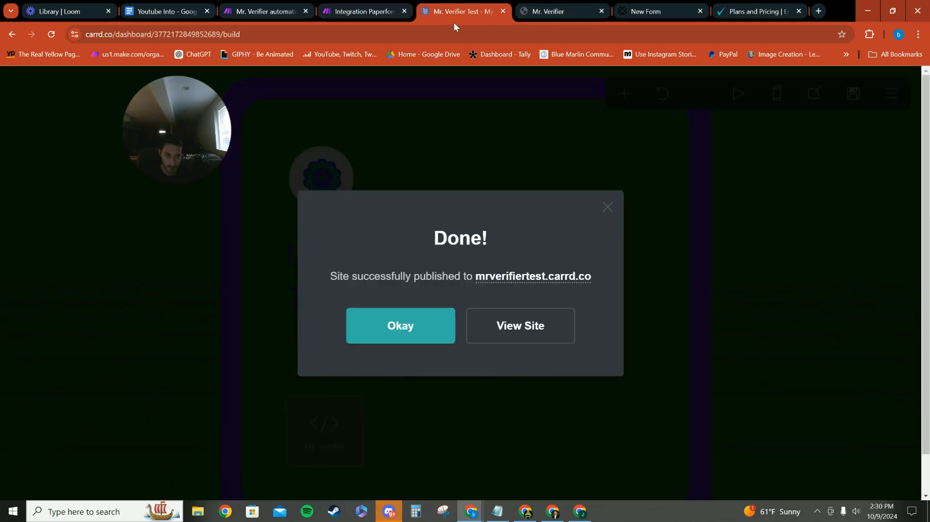
{"action": "left_click", "coordinate": [368, 15]}
{"action": "left_click", "coordinate": [561, 318]}
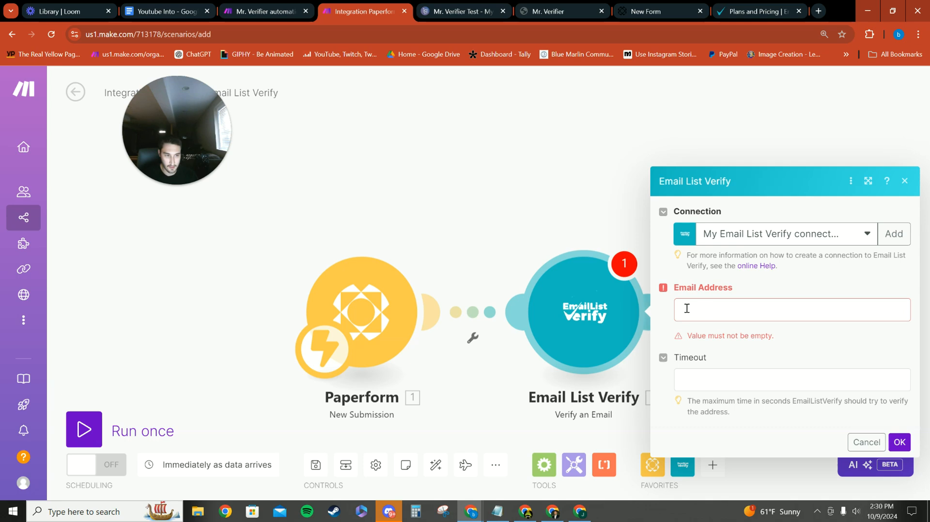
In the existing automation, examine the details of the d5dvj submission item mapped to Email Address, and close the Email List Verify settings
{"action": "left_click", "coordinate": [265, 11]}
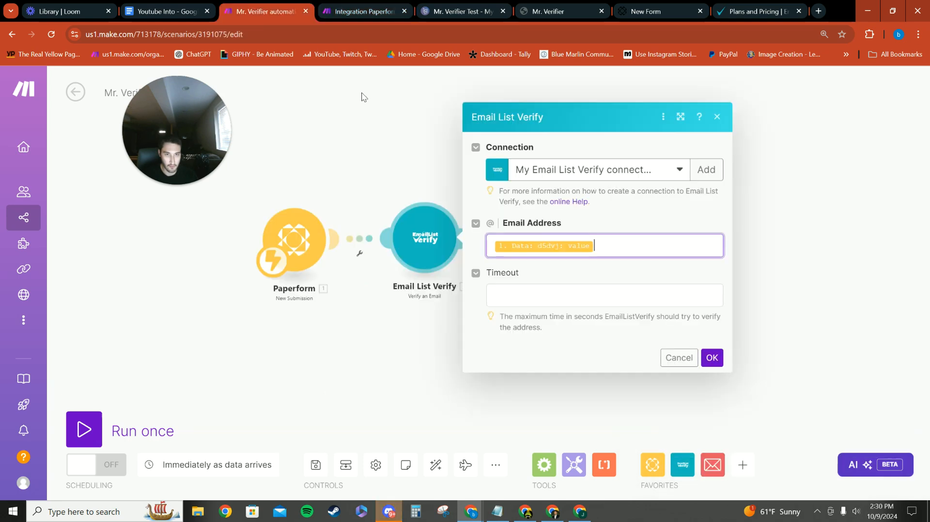
{"action": "left_click", "coordinate": [620, 248]}
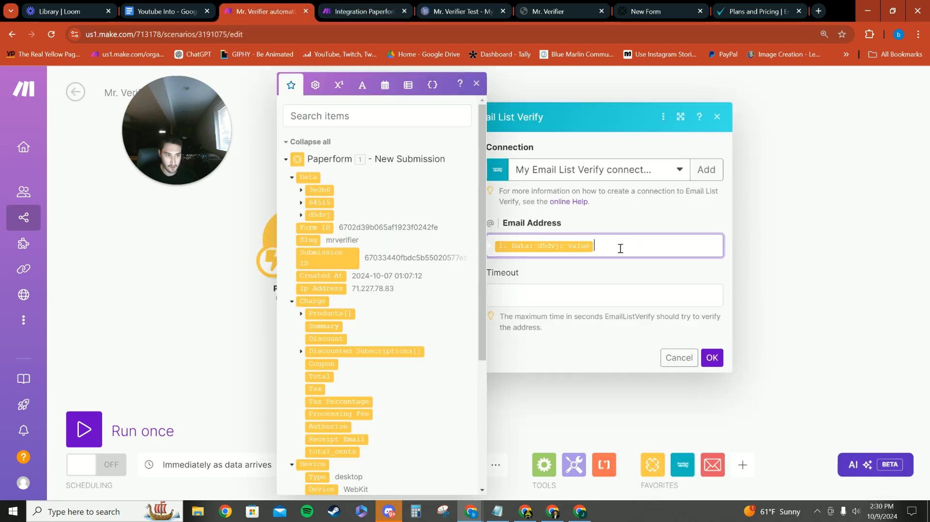
{"action": "left_click", "coordinate": [300, 217]}
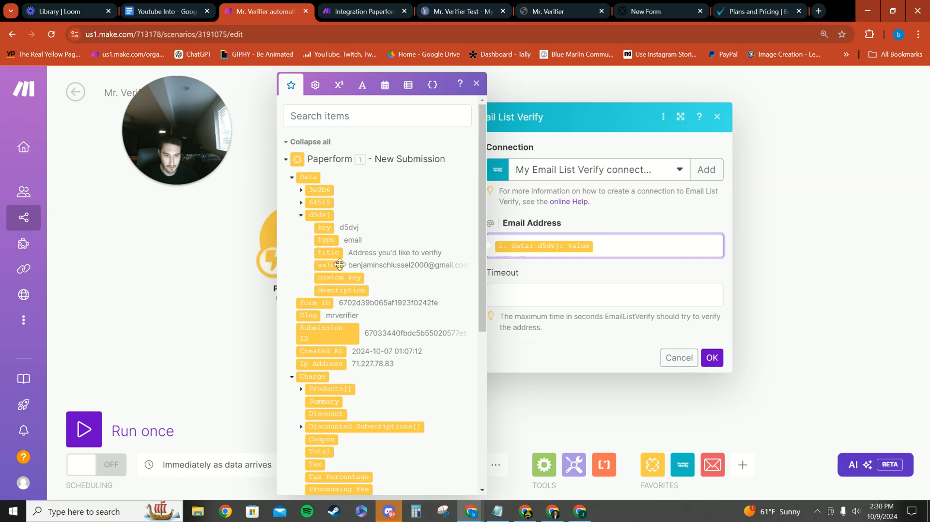
{"action": "left_click", "coordinate": [556, 278]}
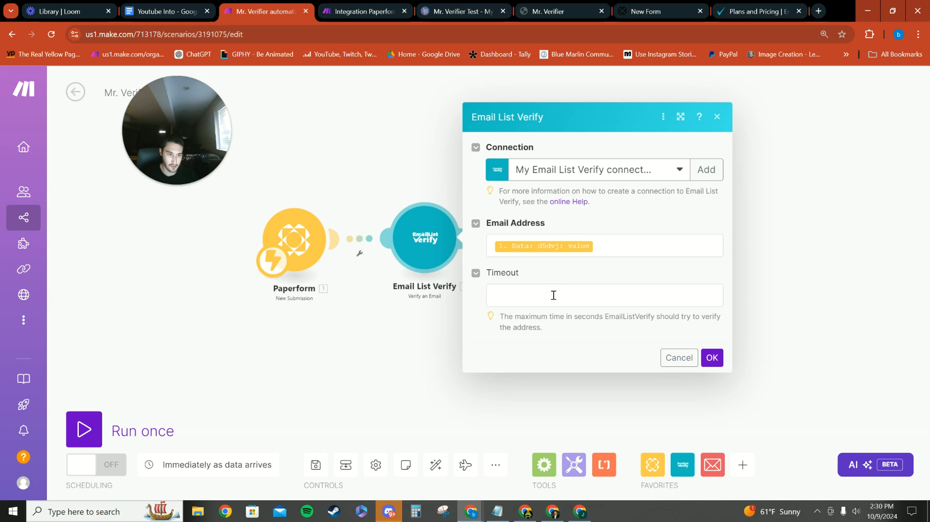
{"action": "left_click", "coordinate": [716, 362]}
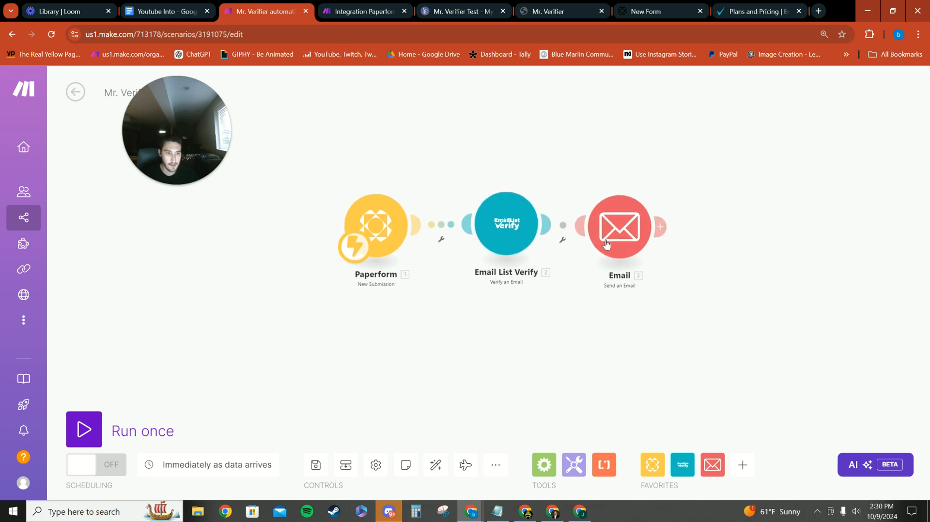
Review the recipient, subject and content mappings in the existing automation's Email module
{"action": "left_click", "coordinate": [616, 229]}
{"action": "scroll", "coordinate": [534, 310], "scroll_direction": "down", "scroll_amount": 5}
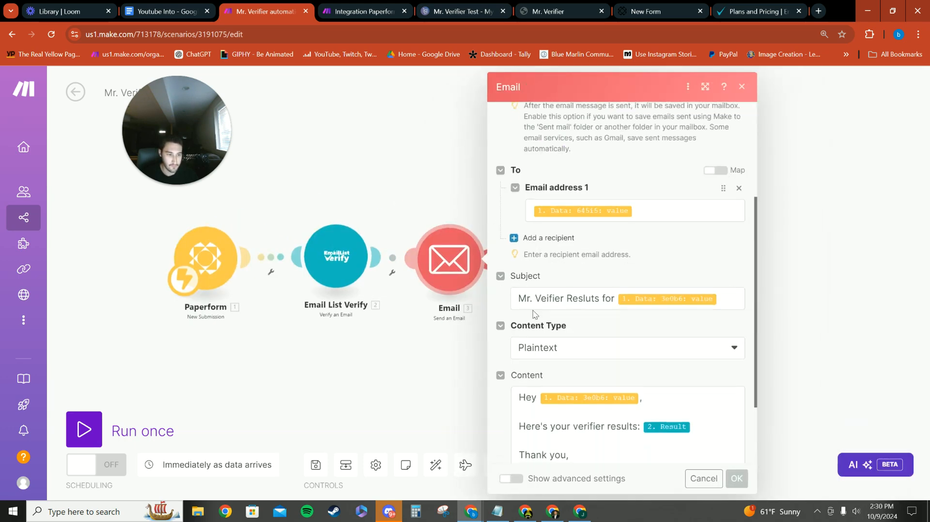
{"action": "scroll", "coordinate": [534, 310], "scroll_direction": "up", "scroll_amount": 3}
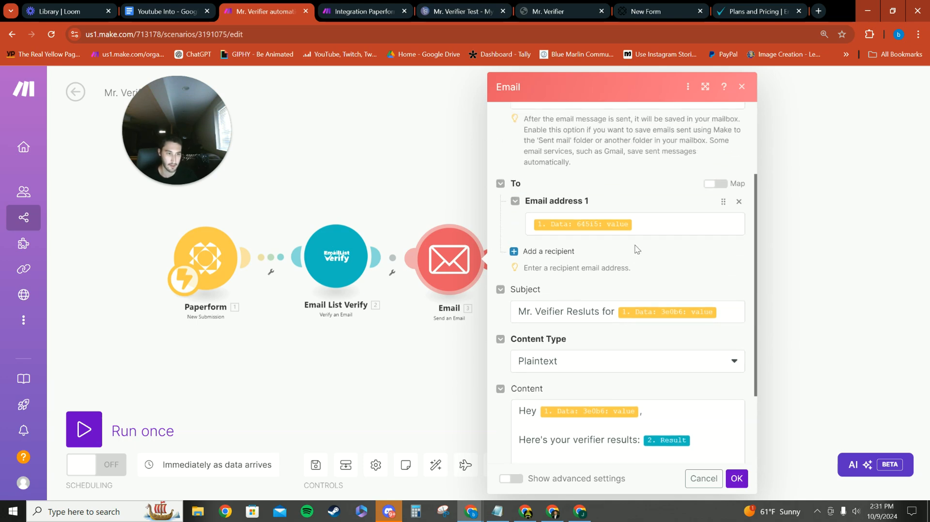
Return to the new scenario and check which Paperform items the Email List Verify module's Email Address field offers for mapping
{"action": "left_click", "coordinate": [363, 11]}
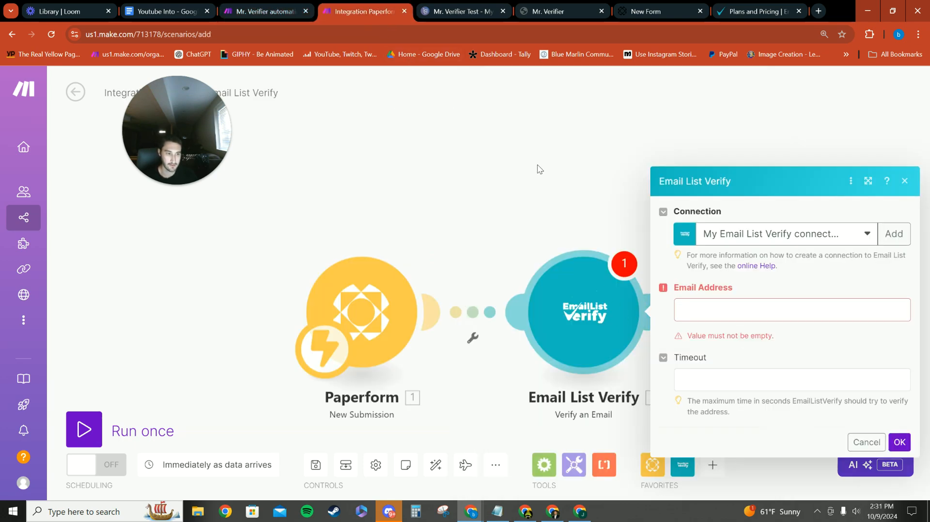
{"action": "left_click", "coordinate": [323, 181]}
{"action": "left_click_drag", "start_coordinate": [280, 258], "coordinate": [507, 252]}
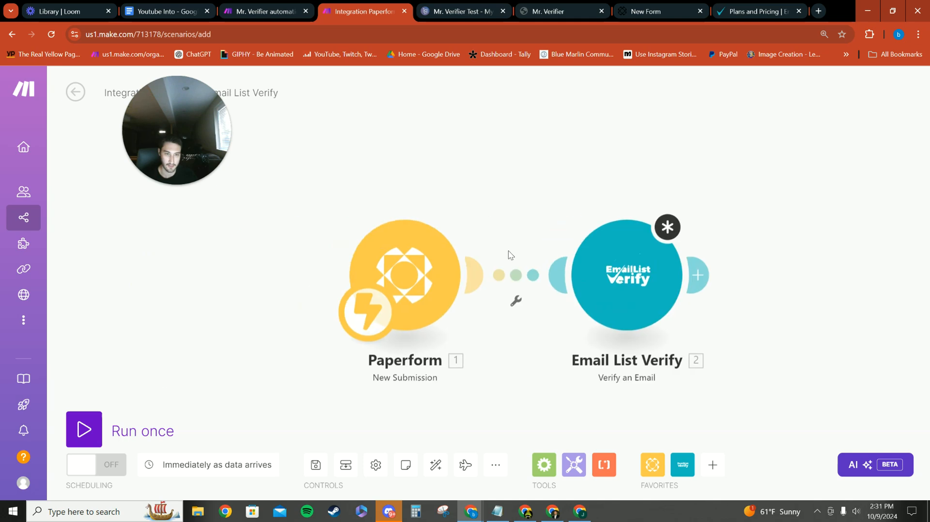
{"action": "left_click", "coordinate": [625, 276]}
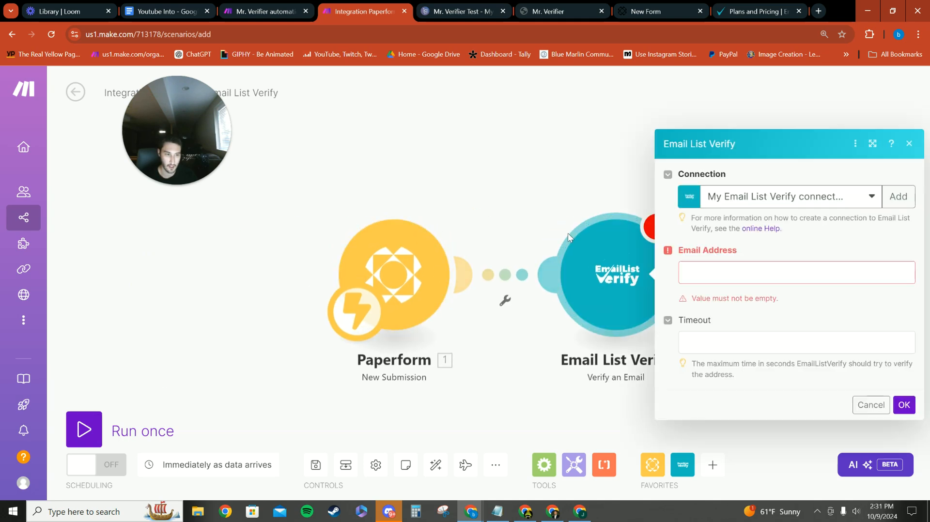
{"action": "left_click", "coordinate": [706, 274]}
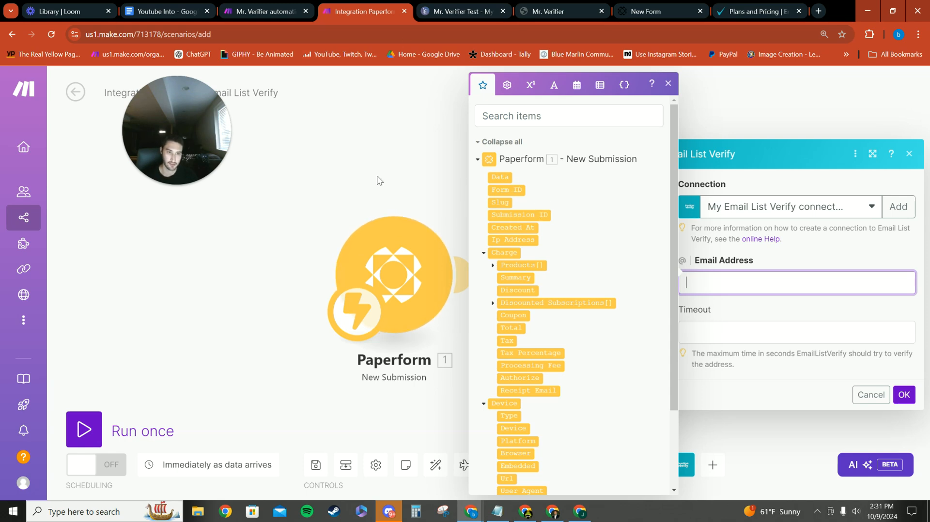
{"action": "left_click", "coordinate": [378, 181]}
Unlink Email List Verify from the Paperform module, move Paperform away from it, and try to run the scenario once
{"action": "right_click", "coordinate": [506, 277]}
{"action": "left_click", "coordinate": [533, 309]}
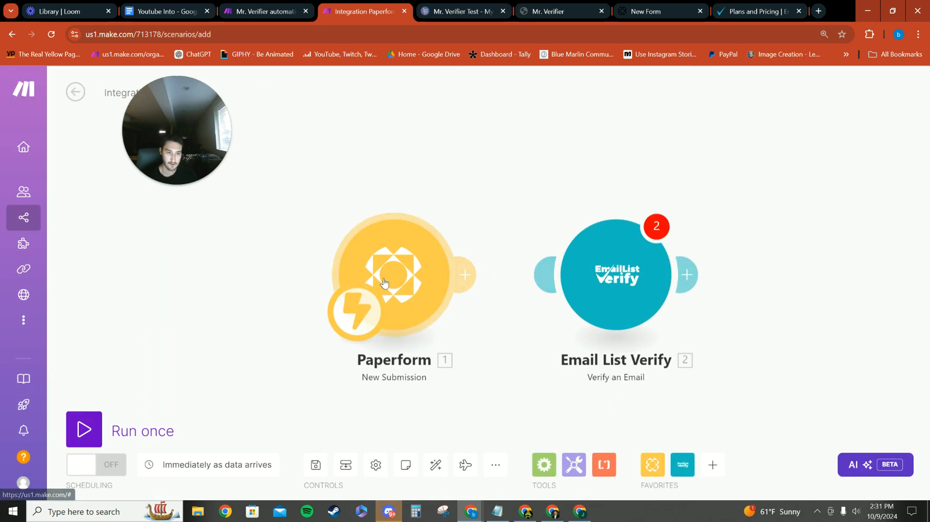
{"action": "left_click_drag", "start_coordinate": [382, 281], "coordinate": [307, 287]}
{"action": "left_click", "coordinate": [89, 445]}
Look over the live Mr. Verifier form, the Paperform embed page and the Carrd builder, and return to the new Make scenario
{"action": "left_click", "coordinate": [558, 11]}
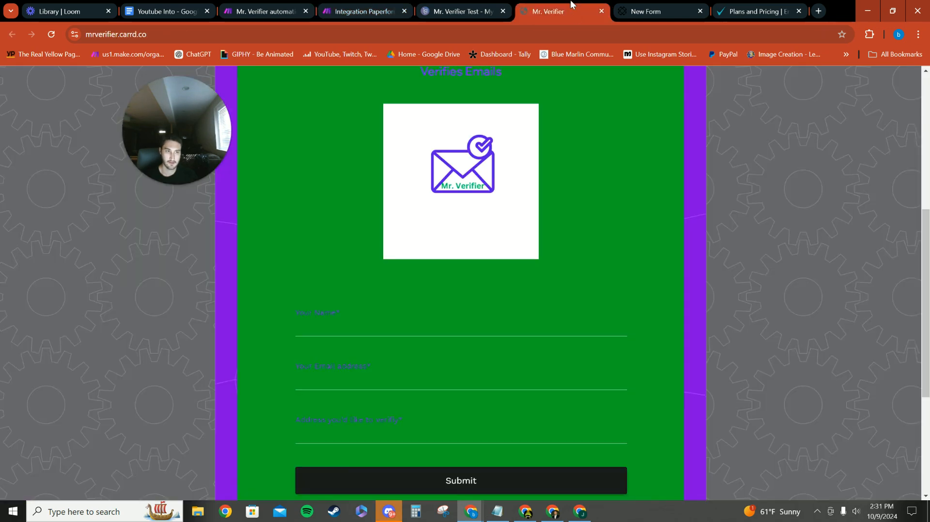
{"action": "scroll", "coordinate": [478, 263], "scroll_direction": "down", "scroll_amount": 3}
{"action": "left_click", "coordinate": [659, 11]}
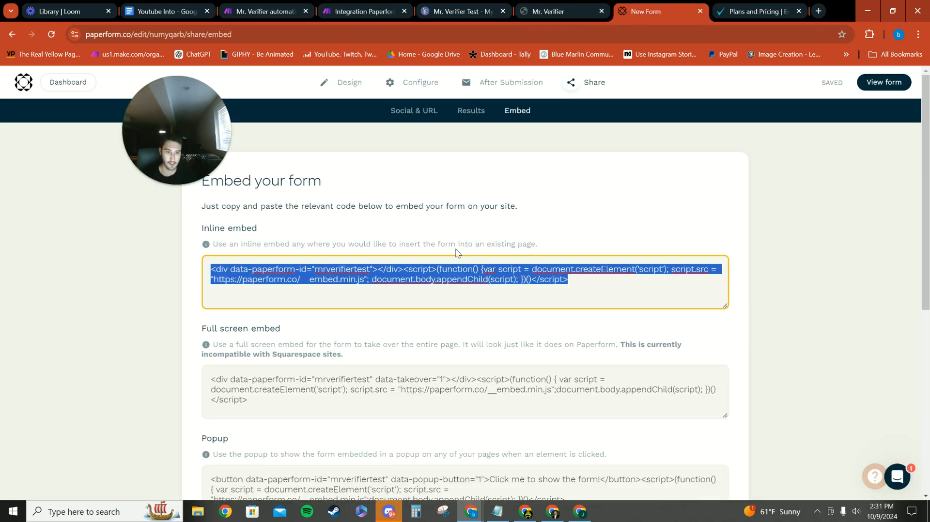
{"action": "left_click", "coordinate": [580, 5]}
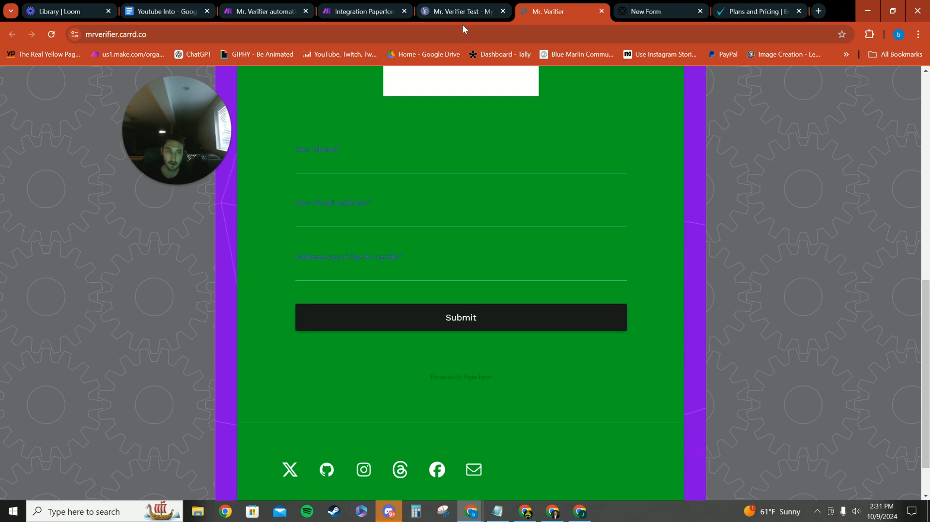
{"action": "left_click", "coordinate": [463, 11]}
{"action": "left_click", "coordinate": [363, 12]}
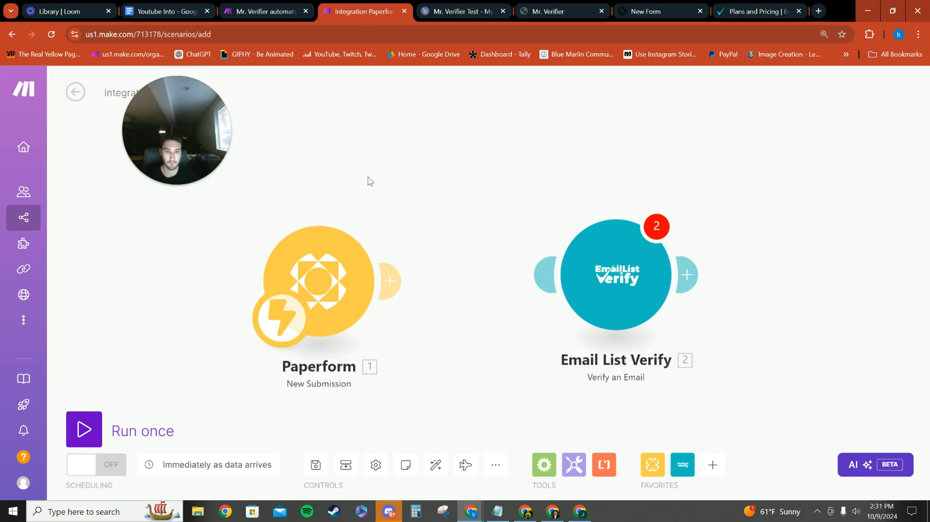
Reconnect the Email List Verify module to the Paperform trigger and check its Email Address mapping options
{"action": "left_click", "coordinate": [601, 274]}
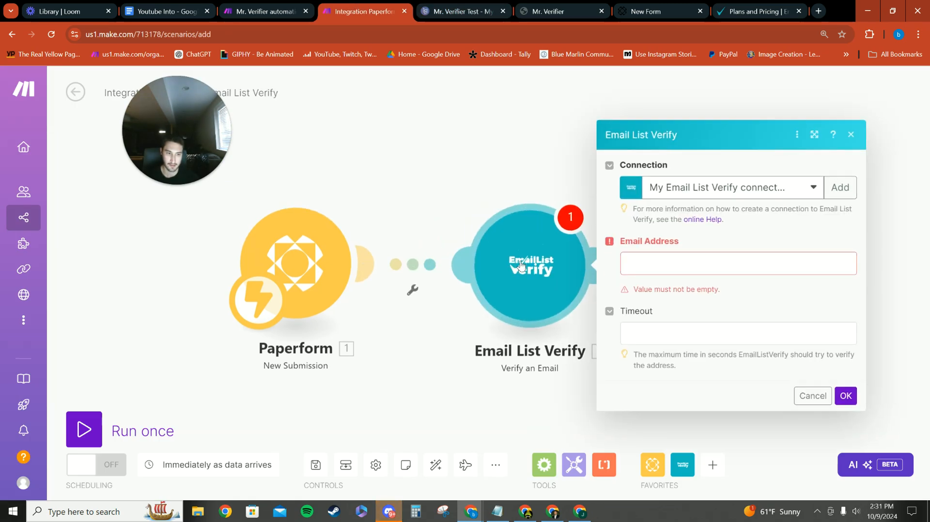
{"action": "left_click", "coordinate": [649, 268]}
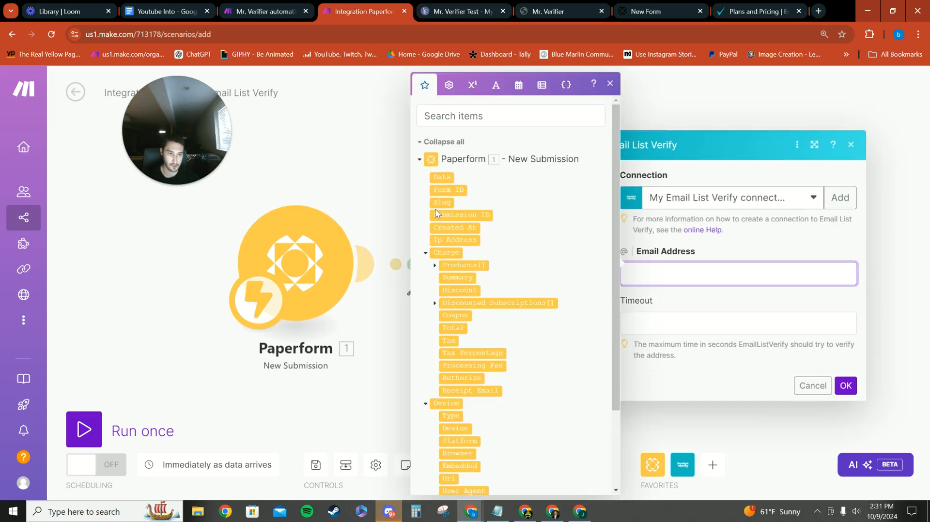
{"action": "left_click", "coordinate": [380, 182]}
Recheck the Email module's settings in the existing Mr. Verifier automation and close them
{"action": "left_click", "coordinate": [274, 8]}
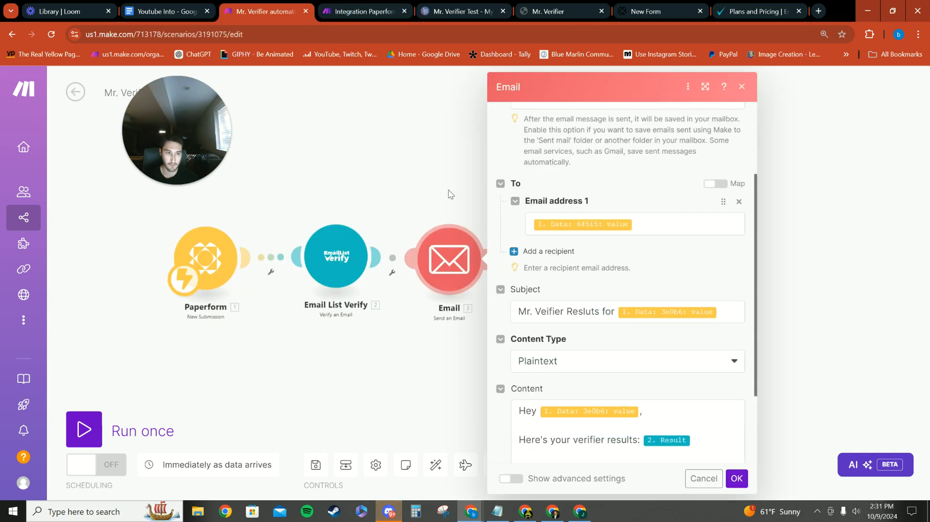
{"action": "scroll", "coordinate": [588, 201], "scroll_direction": "up", "scroll_amount": 3}
{"action": "left_click", "coordinate": [423, 174]}
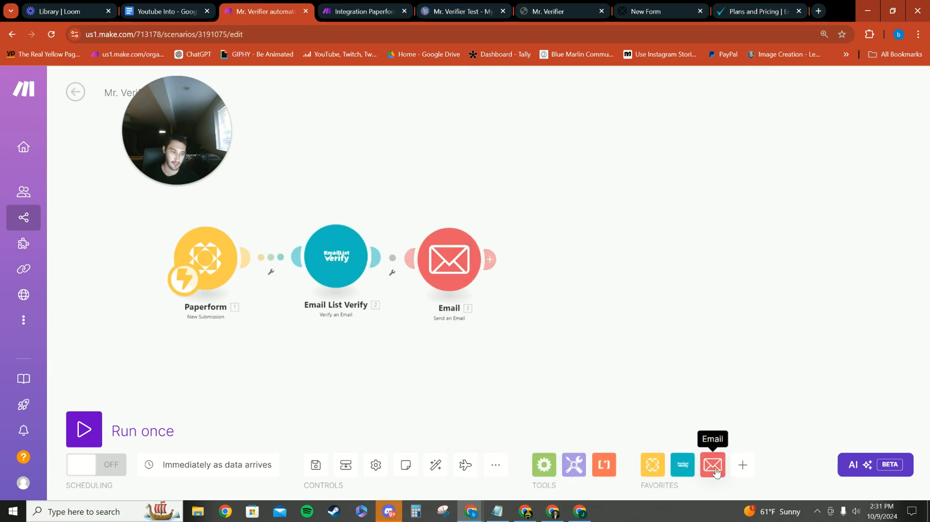
Search the favorites app list for Gmail, clear the search and close the list
{"action": "left_click", "coordinate": [743, 465]}
{"action": "type", "text": "gmail"}
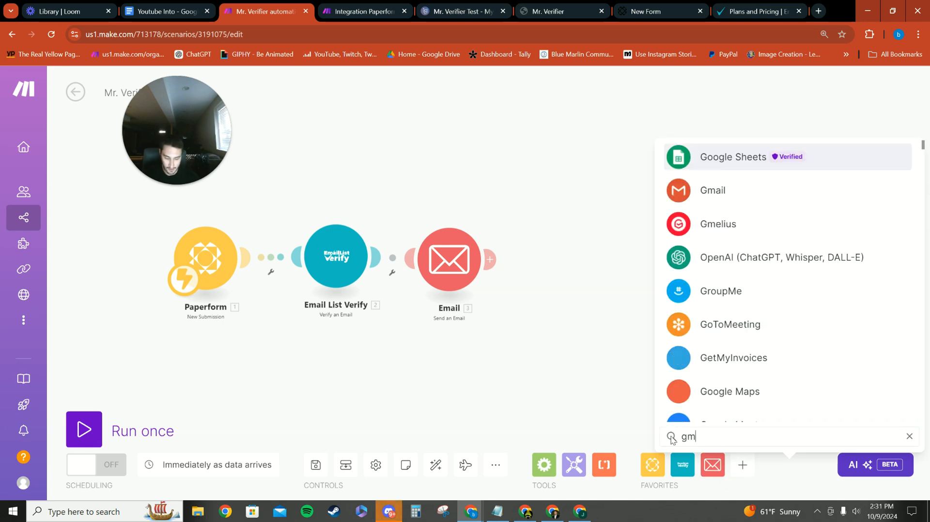
{"action": "key", "text": "BackSpace"}
{"action": "key", "text": "BackSpace"}
{"action": "key", "text": "BackSpace"}
{"action": "key", "text": "BackSpace"}
{"action": "key", "text": "BackSpace"}
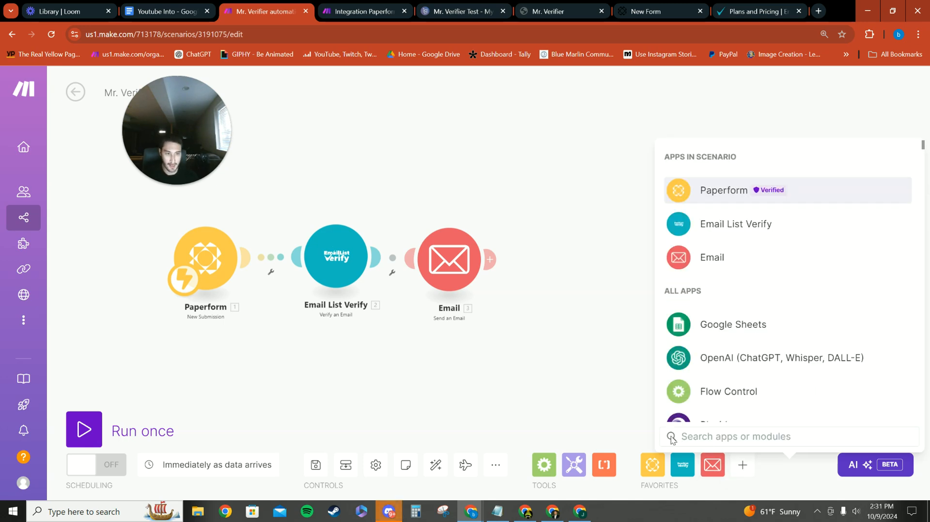
{"action": "left_click", "coordinate": [604, 399]}
{"action": "left_click_drag", "start_coordinate": [637, 332], "coordinate": [663, 333]}
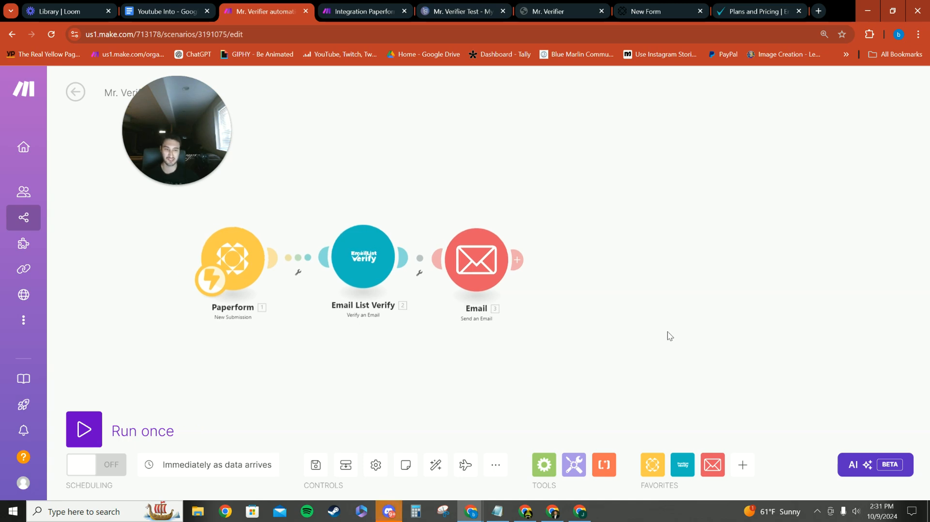
Inspect the connection of the existing automation's Email module and the Paperform field mapped to its recipient address
{"action": "left_click", "coordinate": [464, 282]}
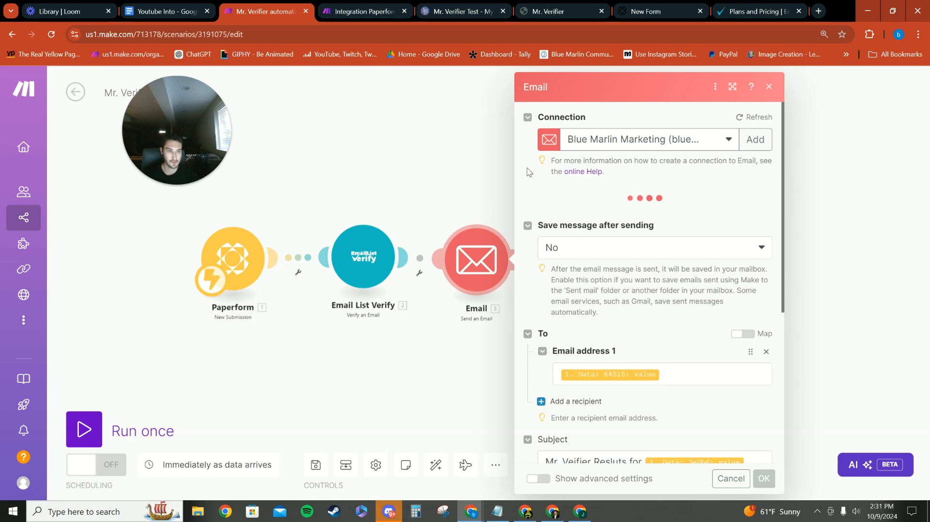
{"action": "left_click_drag", "start_coordinate": [547, 96], "coordinate": [523, 100]}
{"action": "left_click", "coordinate": [697, 176]}
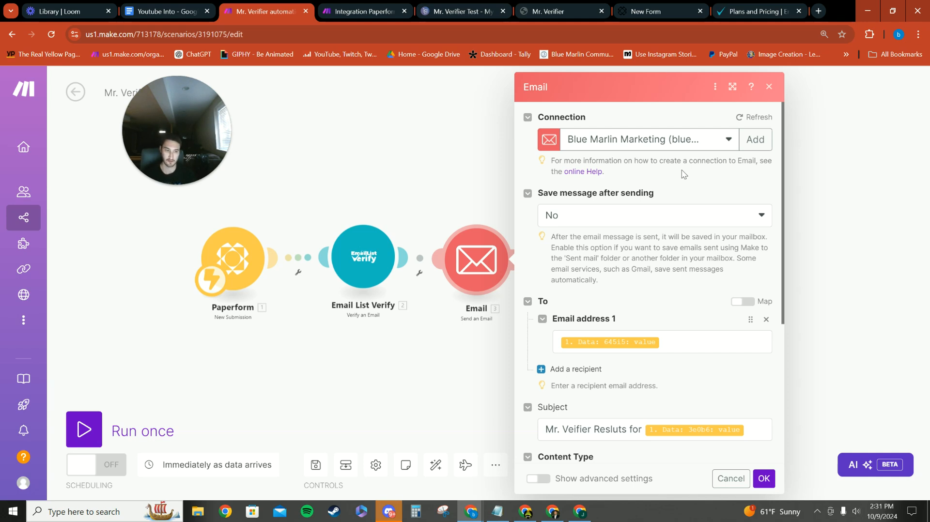
{"action": "scroll", "coordinate": [679, 249], "scroll_direction": "down", "scroll_amount": 2}
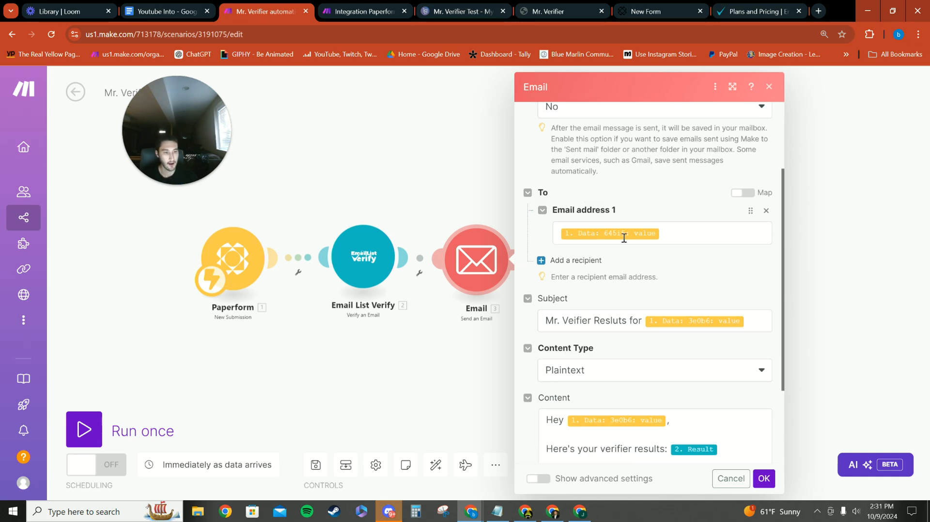
{"action": "scroll", "coordinate": [590, 180], "scroll_direction": "up", "scroll_amount": 2}
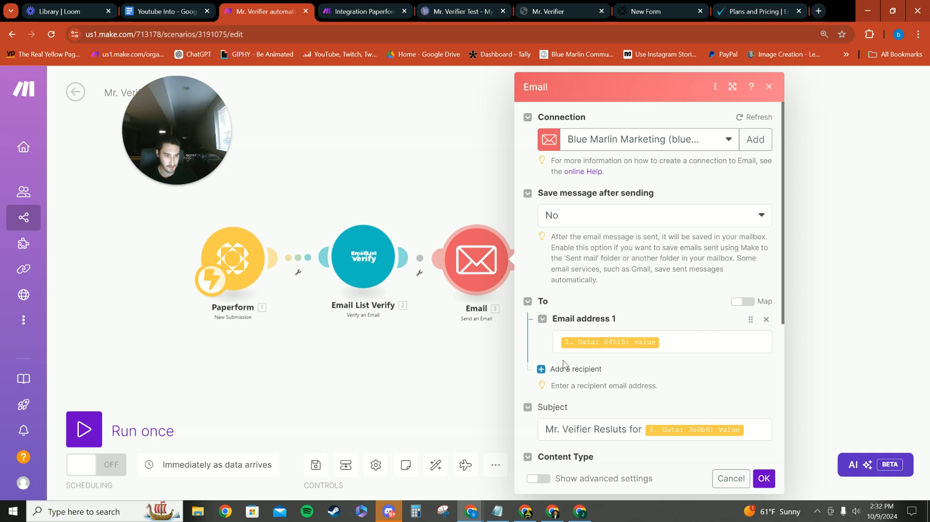
{"action": "left_click", "coordinate": [679, 342]}
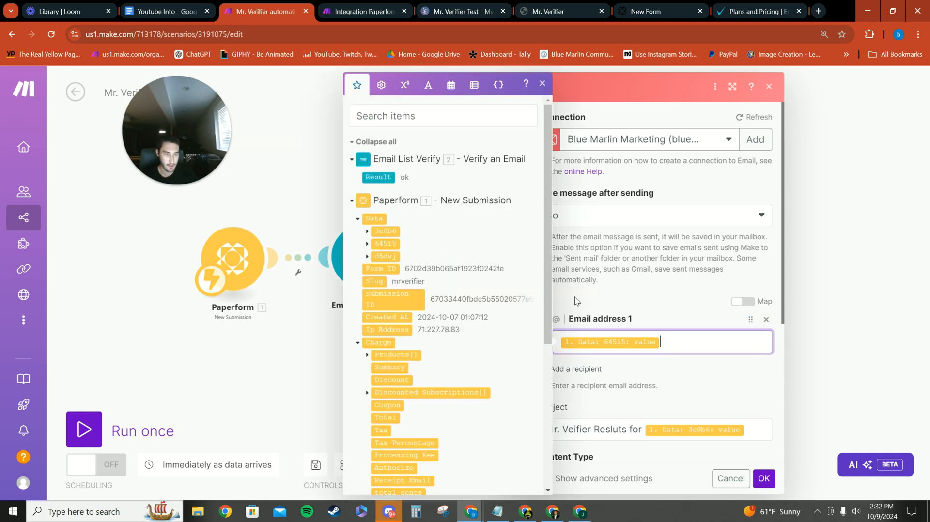
{"action": "left_click", "coordinate": [367, 244]}
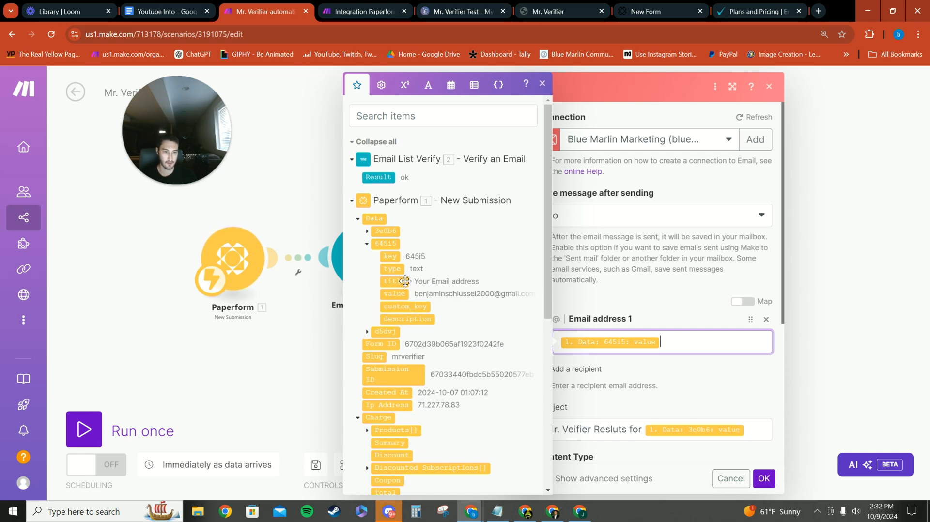
Compare the recipient mapping with the email address question on the live Mr. Verifier form and return to the Email module
{"action": "left_click", "coordinate": [465, 11]}
{"action": "left_click", "coordinate": [557, 11]}
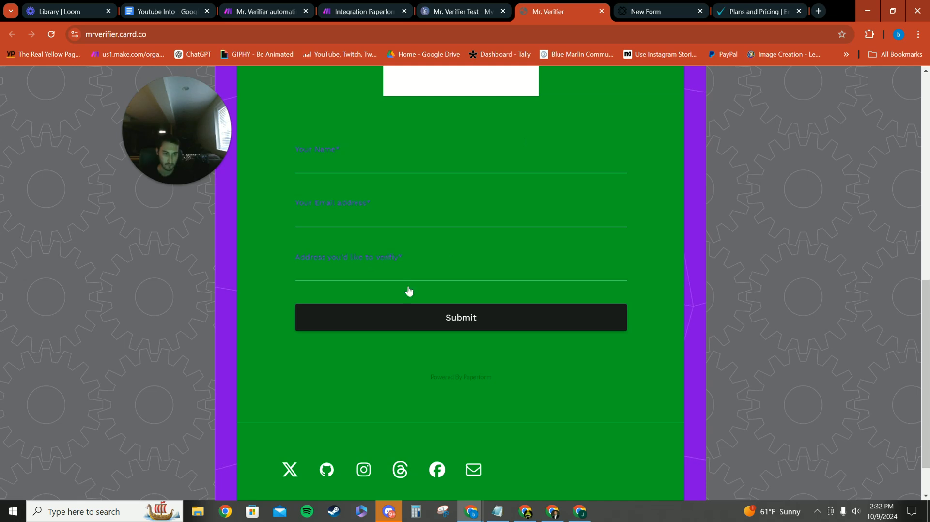
{"action": "left_click", "coordinate": [330, 219]}
{"action": "left_click", "coordinate": [375, 110]}
{"action": "left_click", "coordinate": [266, 11]}
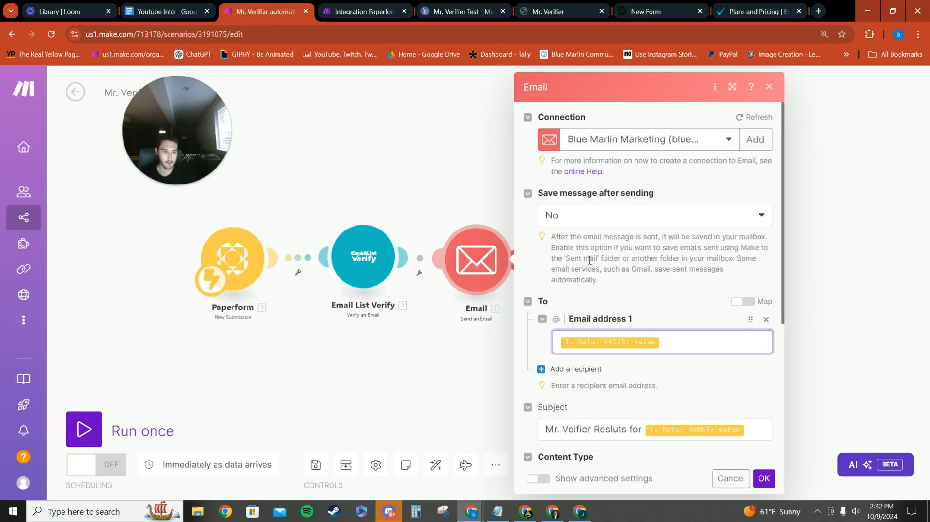
Inspect the Paperform field mapped in the Email module's subject and the available content types
{"action": "scroll", "coordinate": [558, 262], "scroll_direction": "down", "scroll_amount": 3}
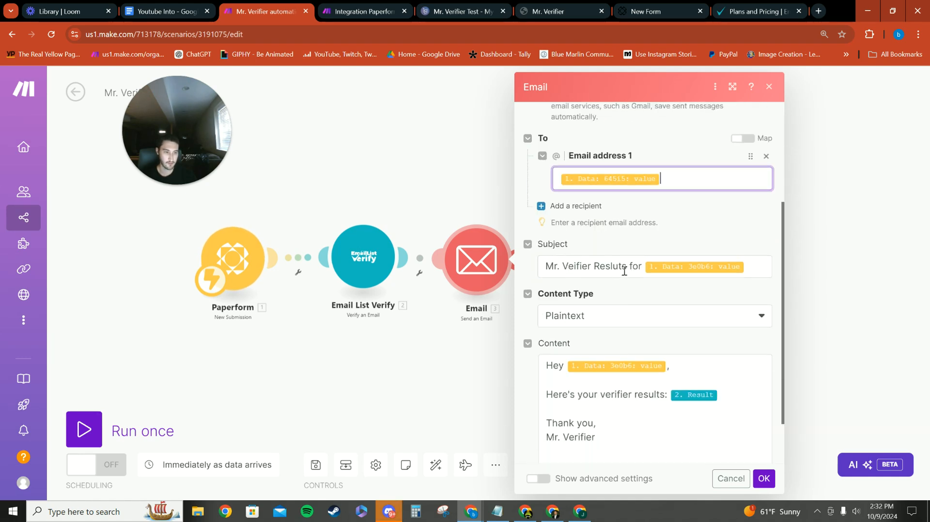
{"action": "left_click", "coordinate": [754, 267]}
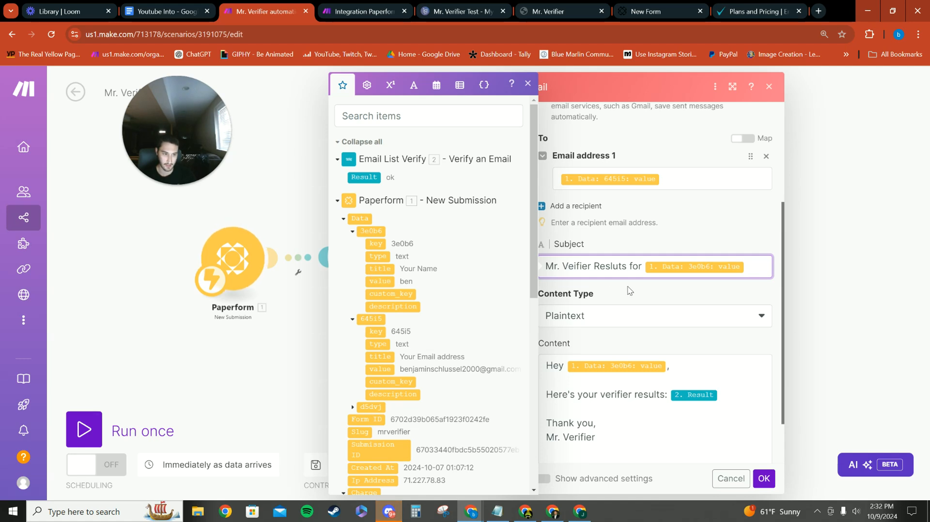
{"action": "left_click", "coordinate": [616, 308]}
{"action": "scroll", "coordinate": [623, 286], "scroll_direction": "down", "scroll_amount": 1}
{"action": "left_click", "coordinate": [630, 256]}
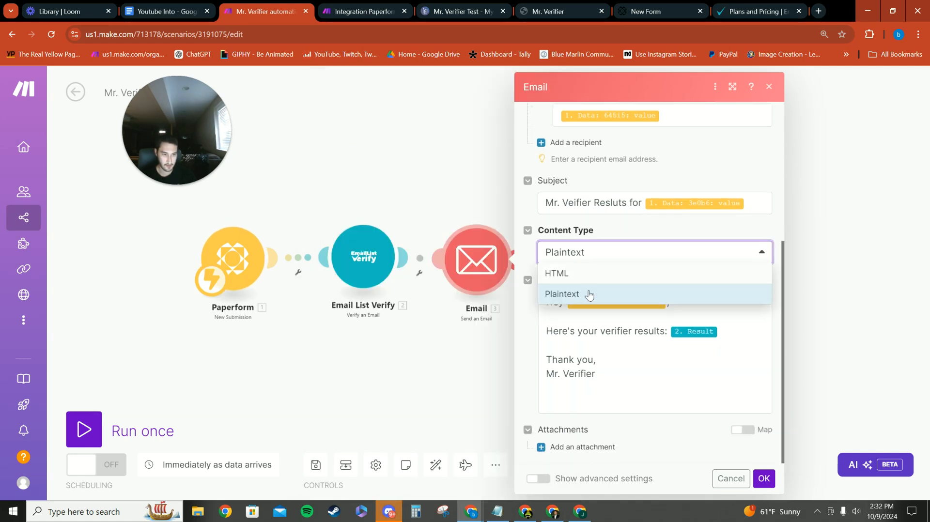
{"action": "left_click", "coordinate": [623, 232]}
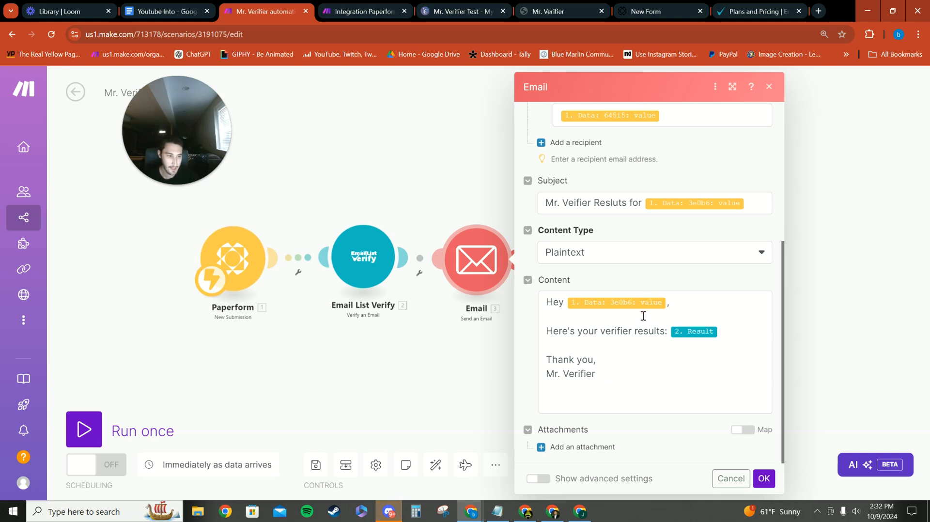
Review the message content with its mapped name and verifier result, and confirm the Email module's settings
{"action": "left_click", "coordinate": [669, 306]}
{"action": "type", "text": ","}
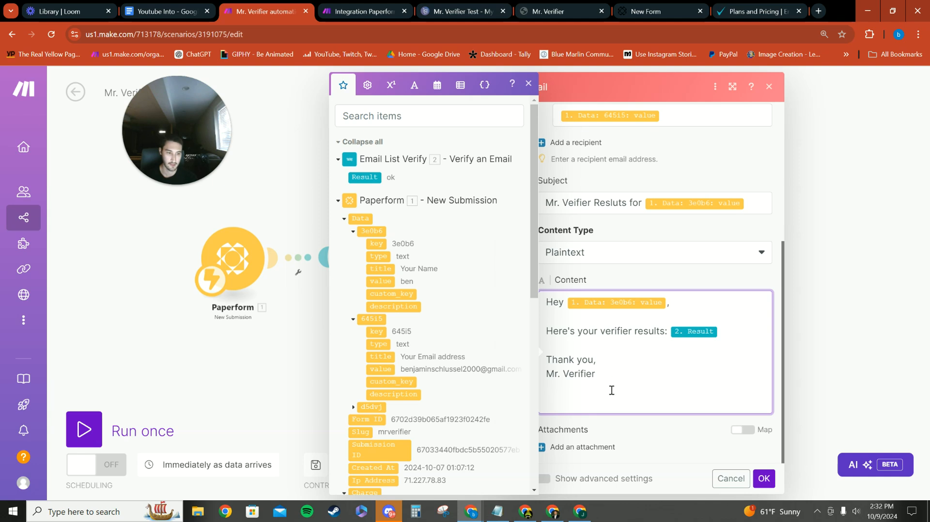
{"action": "left_click", "coordinate": [655, 446]}
{"action": "scroll", "coordinate": [605, 398], "scroll_direction": "up", "scroll_amount": 10}
{"action": "left_click", "coordinate": [764, 478]}
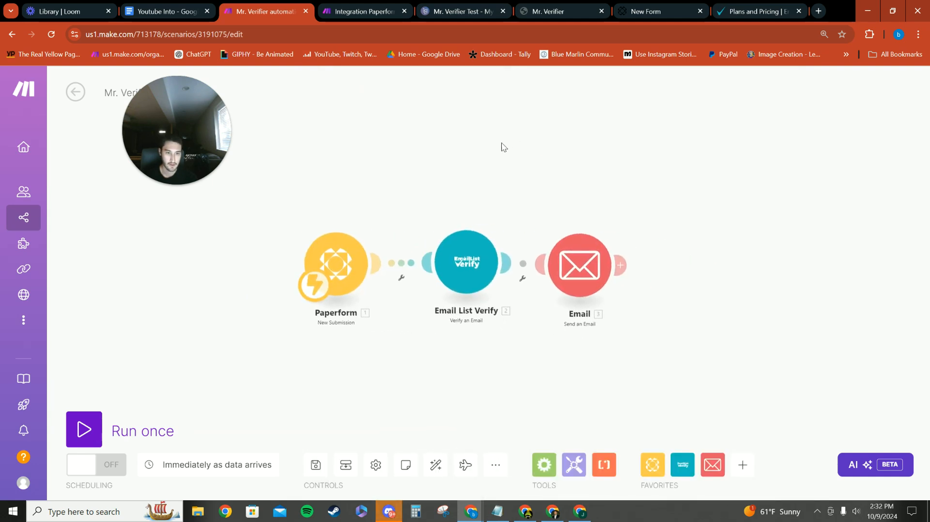
Save the Mr. Verifier automation scenario and run it once
{"action": "left_click_drag", "start_coordinate": [179, 103], "coordinate": [243, 119]}
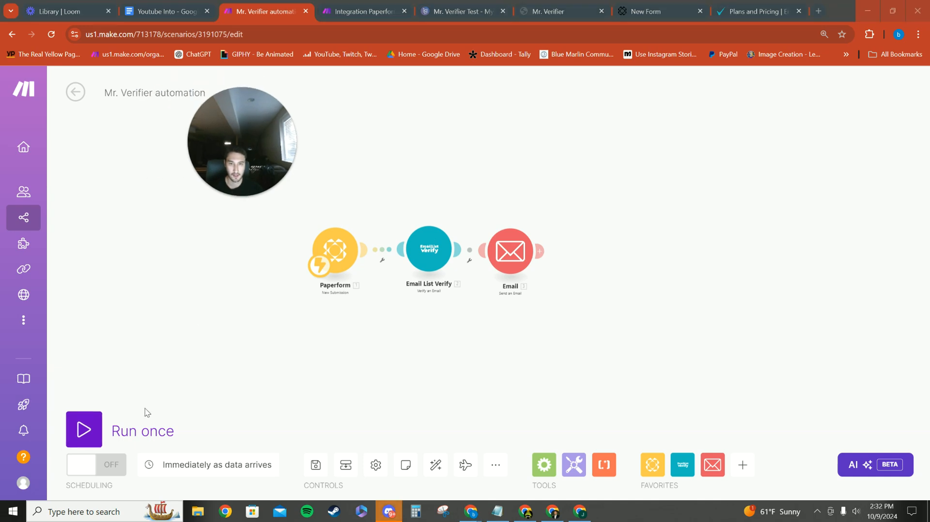
{"action": "left_click", "coordinate": [315, 466]}
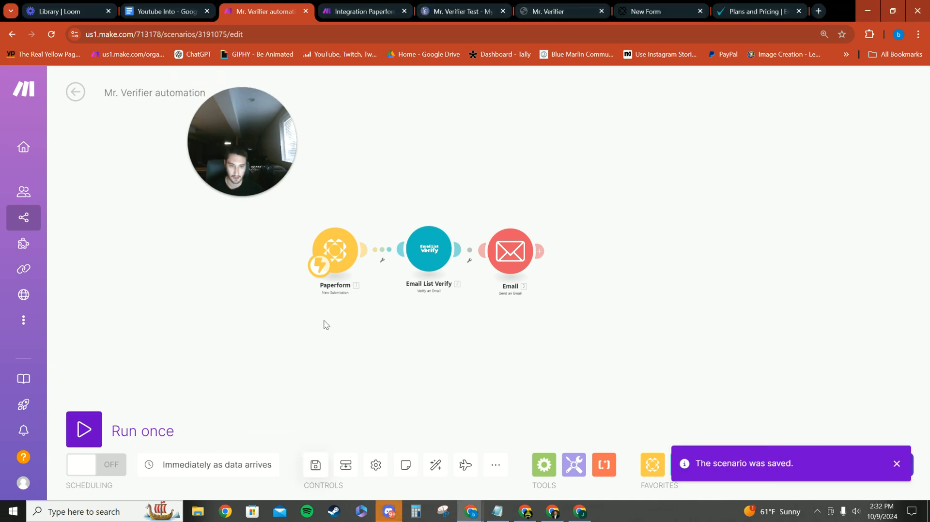
{"action": "left_click", "coordinate": [83, 430]}
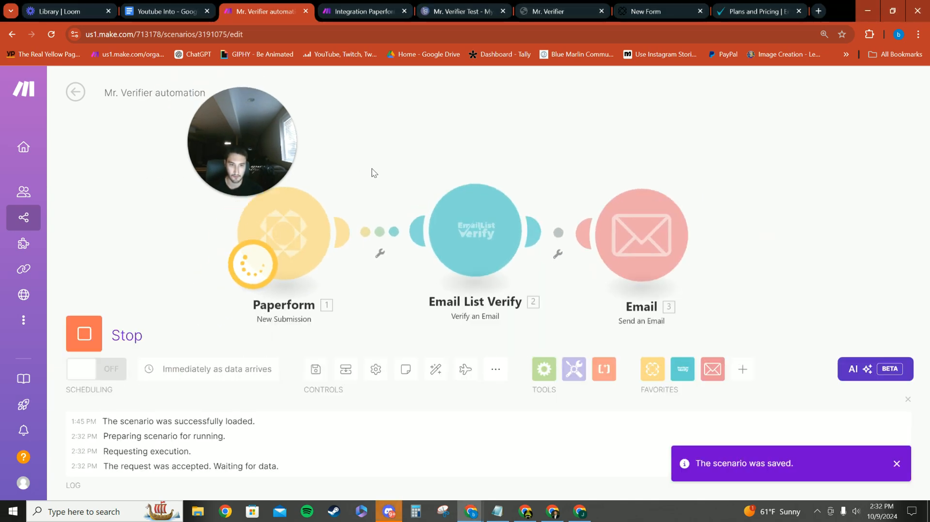
Go to the live Mr. Verifier page and fill in the form's name field with the saved first name
{"action": "left_click", "coordinate": [560, 10]}
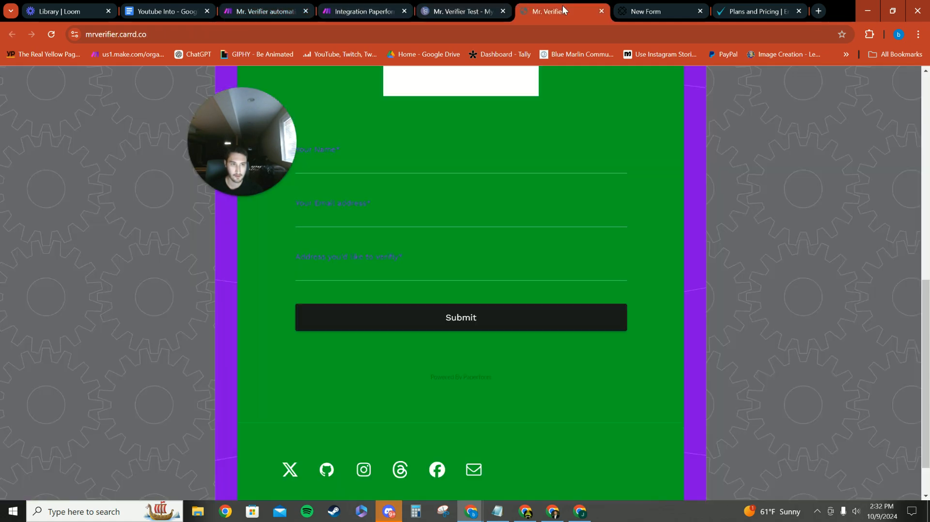
{"action": "scroll", "coordinate": [497, 183], "scroll_direction": "up", "scroll_amount": 10}
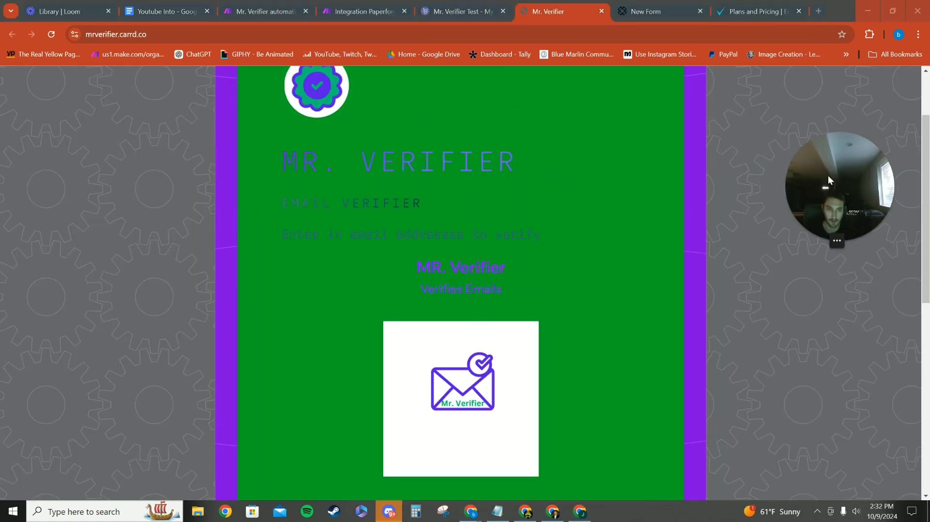
{"action": "scroll", "coordinate": [429, 273], "scroll_direction": "up", "scroll_amount": 2}
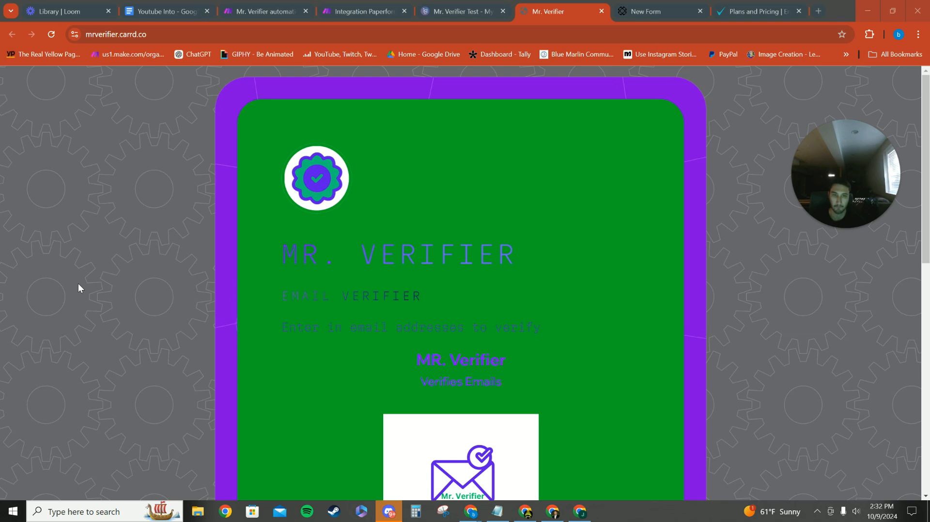
{"action": "scroll", "coordinate": [120, 289], "scroll_direction": "down", "scroll_amount": 4}
{"action": "scroll", "coordinate": [291, 305], "scroll_direction": "up", "scroll_amount": 4}
{"action": "scroll", "coordinate": [320, 307], "scroll_direction": "down", "scroll_amount": 7}
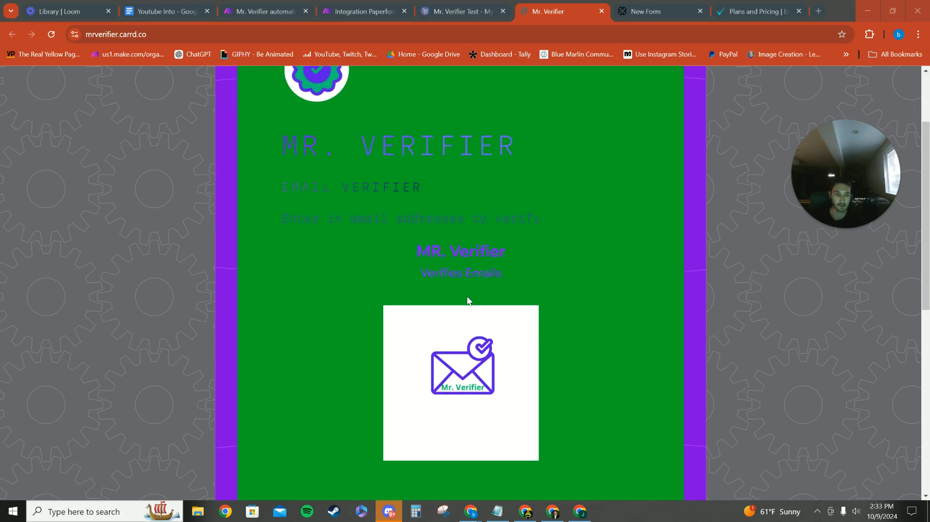
{"action": "left_click", "coordinate": [362, 263]}
{"action": "left_click", "coordinate": [373, 286]}
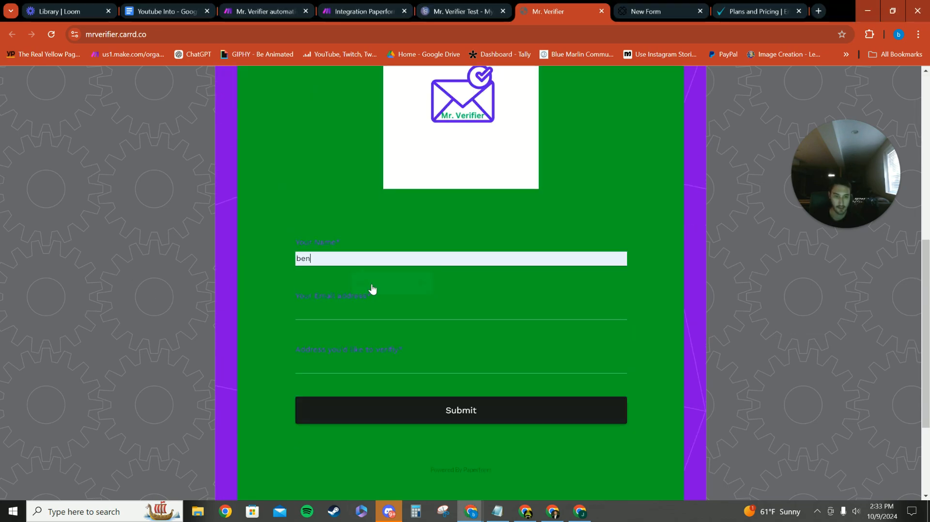
Fill in the contact email and the address to verify with the saved email address, and submit the form
{"action": "left_click", "coordinate": [336, 312]}
{"action": "left_click", "coordinate": [370, 342]}
{"action": "left_click", "coordinate": [321, 366]}
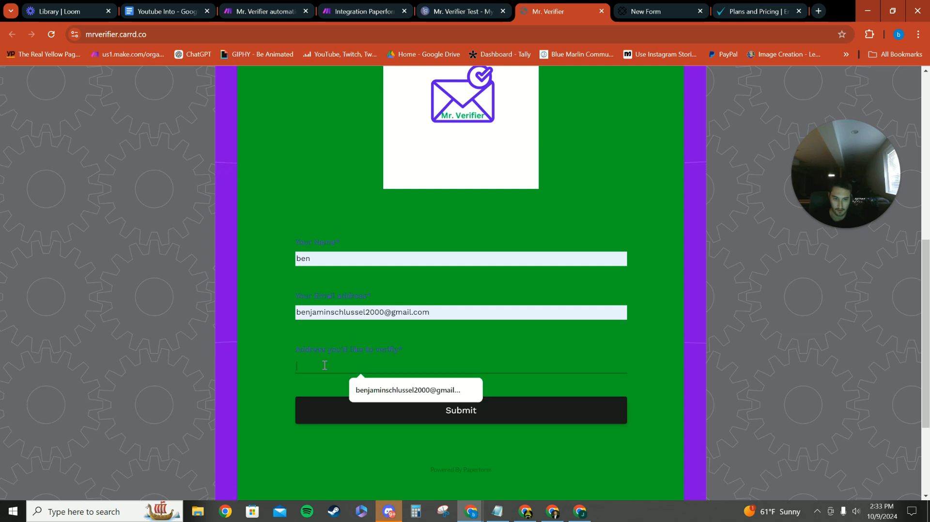
{"action": "left_click", "coordinate": [367, 392]}
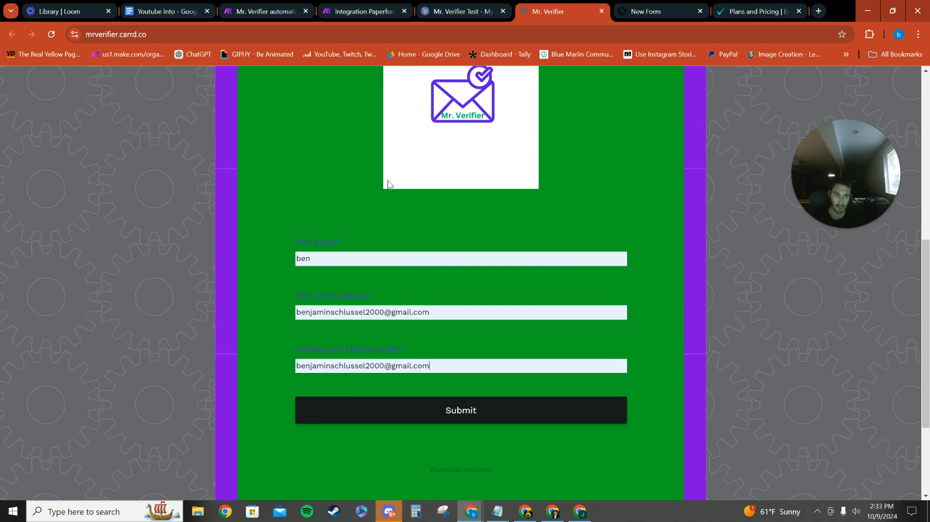
{"action": "scroll", "coordinate": [347, 245], "scroll_direction": "up", "scroll_amount": 3}
{"action": "scroll", "coordinate": [461, 349], "scroll_direction": "down", "scroll_amount": 5}
{"action": "left_click", "coordinate": [466, 310]}
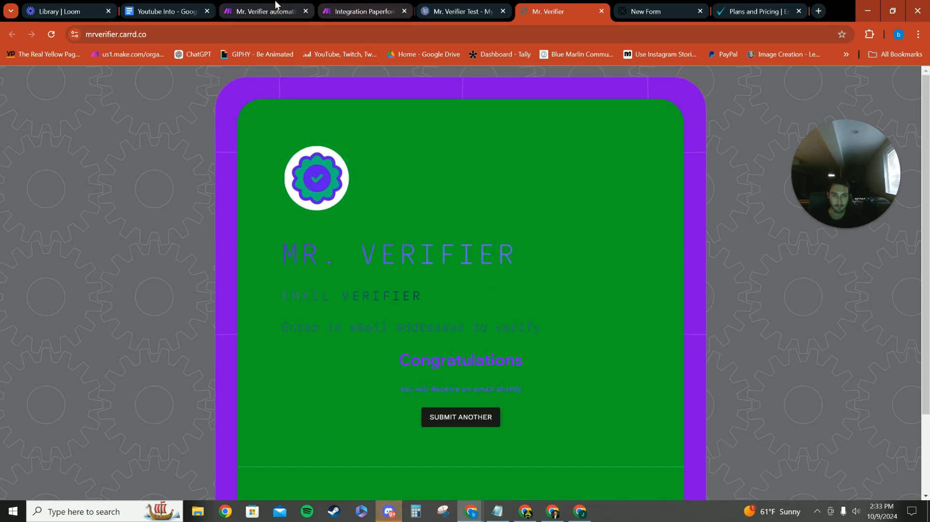
Check the run in the Mr. Verifier automation and look back at the form page and the new scenario
{"action": "left_click", "coordinate": [265, 11]}
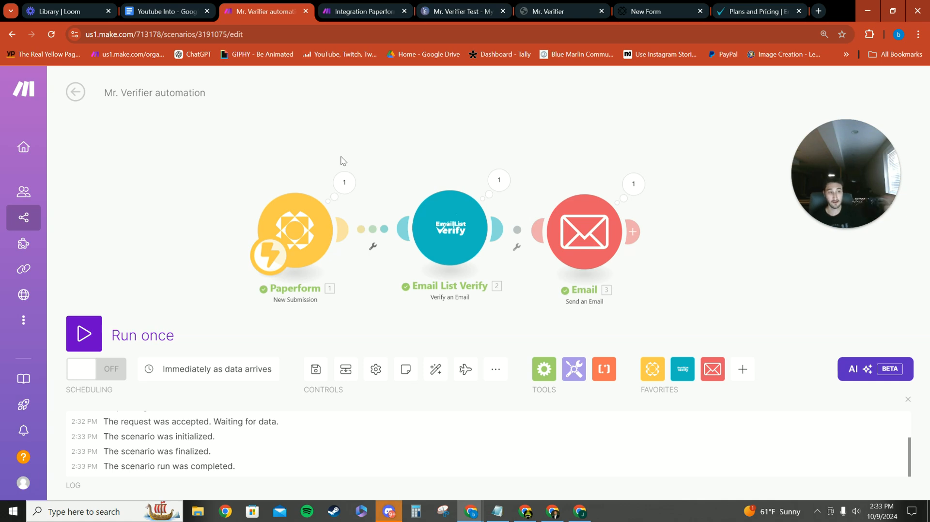
{"action": "left_click", "coordinate": [534, 5]}
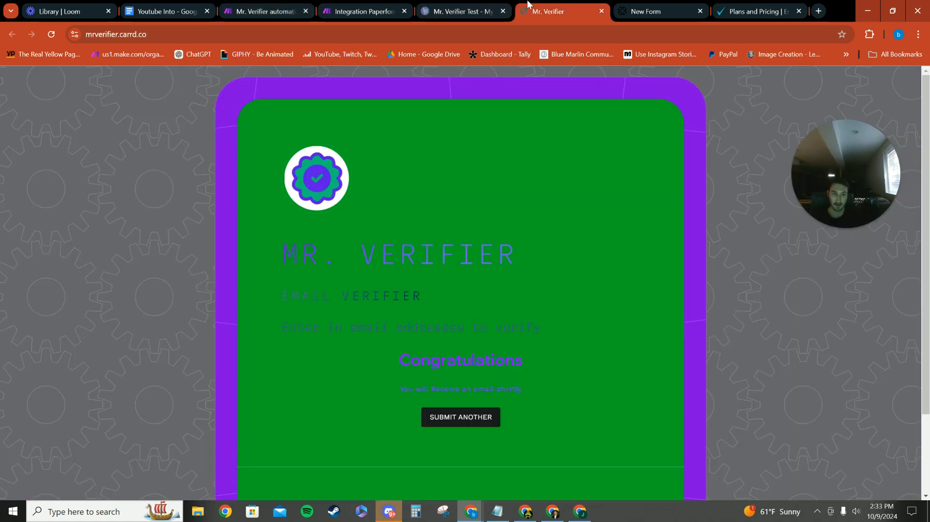
{"action": "left_click", "coordinate": [363, 11]}
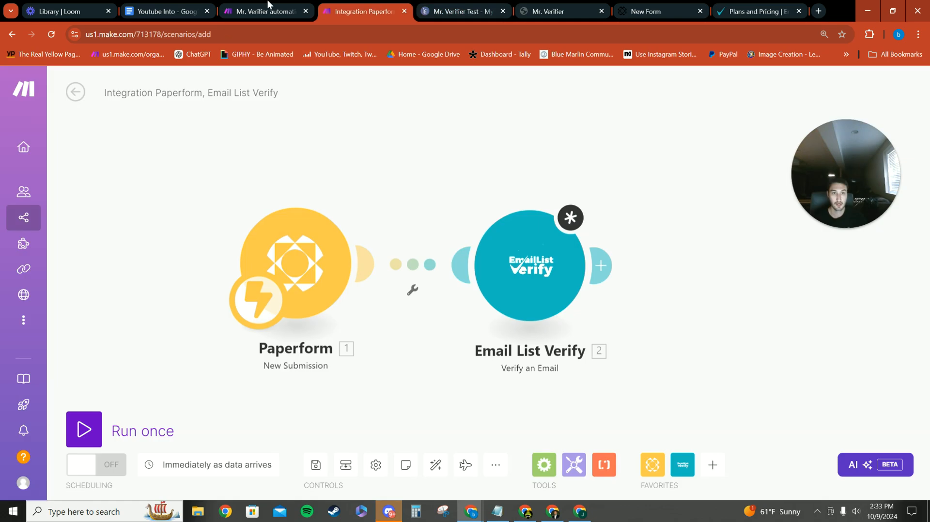
{"action": "left_click", "coordinate": [265, 10]}
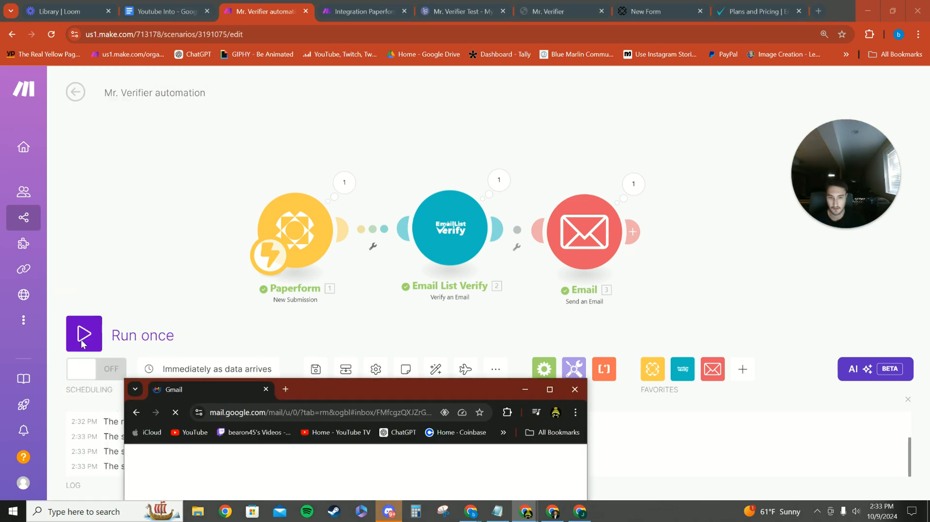
In Gmail, open the newest Mr. Verifier results email from bluemarlin, read its result, and return to the new Make scenario
{"action": "left_click_drag", "start_coordinate": [171, 394], "coordinate": [379, 67]}
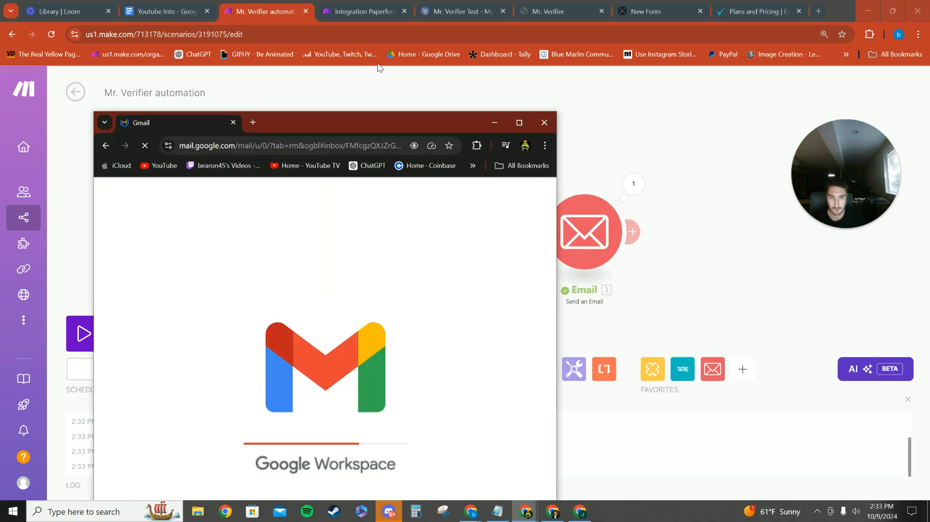
{"action": "left_click", "coordinate": [516, 121]}
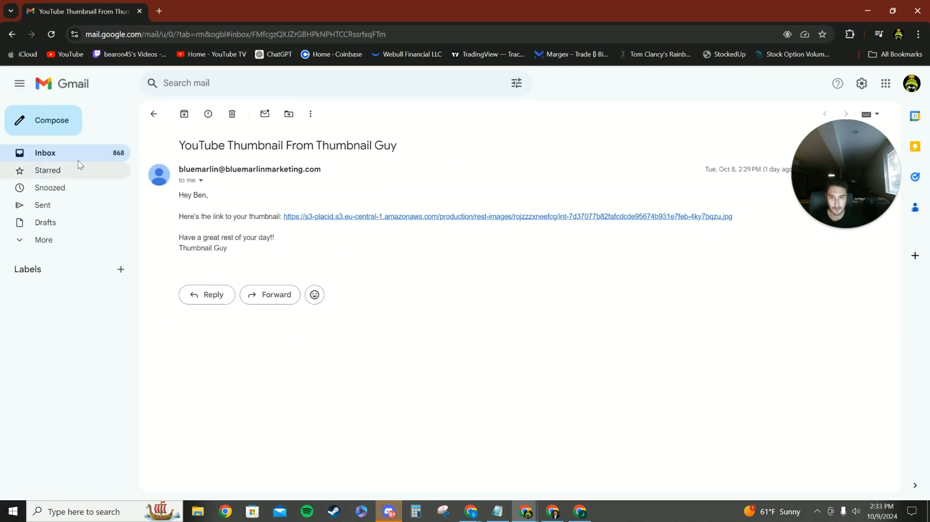
{"action": "left_click", "coordinate": [54, 155]}
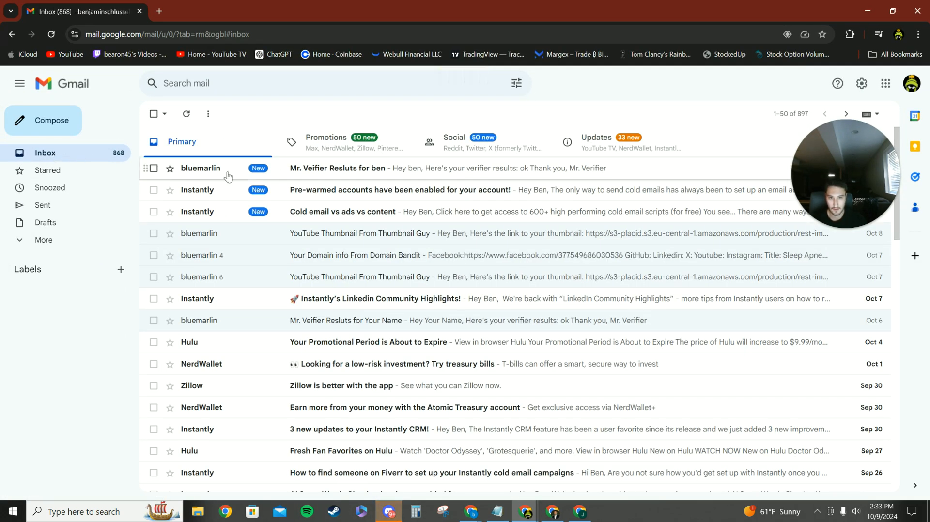
{"action": "left_click", "coordinate": [228, 176]}
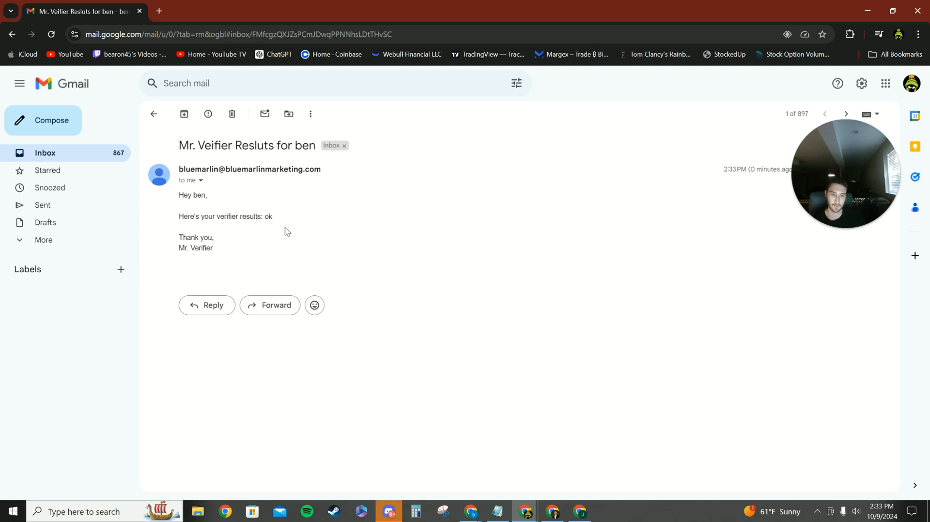
{"action": "double_click", "coordinate": [268, 216]}
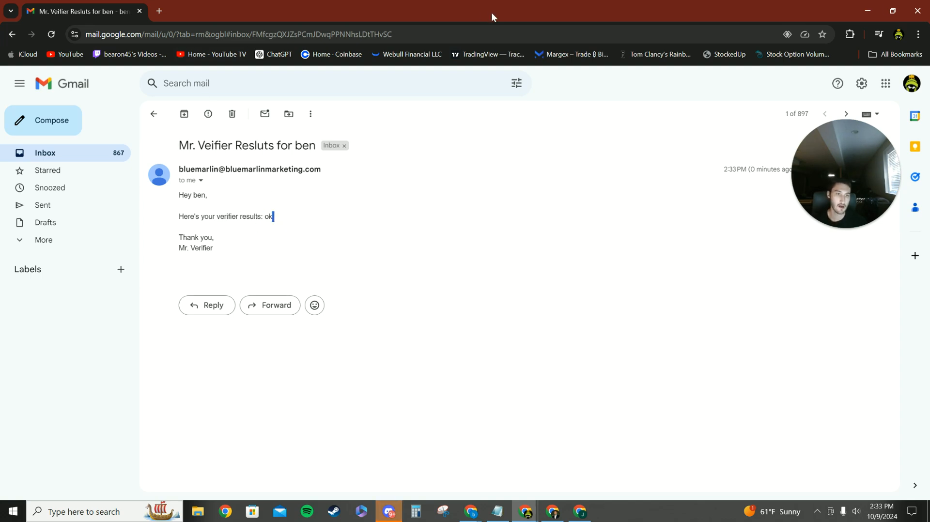
{"action": "left_click", "coordinate": [862, 4]}
{"action": "left_click", "coordinate": [368, 3]}
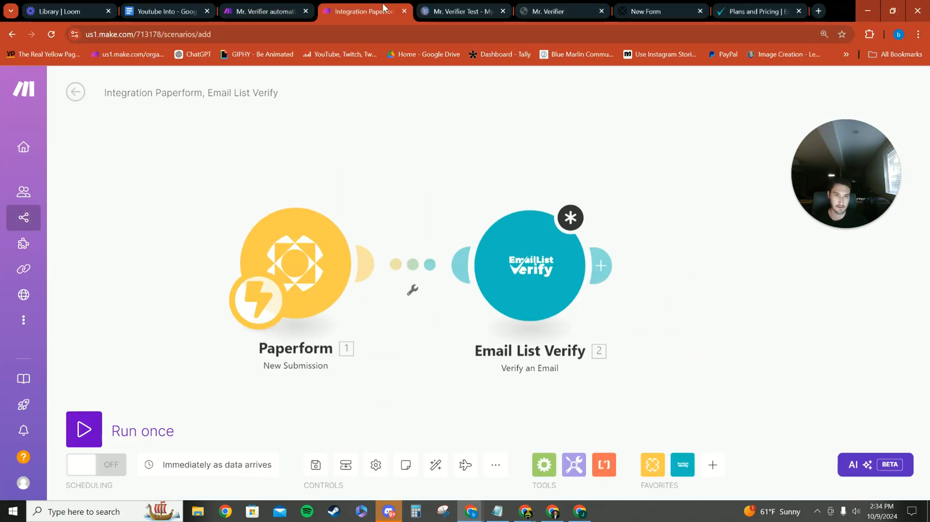
Look over the live Mr. Verifier page's submission confirmation, the new Paperform scenario and the finished Mr. Verifier automation
{"action": "left_click", "coordinate": [462, 11]}
{"action": "left_click", "coordinate": [561, 11]}
{"action": "scroll", "coordinate": [550, 365], "scroll_direction": "down", "scroll_amount": 2}
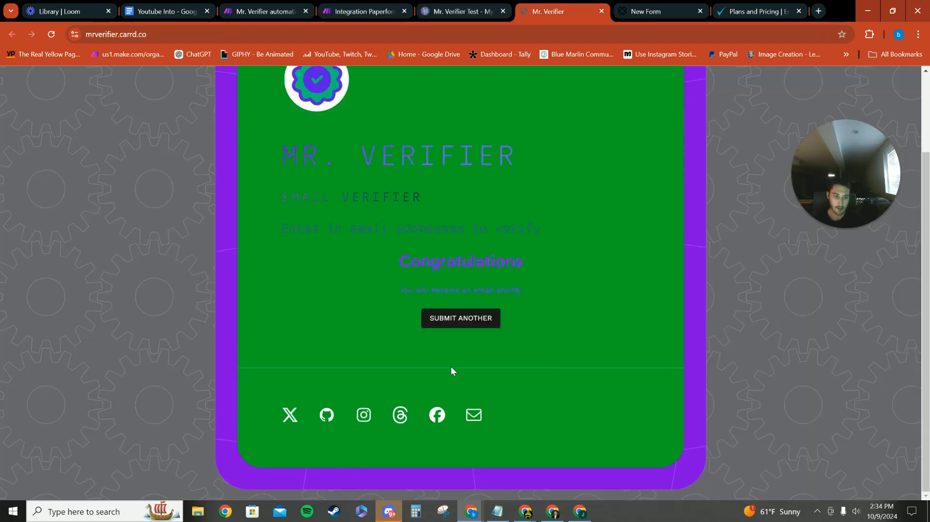
{"action": "scroll", "coordinate": [504, 334], "scroll_direction": "up", "scroll_amount": 2}
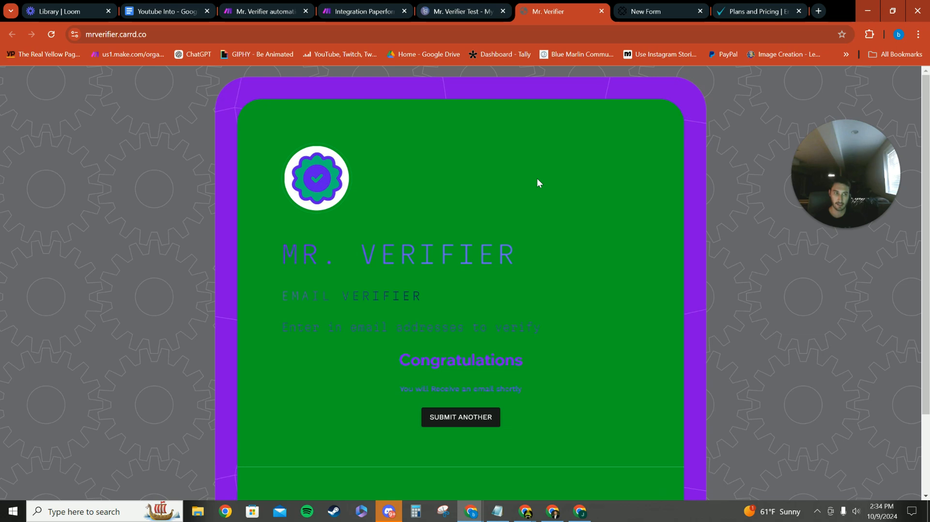
{"action": "left_click", "coordinate": [364, 7]}
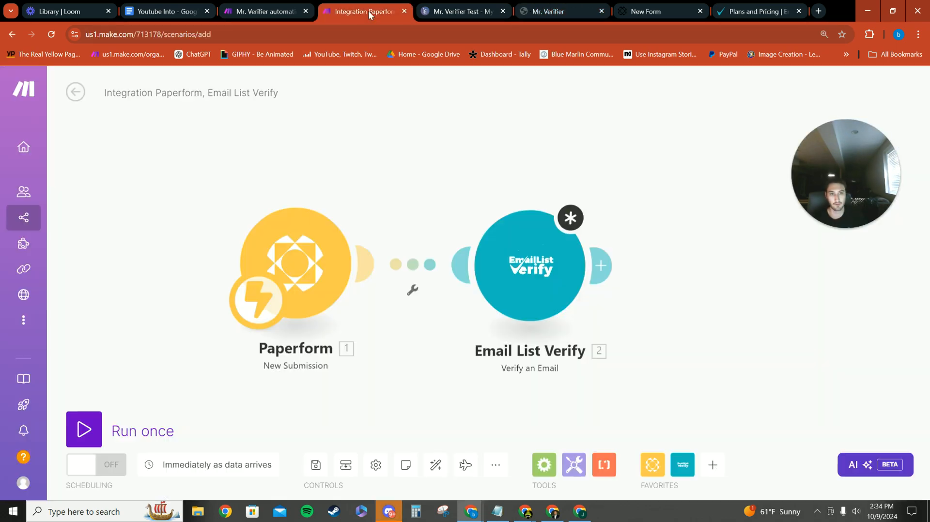
{"action": "left_click", "coordinate": [264, 11]}
{"action": "scroll", "coordinate": [463, 138], "scroll_direction": "down", "scroll_amount": 2}
{"action": "left_click_drag", "start_coordinate": [463, 277], "coordinate": [389, 261]}
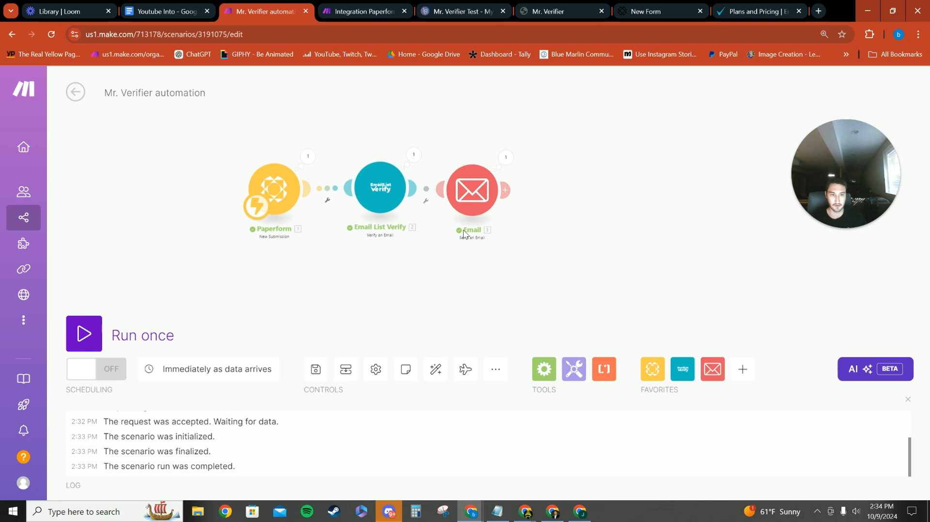
Revisit the live Mr. Verifier page and the Carrd test site's publishing confirmation, then return to the Mr. Verifier automation
{"action": "left_click", "coordinate": [475, 3]}
{"action": "left_click", "coordinate": [552, 11]}
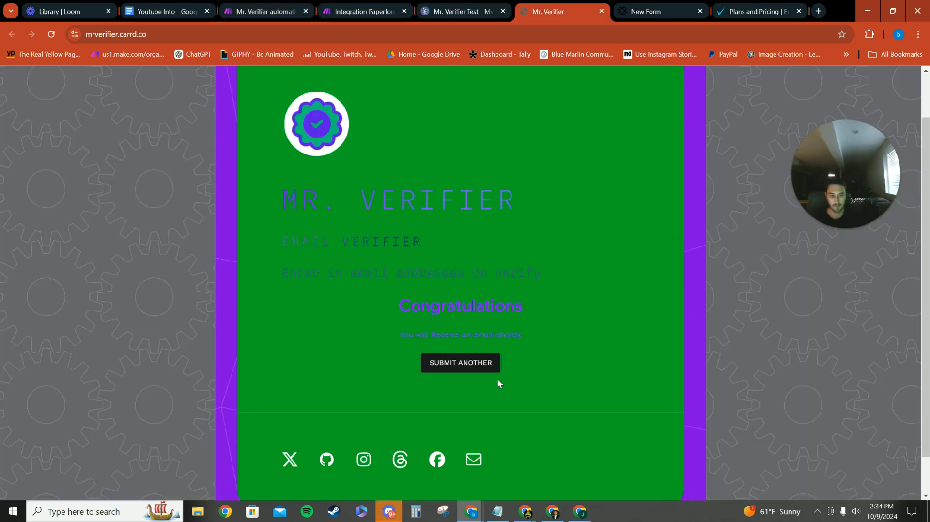
{"action": "scroll", "coordinate": [498, 379], "scroll_direction": "down", "scroll_amount": 1}
{"action": "scroll", "coordinate": [481, 367], "scroll_direction": "up", "scroll_amount": 2}
{"action": "left_click", "coordinate": [441, 5]}
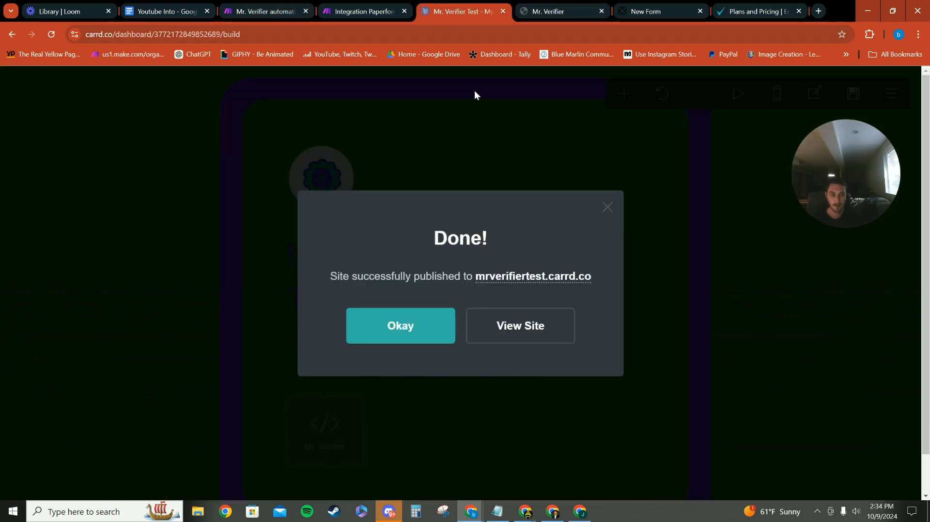
{"action": "left_click", "coordinate": [365, 5]}
{"action": "left_click", "coordinate": [297, 4]}
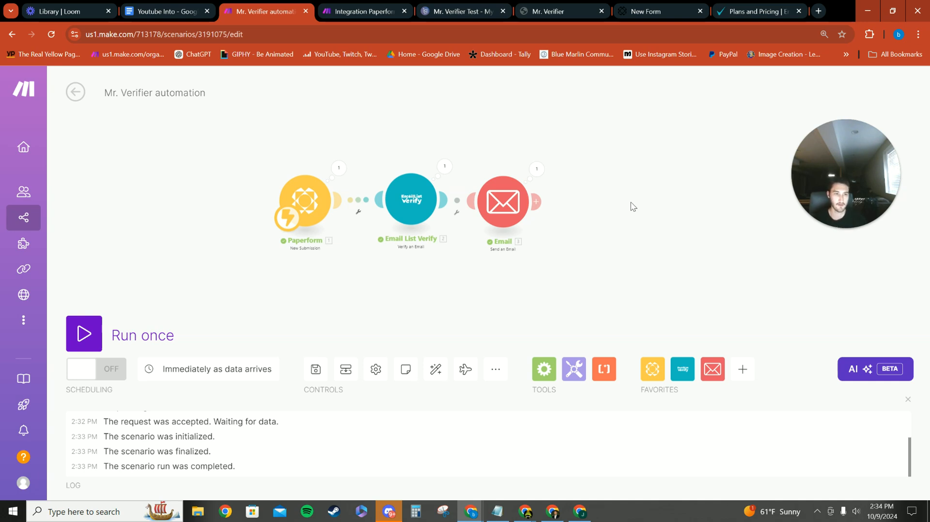
Start another submission on the live Mr. Verifier page, reload the page and look over the blank form
{"action": "left_click", "coordinate": [460, 11]}
{"action": "left_click", "coordinate": [558, 11]}
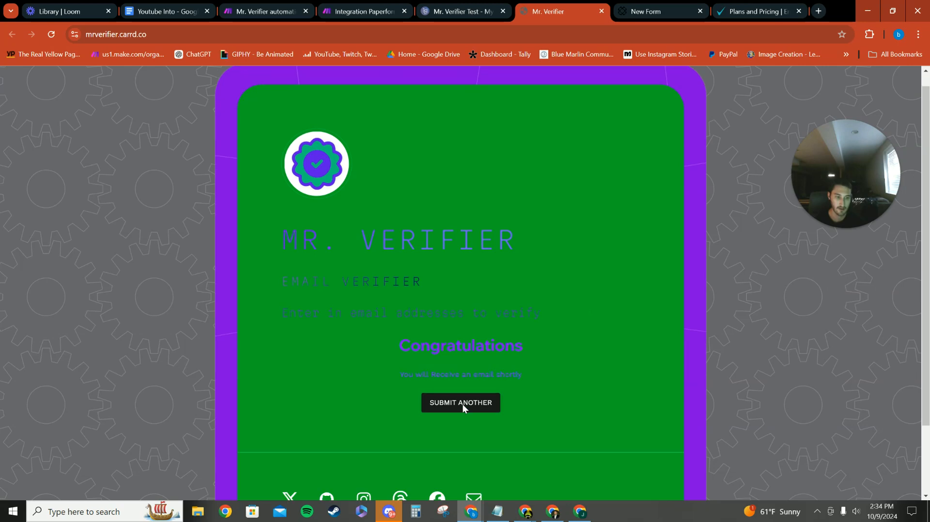
{"action": "scroll", "coordinate": [463, 404], "scroll_direction": "down", "scroll_amount": 2}
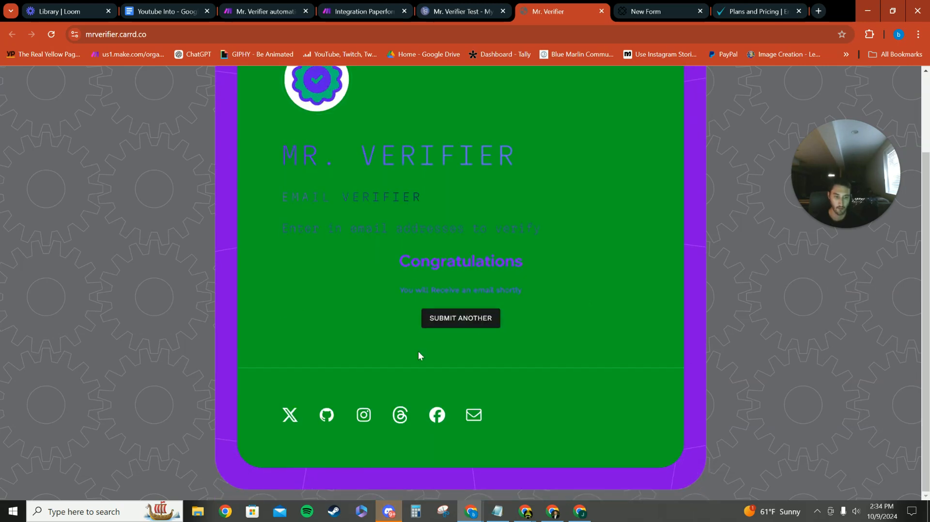
{"action": "left_click", "coordinate": [473, 322]}
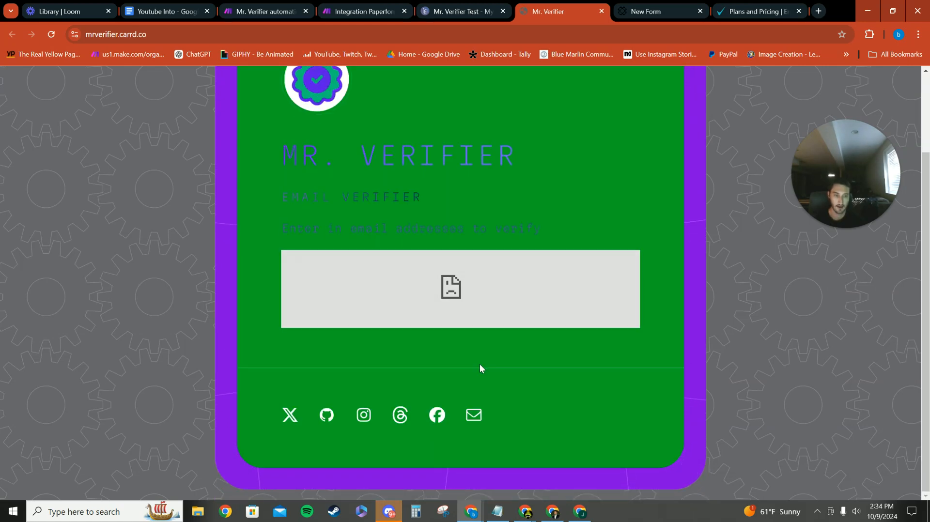
{"action": "left_click", "coordinate": [51, 34]}
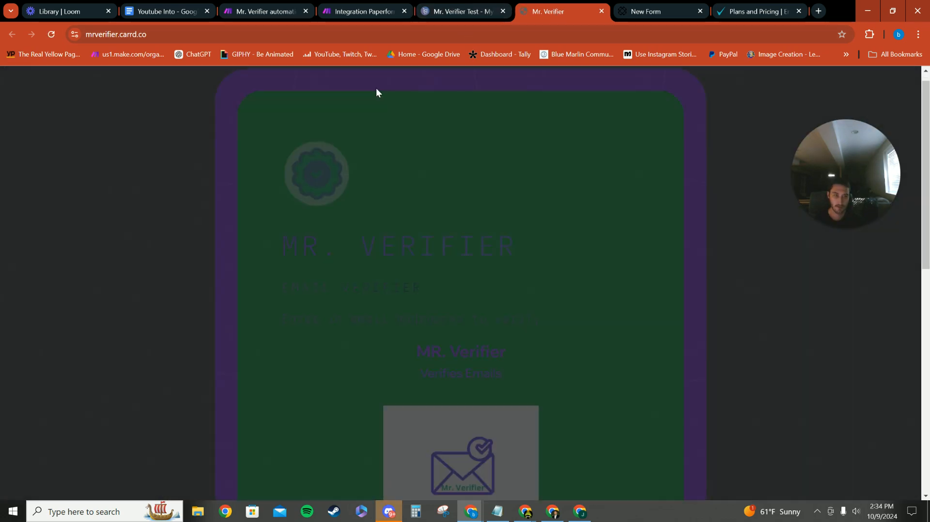
{"action": "scroll", "coordinate": [452, 273], "scroll_direction": "down", "scroll_amount": 10}
{"action": "scroll", "coordinate": [376, 191], "scroll_direction": "up", "scroll_amount": 10}
{"action": "scroll", "coordinate": [364, 216], "scroll_direction": "down", "scroll_amount": 4}
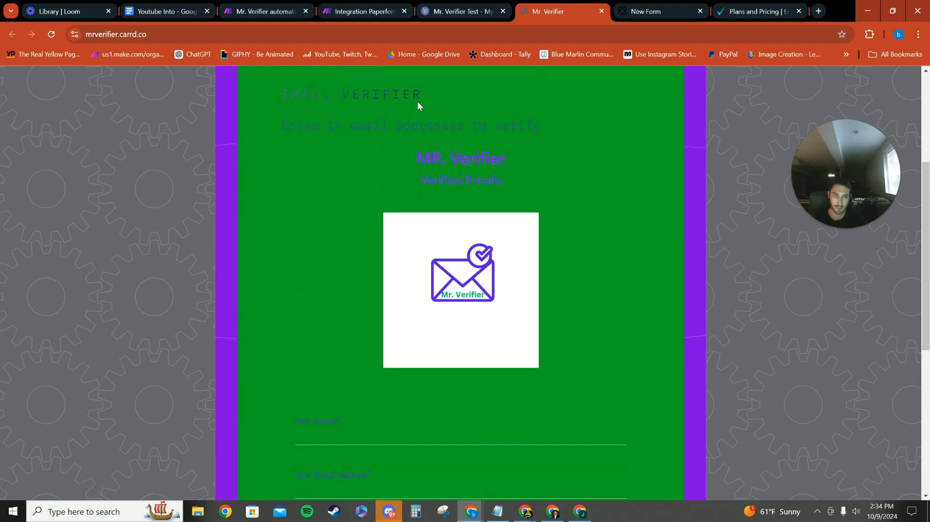
Review the settings of the Paperform and Email List Verify modules in the Mr. Verifier automation
{"action": "left_click", "coordinate": [363, 10]}
{"action": "key", "text": "ctrl+shift+Tab"}
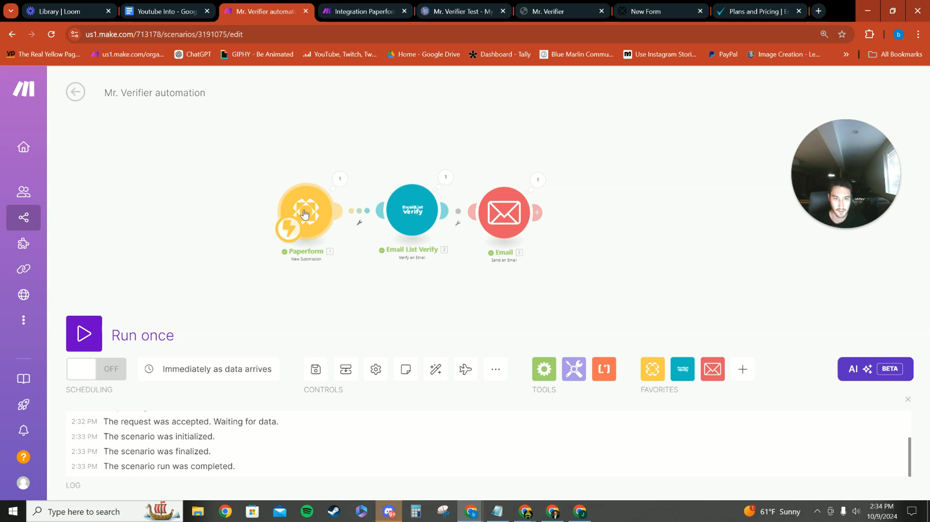
{"action": "left_click", "coordinate": [325, 229]}
{"action": "left_click", "coordinate": [714, 228]}
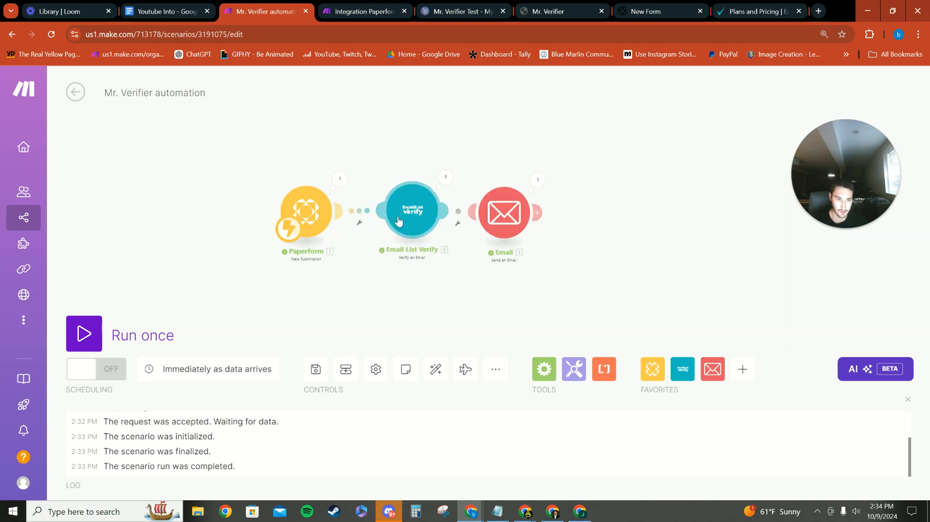
{"action": "left_click", "coordinate": [405, 222]}
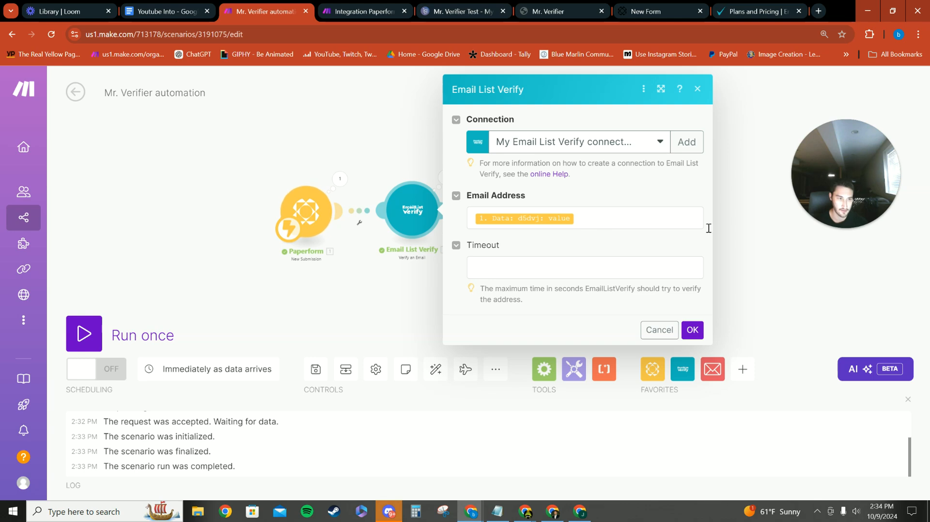
{"action": "left_click", "coordinate": [771, 226]}
Review the recipient, subject and content in the automation's Email module, and close its settings
{"action": "left_click", "coordinate": [504, 213]}
{"action": "scroll", "coordinate": [622, 246], "scroll_direction": "down", "scroll_amount": 5}
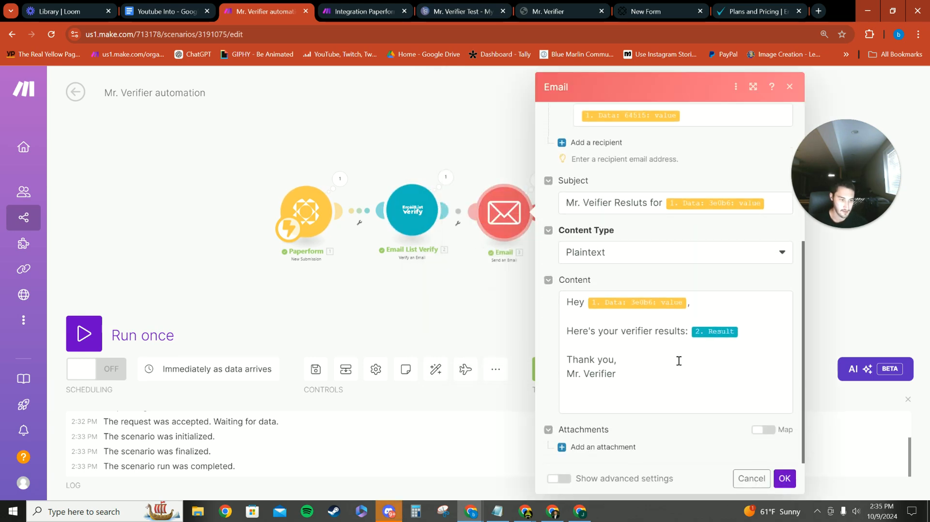
{"action": "left_click", "coordinate": [785, 479]}
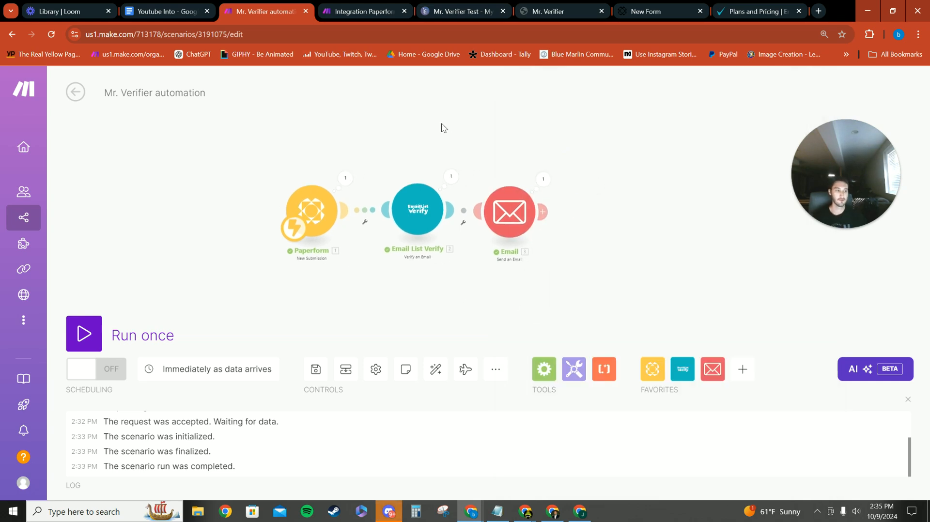
{"action": "left_click_drag", "start_coordinate": [821, 159], "coordinate": [233, 118]}
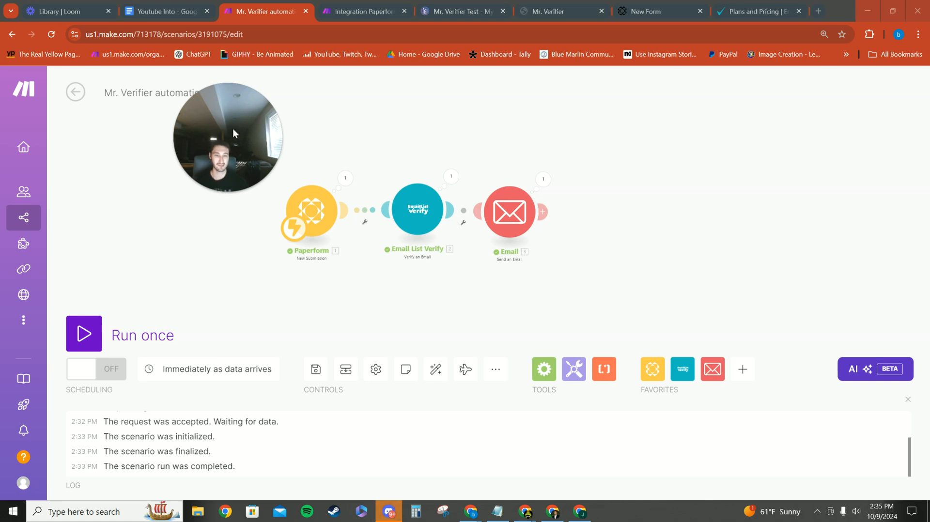
{"action": "mouse_move", "coordinate": [238, 161]}
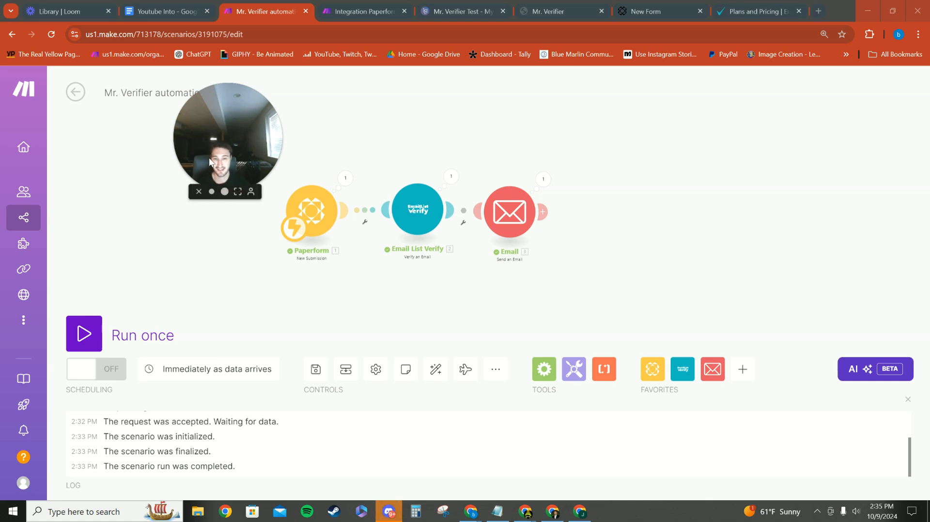